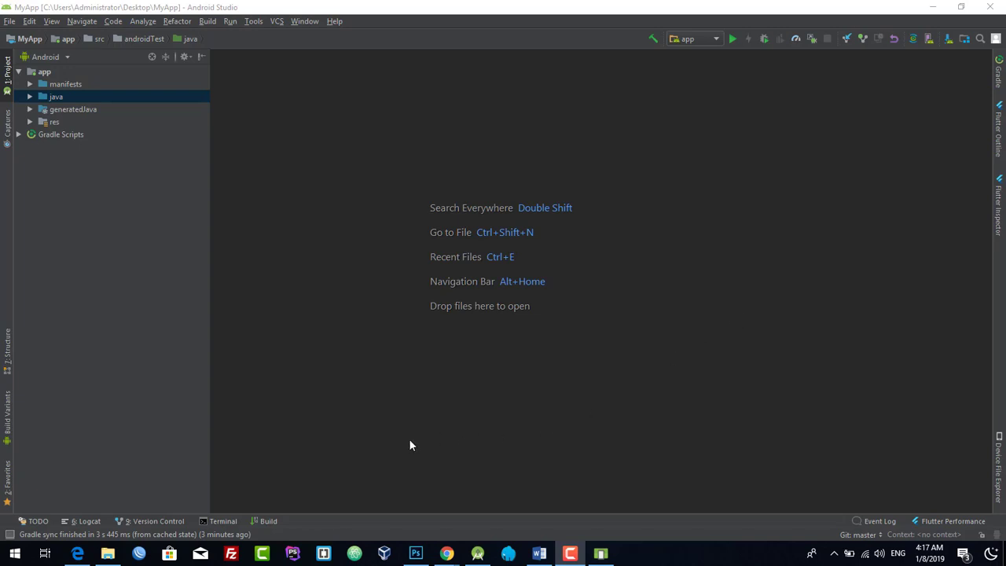
- Load play.google.com/apps/publish in Microsoft Edge
left_click(77, 553)
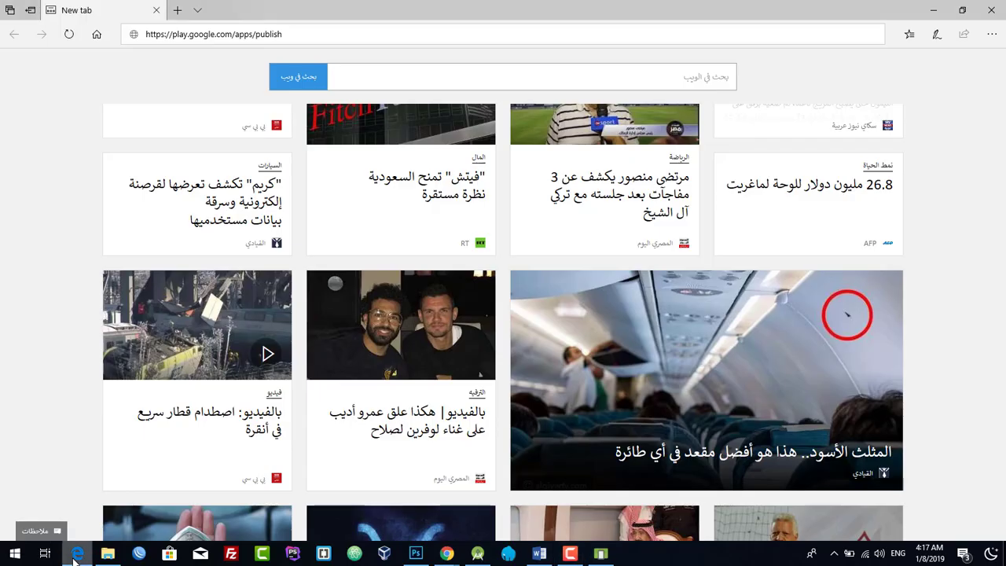
left_click(294, 33)
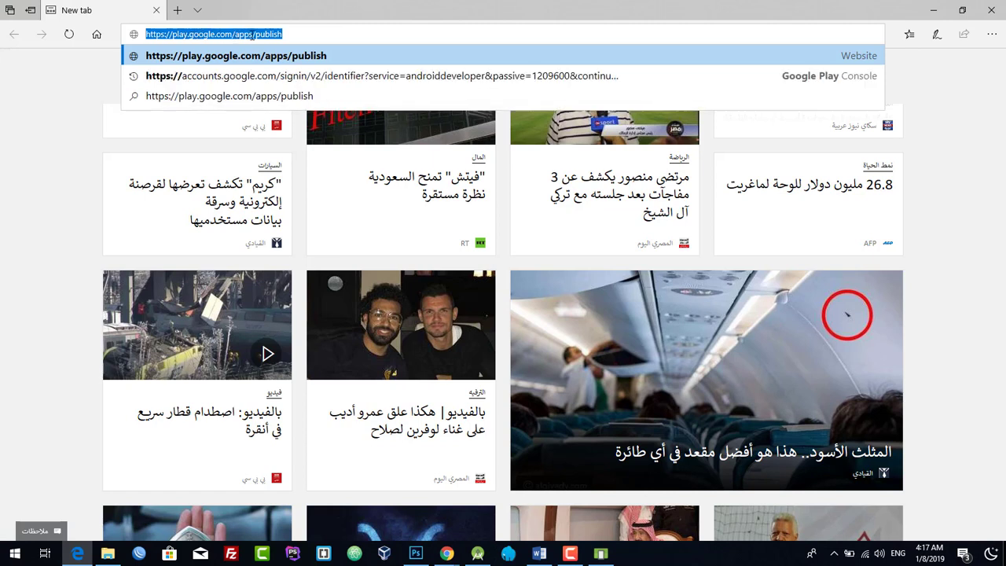
left_click(345, 34)
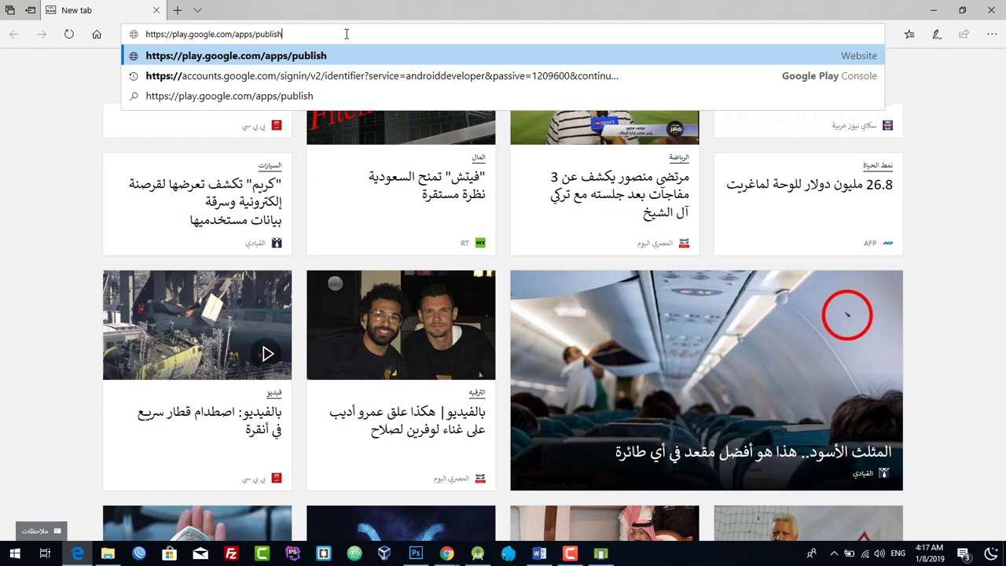
key("Return")
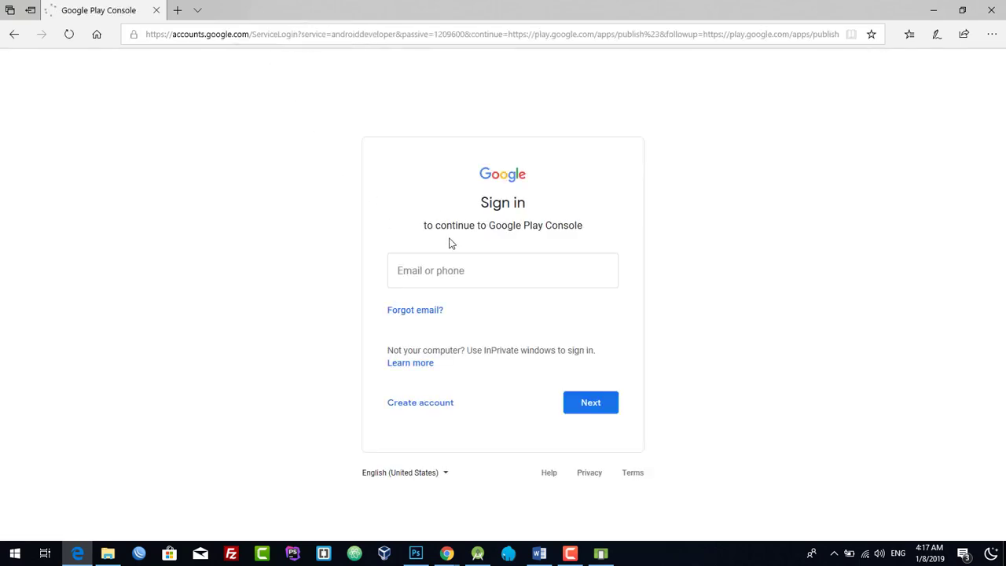
- Sign in with the Google account's e-mail and skip the recovery prompt with DONE
left_click(445, 269)
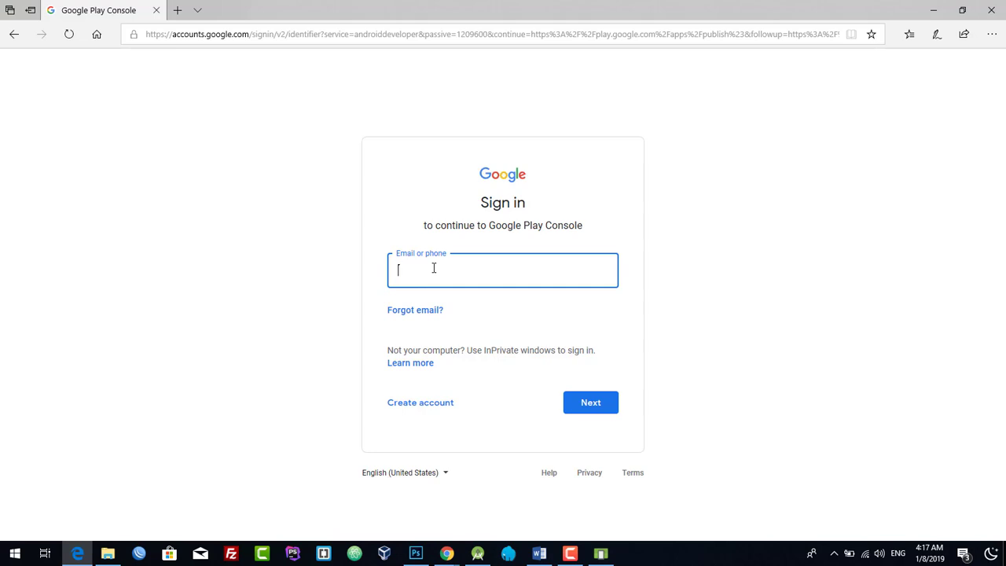
type("al")
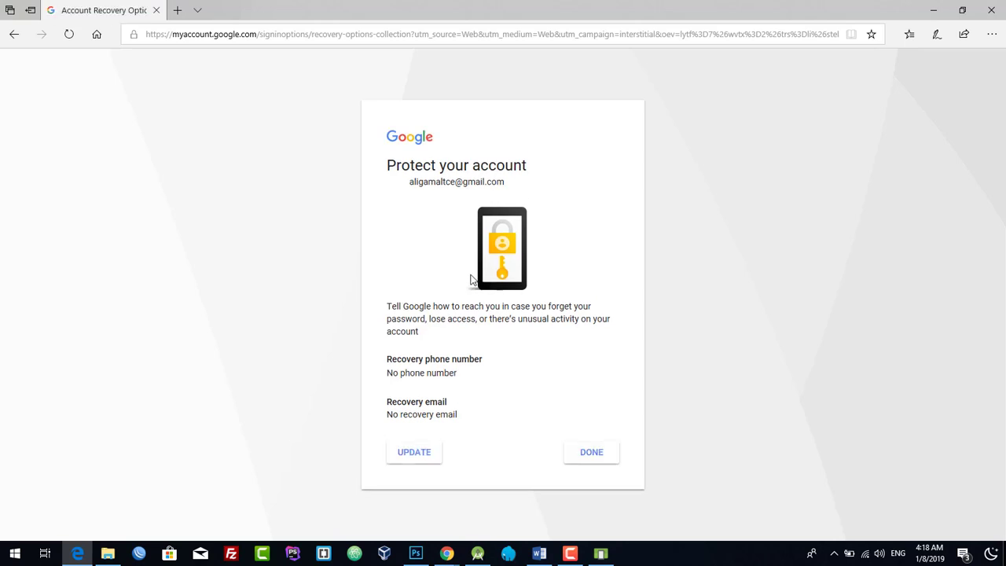
left_click(582, 458)
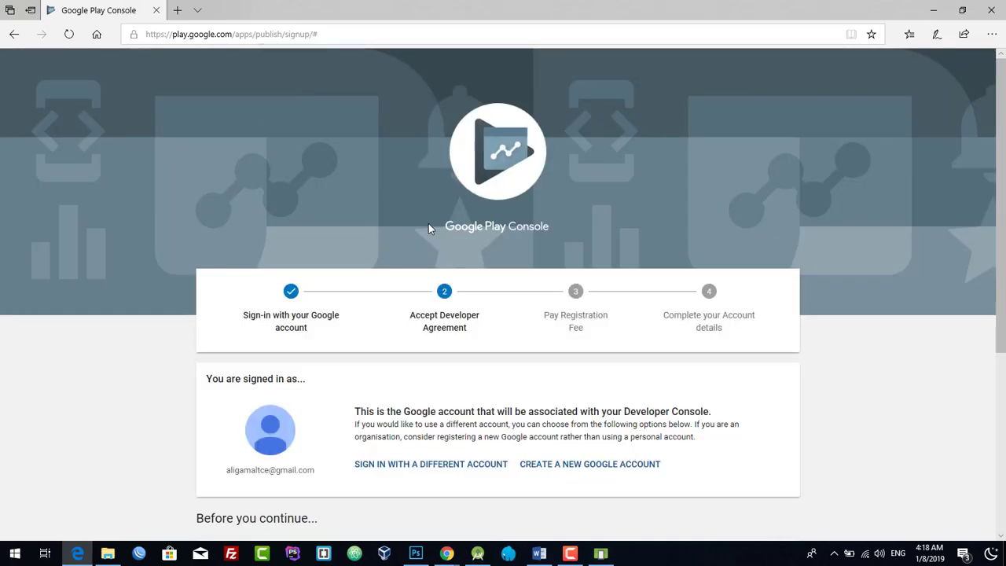
- Tick the developer distribution agreement checkbox and continue to the US$25.00 payment
scroll(428, 227, "down", 3)
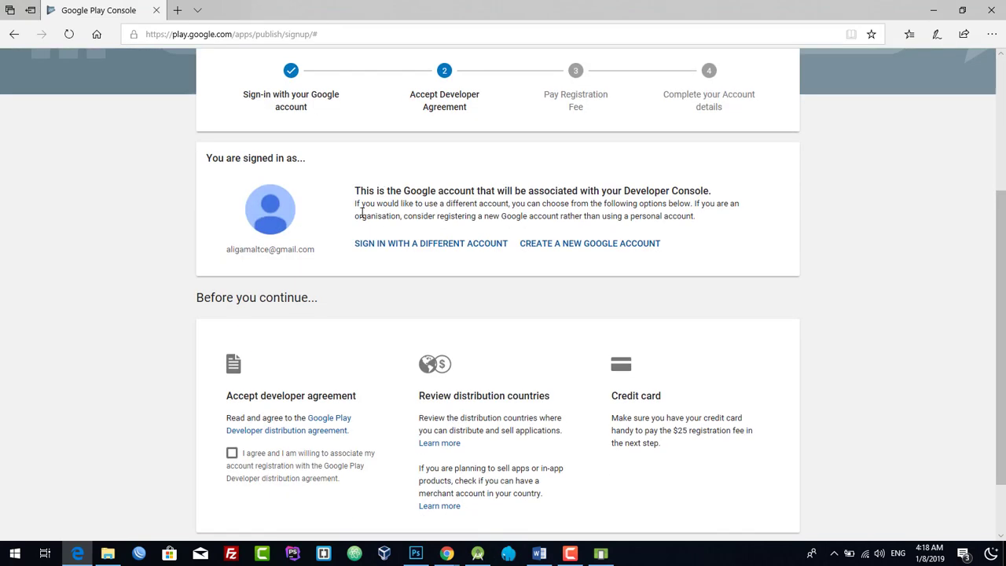
scroll(362, 212, "up", 1)
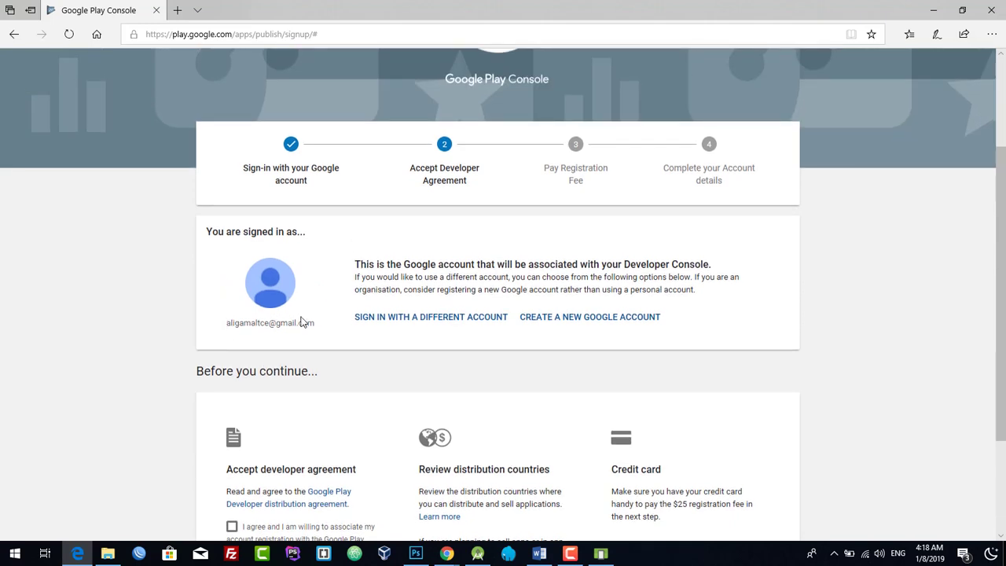
scroll(330, 305, "down", 2)
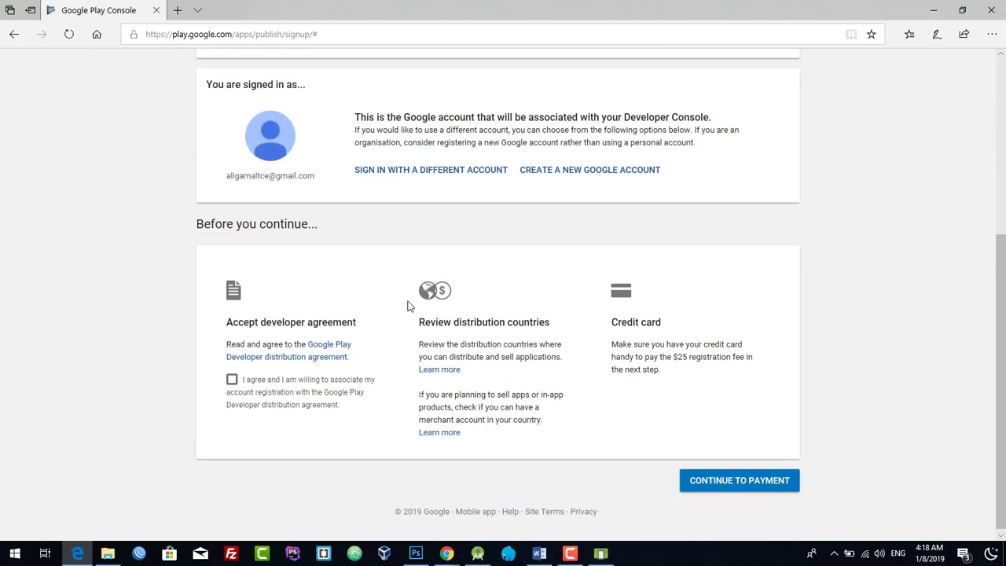
left_click(231, 378)
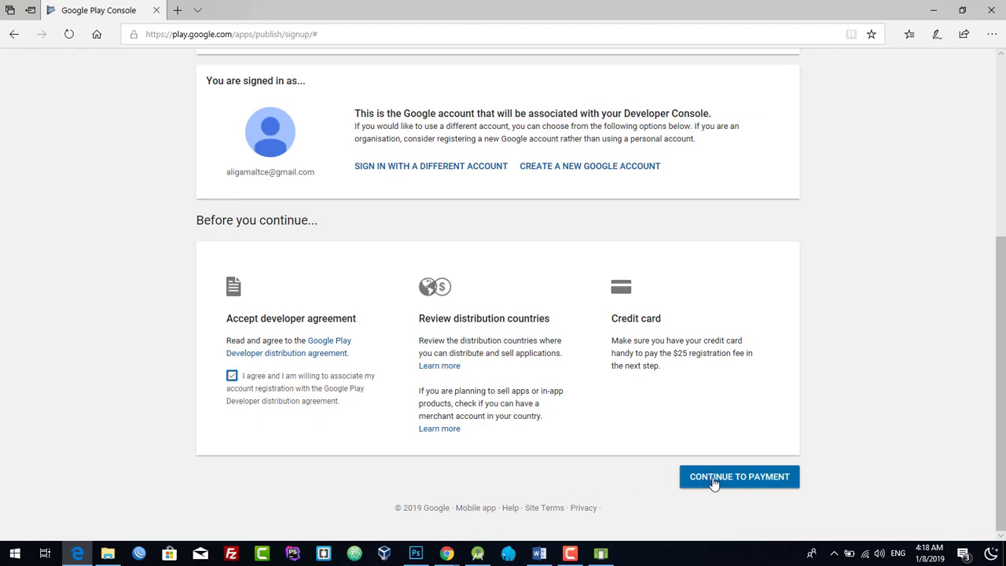
left_click(705, 483)
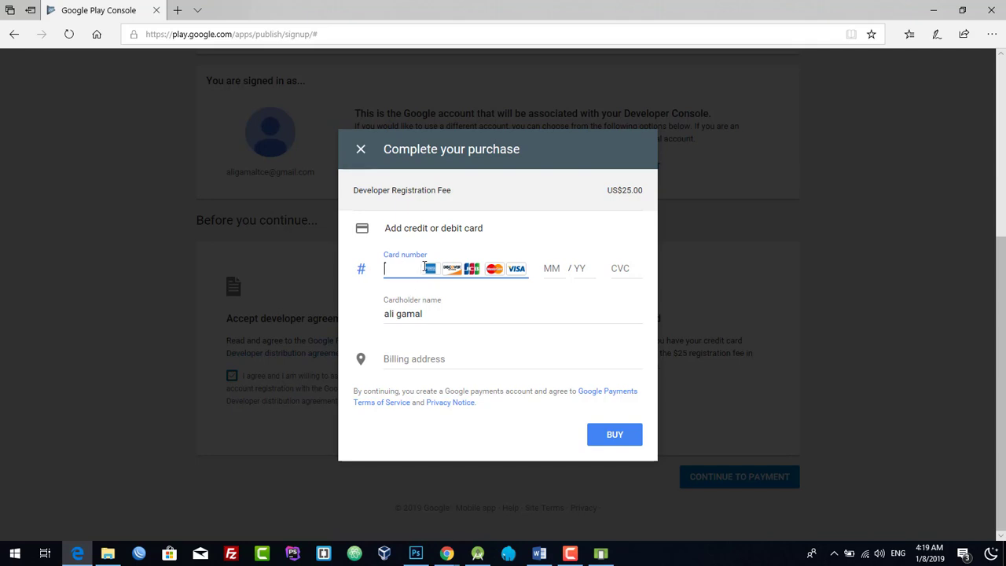
- Attempt the $25 card payment with BUY, then abandon it after the unexpected error
left_click(554, 269)
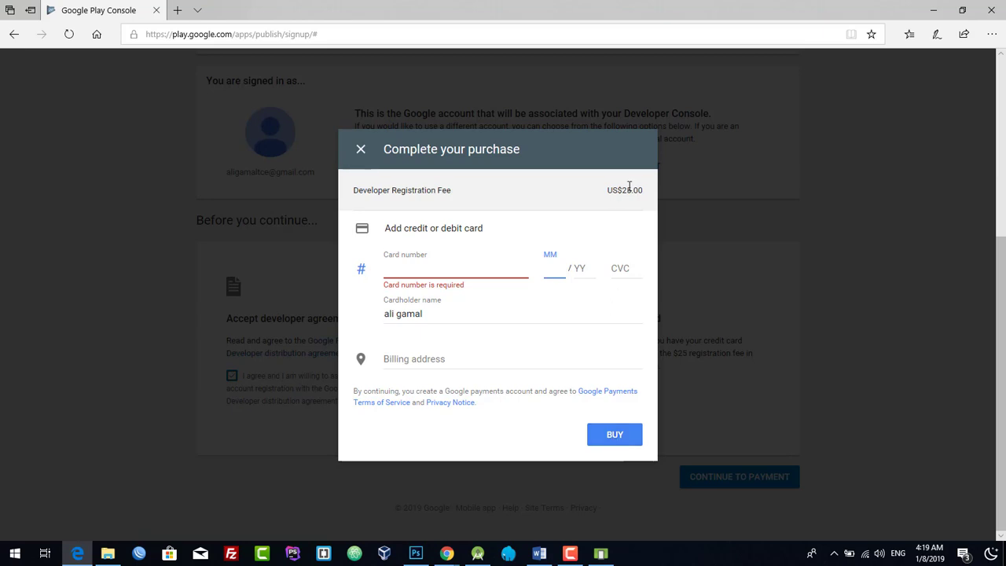
left_click_drag(629, 186, 618, 189)
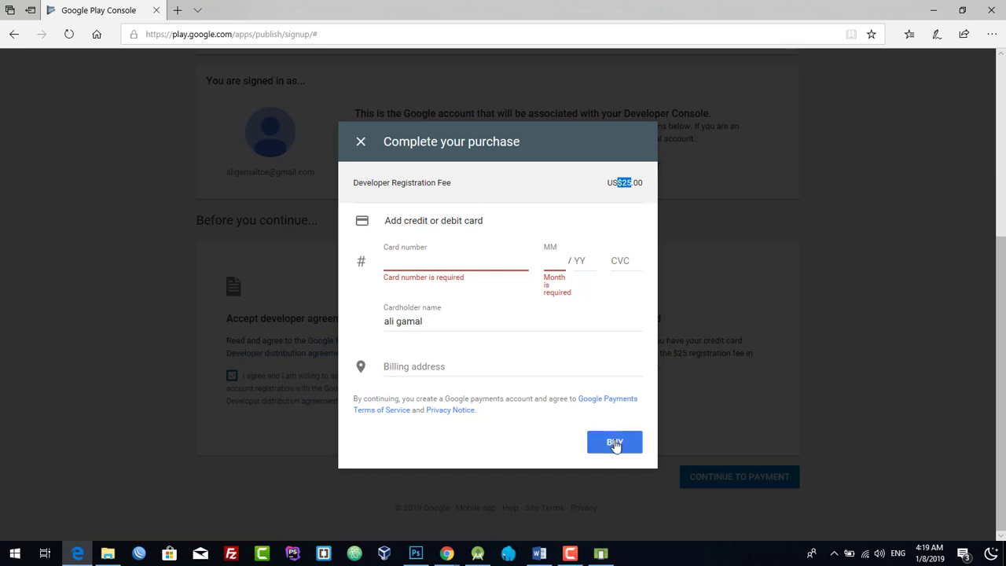
left_click(359, 143)
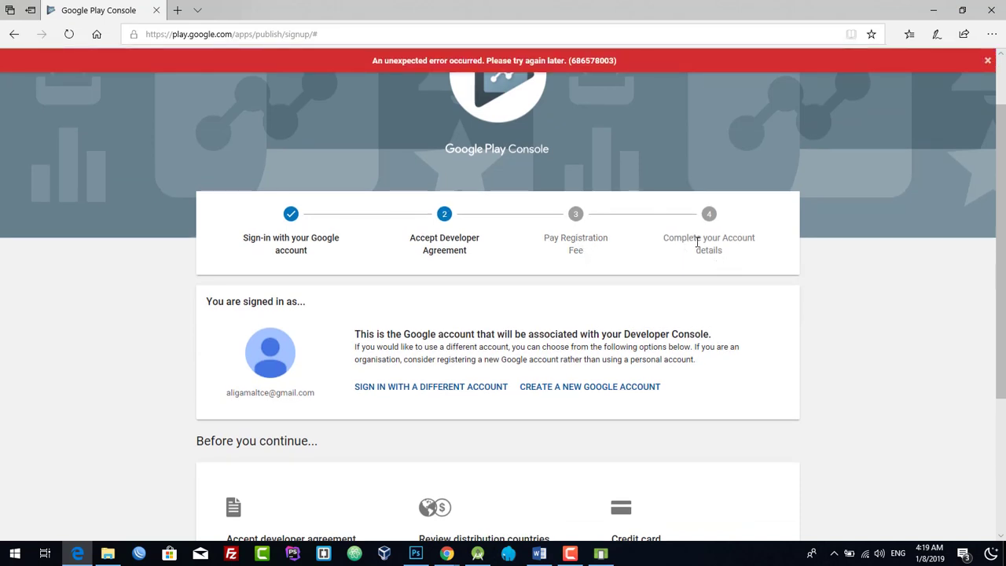
scroll(716, 261, "down", 3)
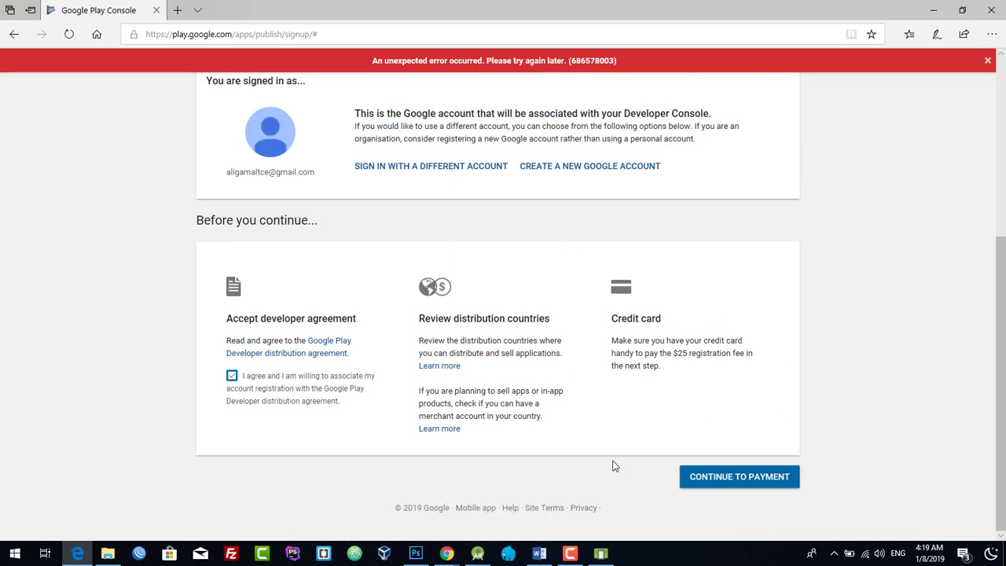
- Bring the Chrome All applications page forward and maximize it
mouse_move(445, 553)
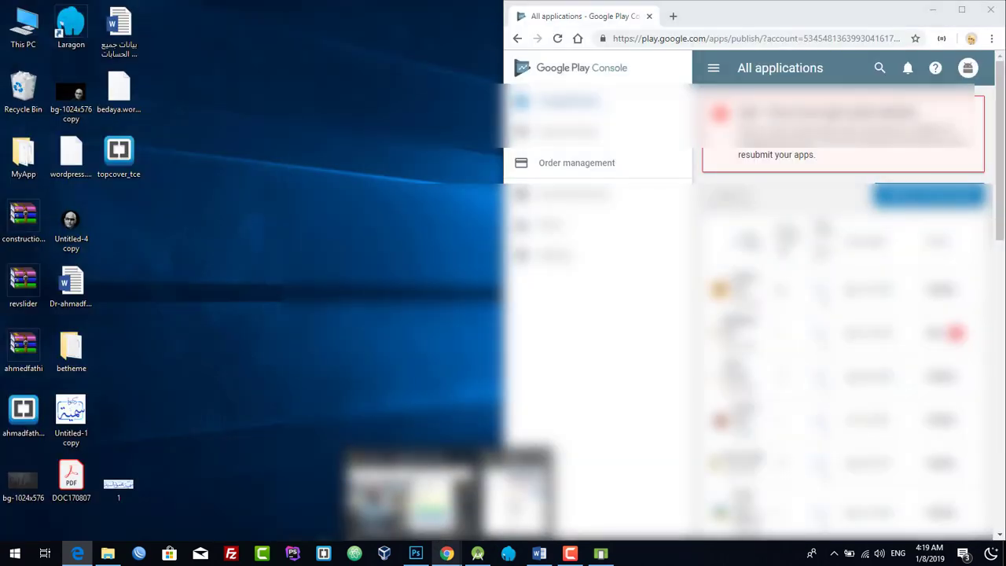
left_click(516, 503)
left_click(961, 9)
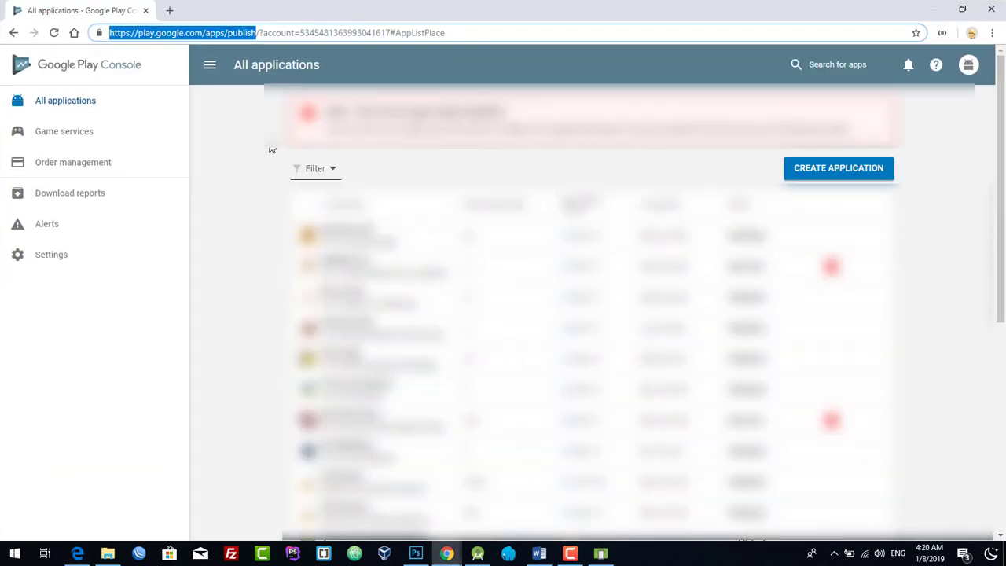
scroll(271, 161, "down", 1)
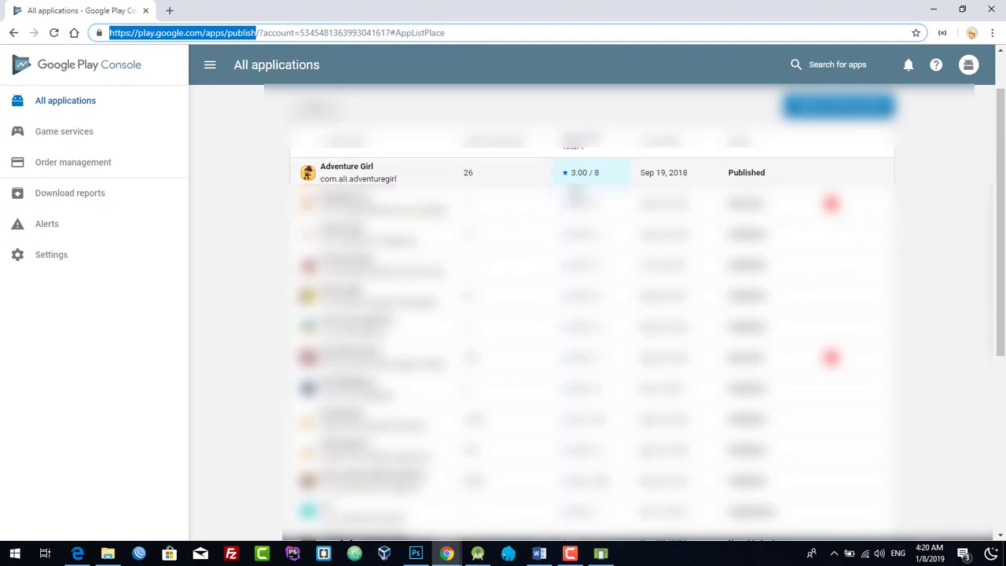
scroll(577, 193, "up", 1)
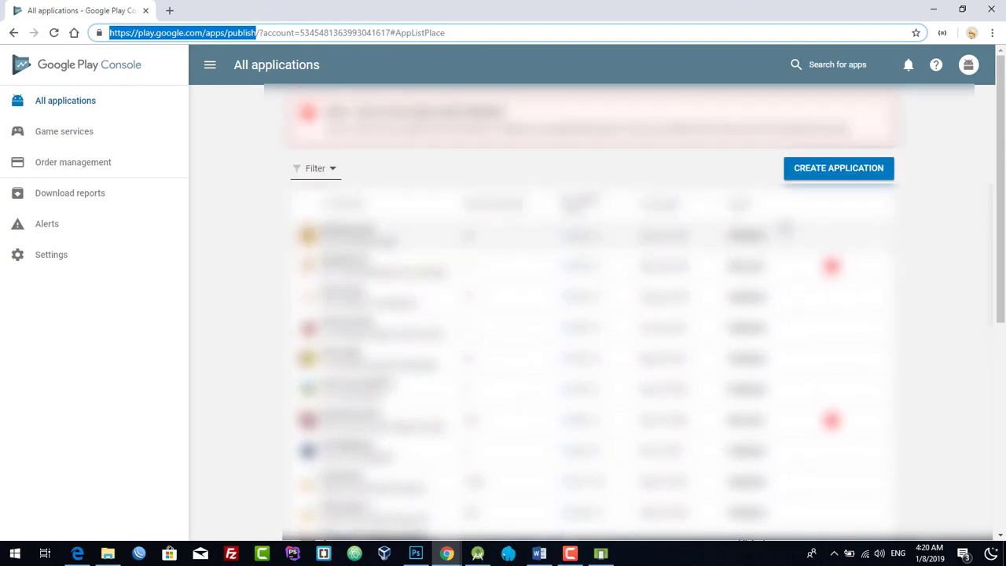
- Create an app with default language Arabic – ar titled 'تعلم السي بلس بلس'
left_click(850, 176)
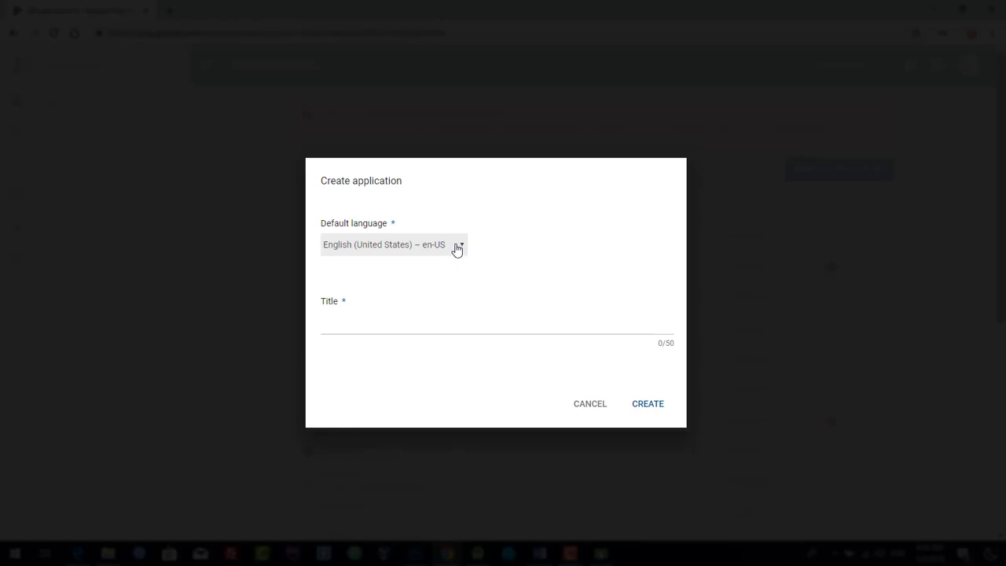
left_click(413, 322)
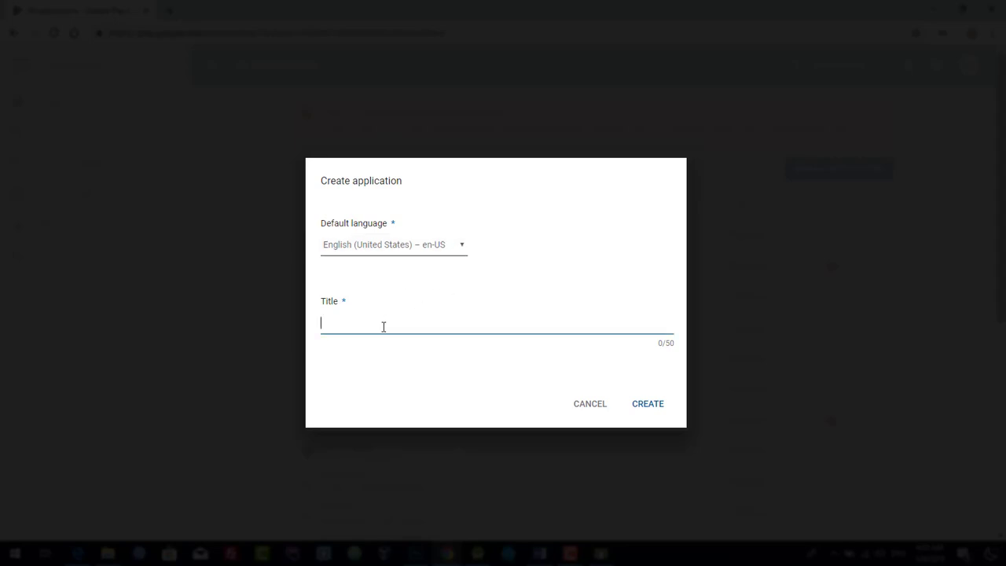
left_click(459, 250)
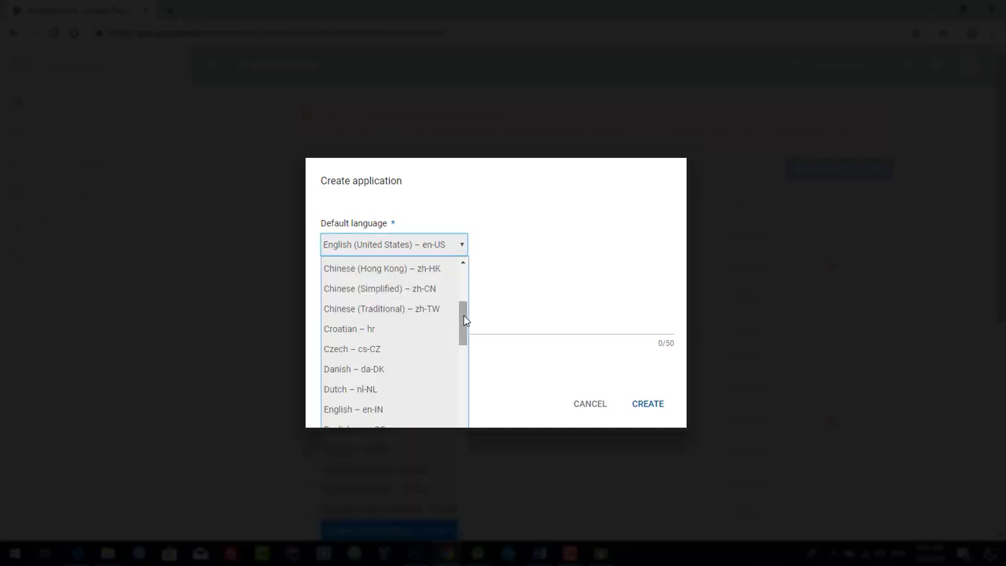
left_click_drag(463, 320, 462, 286)
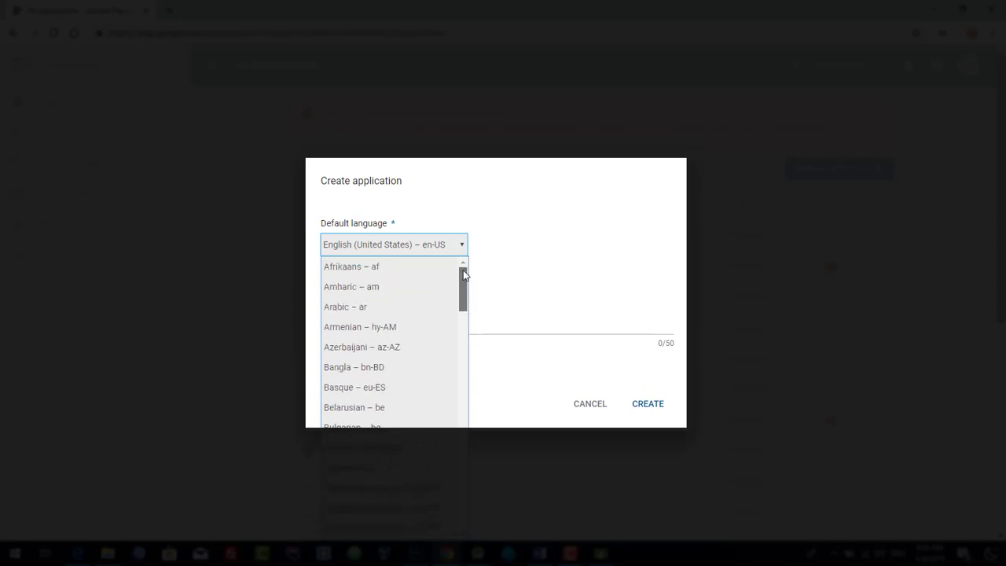
left_click(402, 318)
left_click(413, 318)
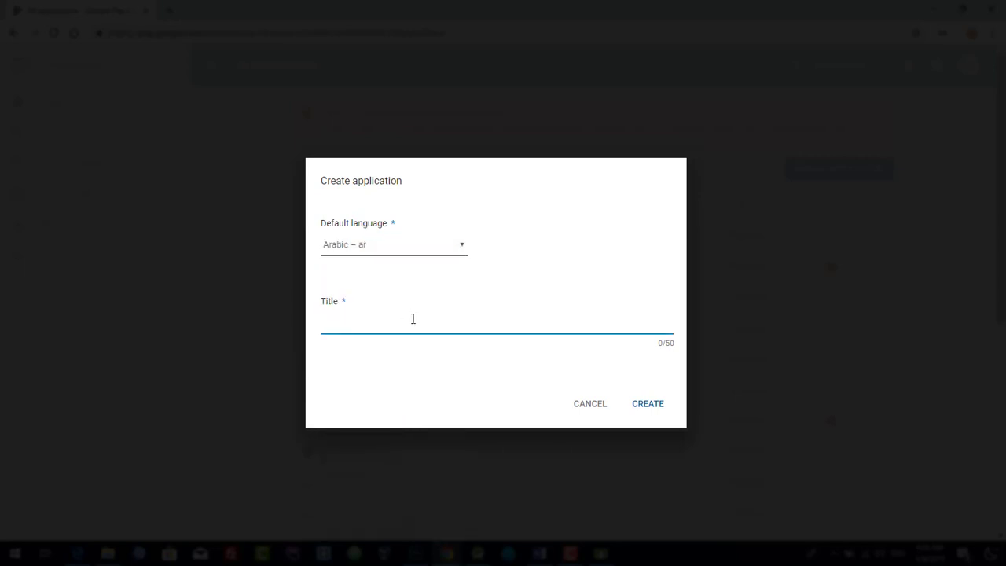
type("jo")
key("BackSpace")
key("BackSpace")
type("تعلم السي بلس بلس")
left_click(651, 405)
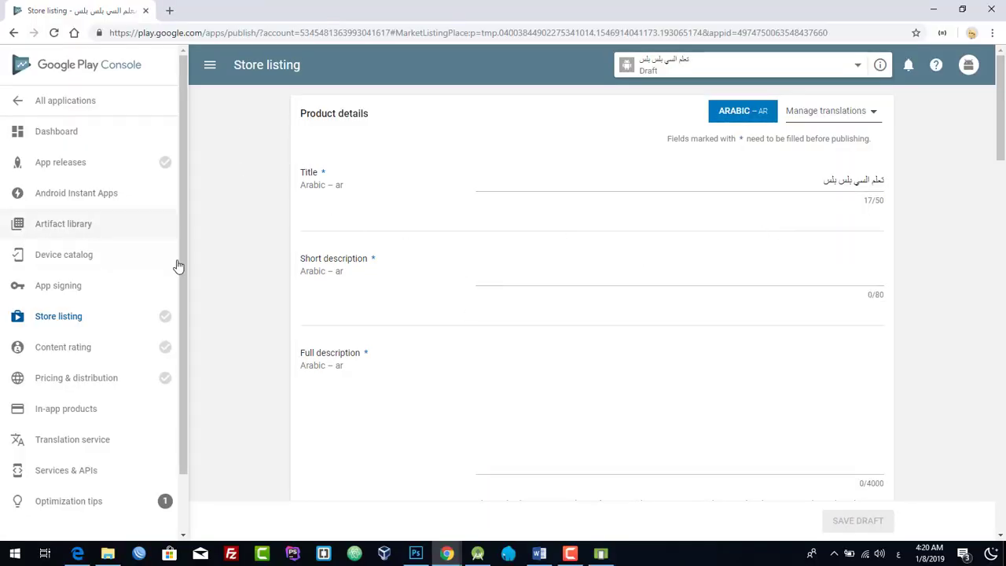
- Enter the short description 'تطبيق تعلم لغة السي بلس بلس'
left_click(709, 265)
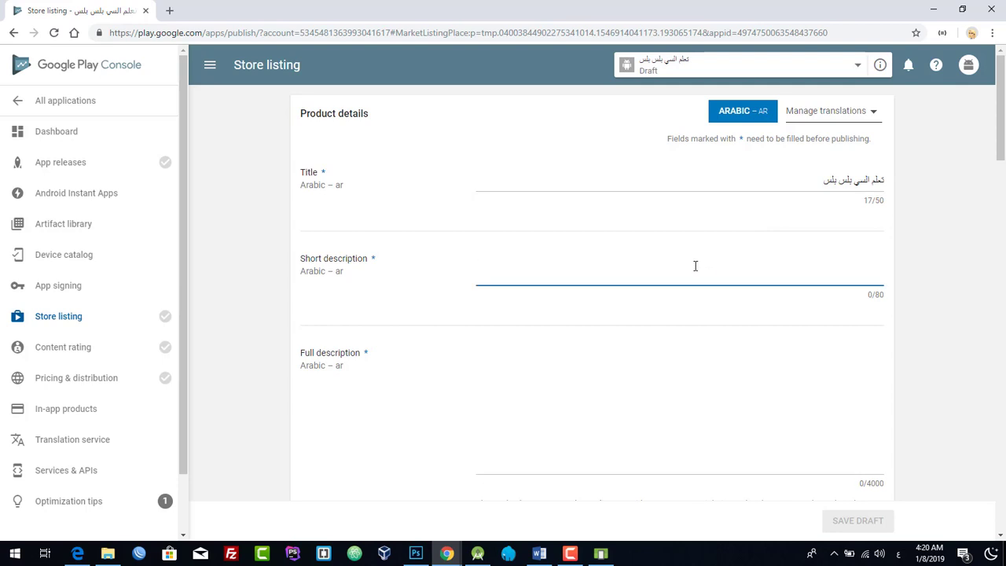
type("تطبي")
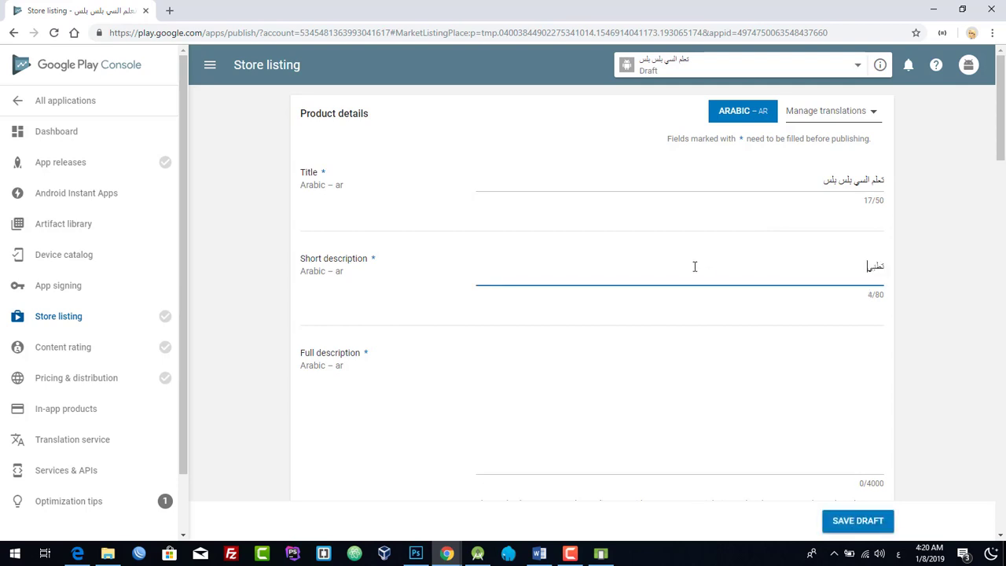
type("ق تعلم لغة السي بلس بلس")
key("ctrl+a")
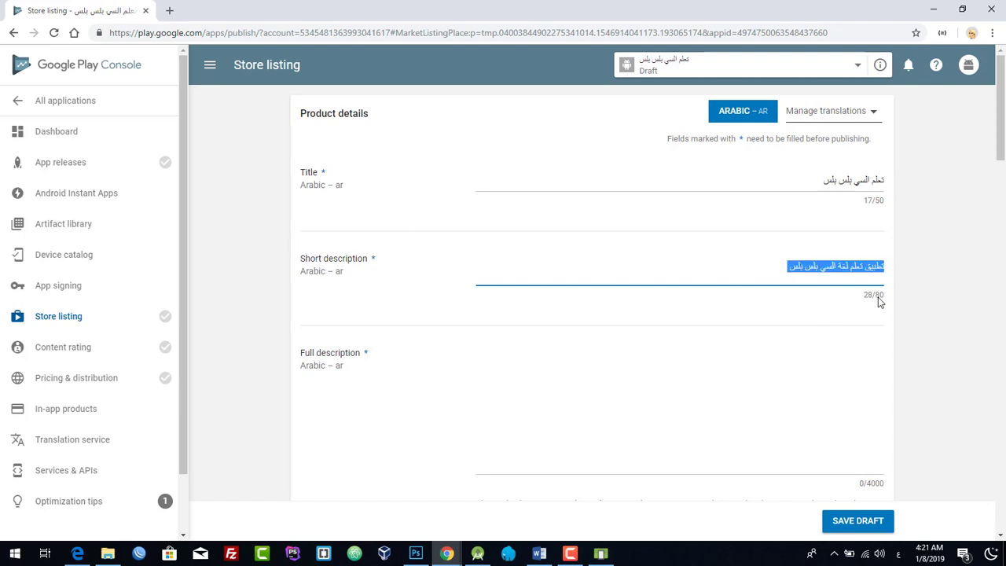
left_click_drag(880, 301, 877, 302)
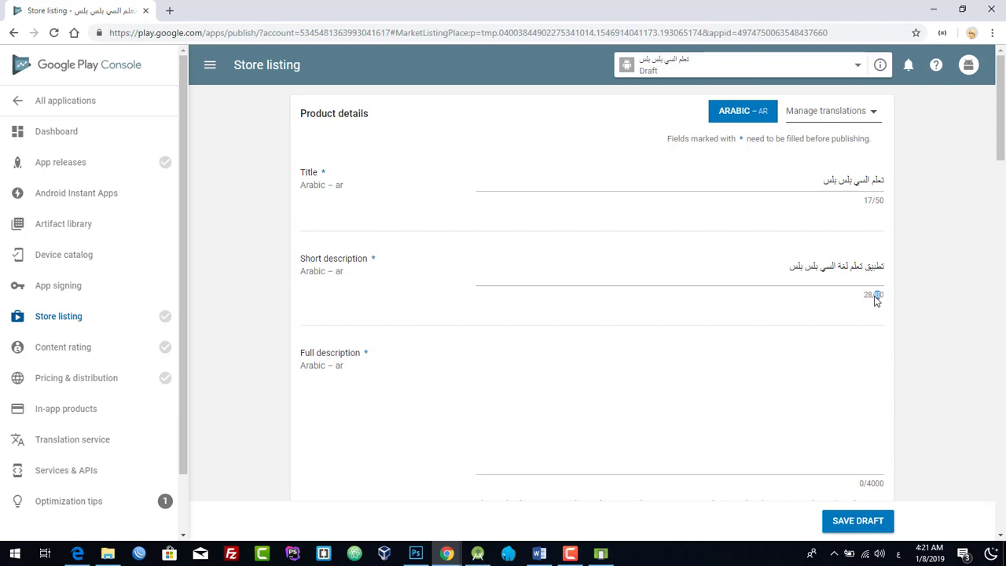
left_click(885, 297)
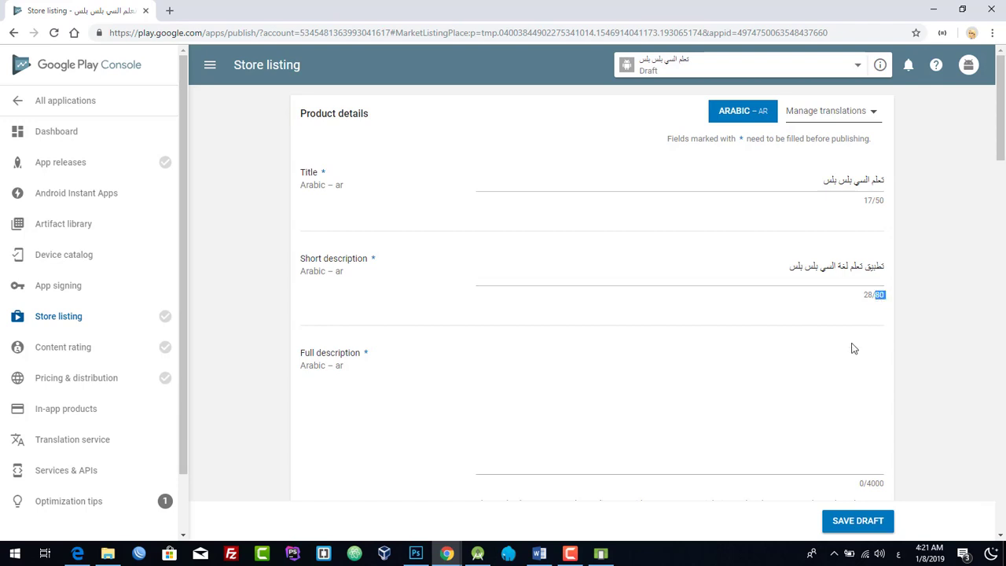
- Copy the short description into the Full description field
scroll(786, 345, "down", 2)
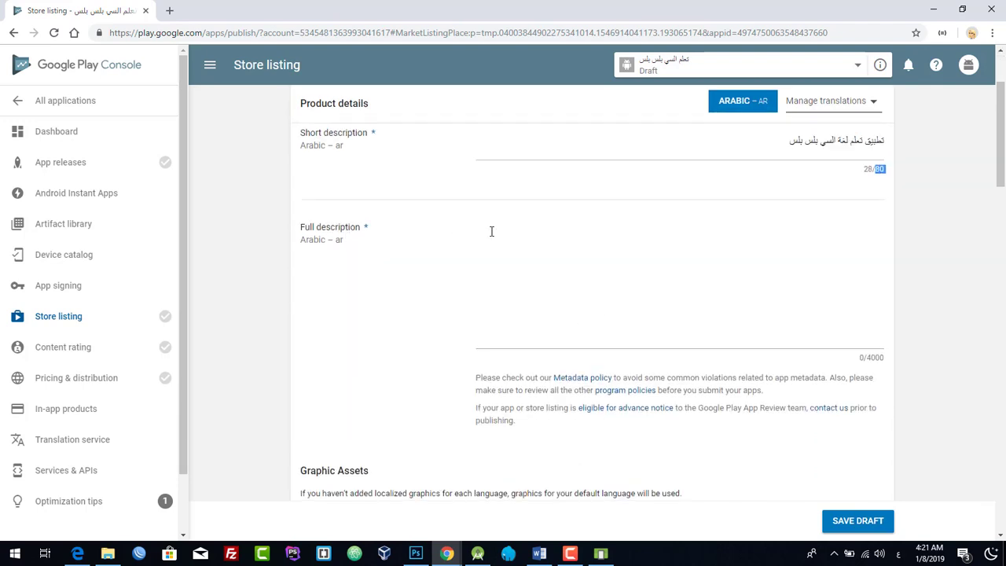
triple_click(866, 139)
key("ctrl+c")
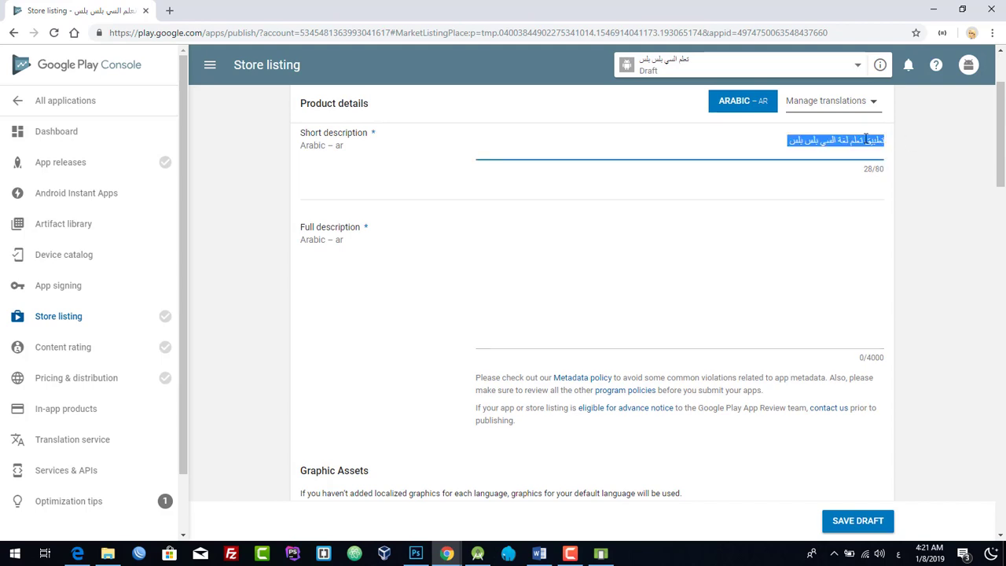
left_click(823, 227)
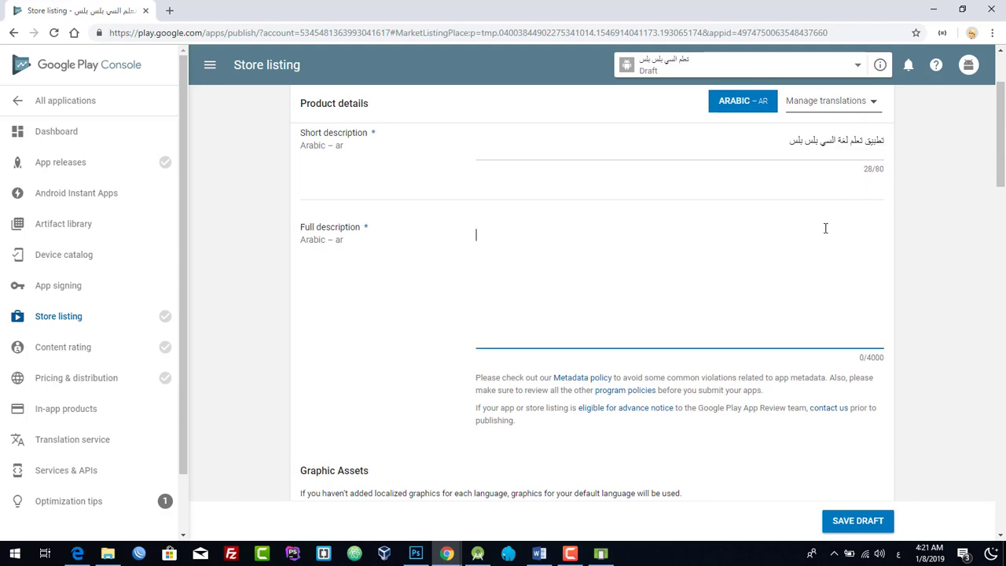
key("ctrl+v")
scroll(904, 262, "down", 2)
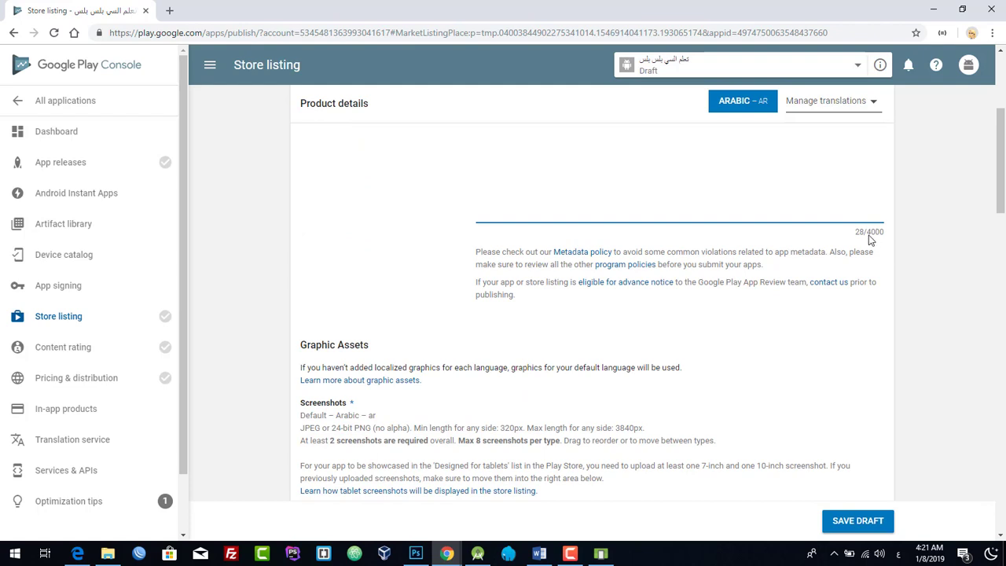
scroll(884, 264, "down", 4)
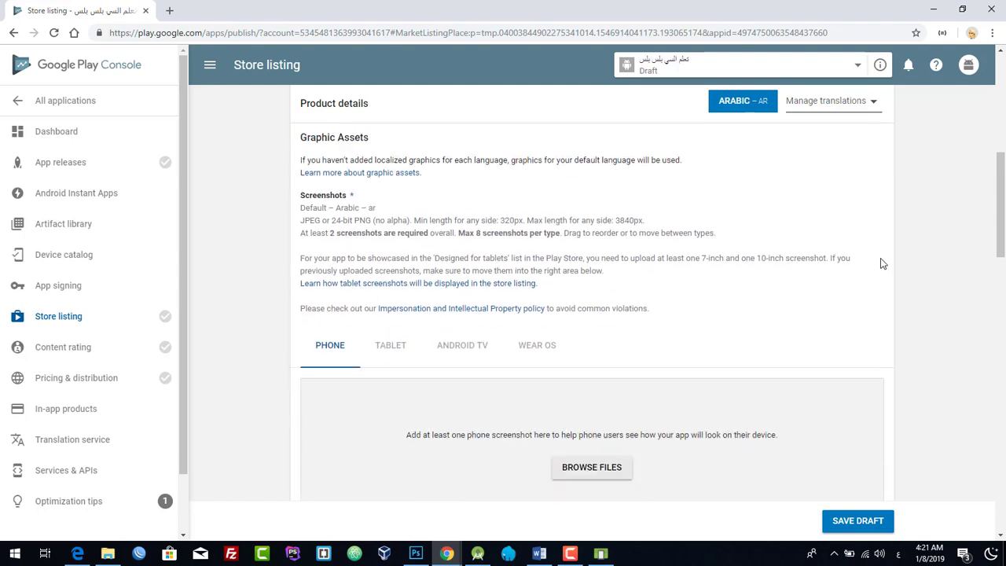
scroll(880, 261, "down", 2)
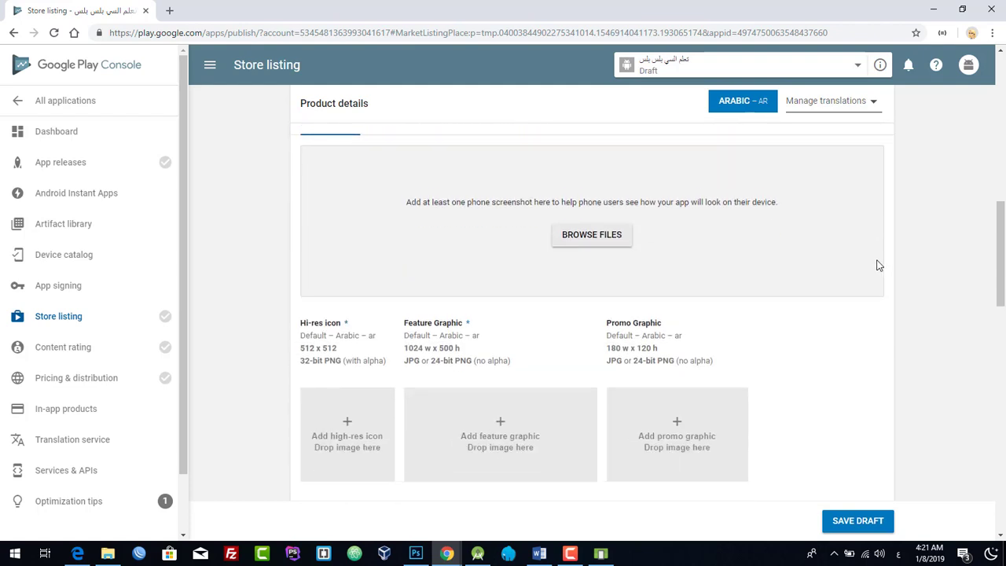
scroll(880, 262, "up", 2)
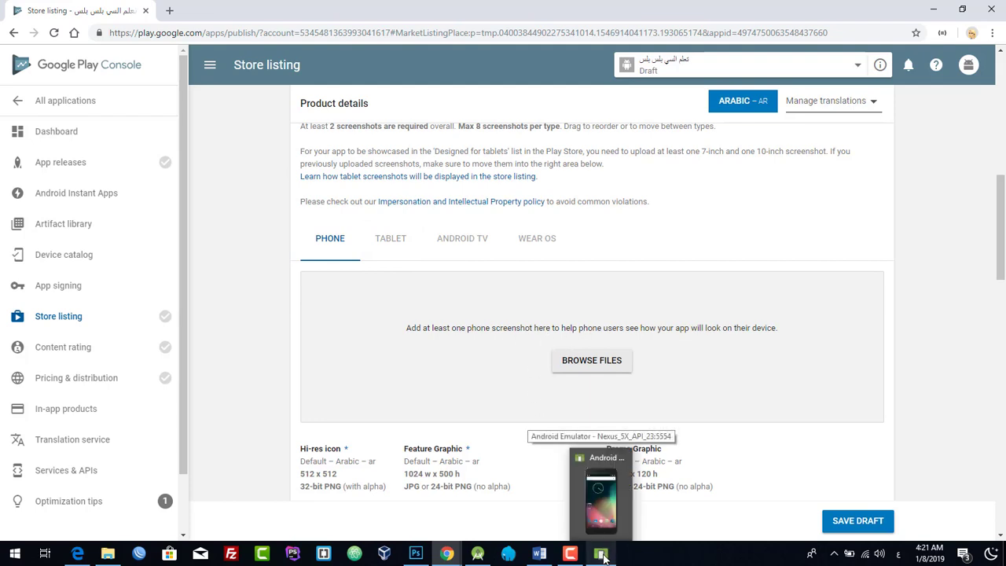
- Launch the تعلم C++ app in the emulator and take a screenshot
left_click(602, 555)
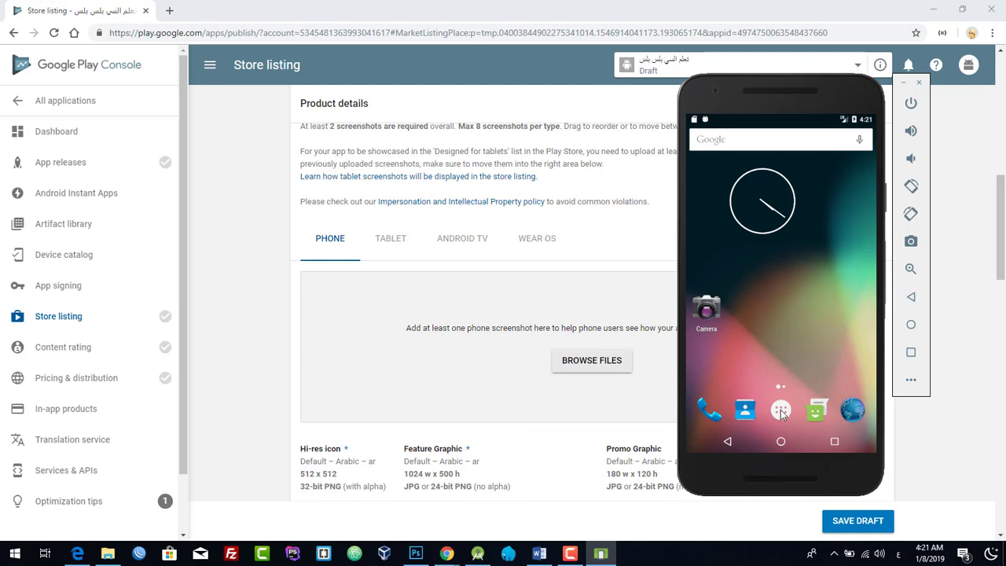
left_click(781, 411)
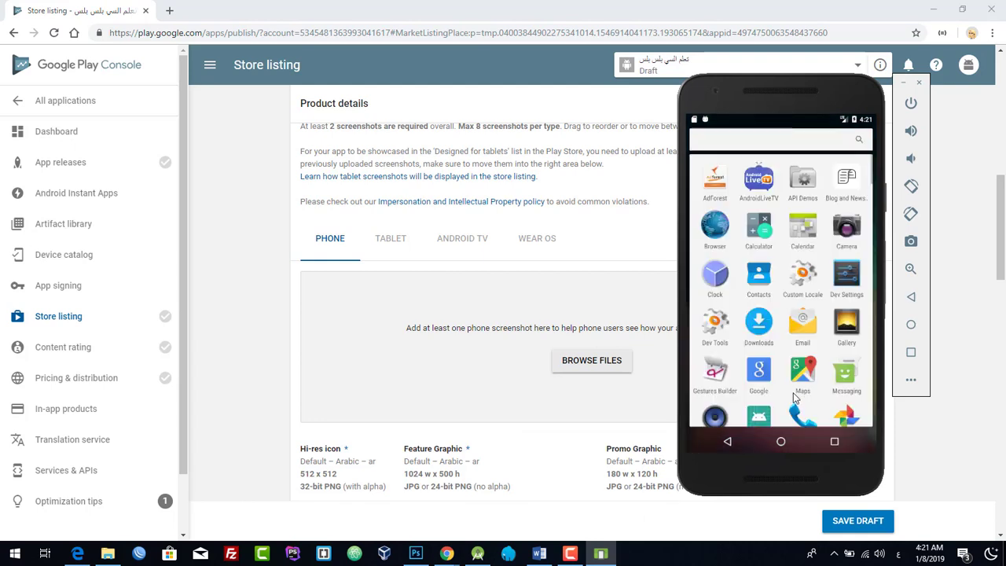
left_click_drag(794, 388, 795, 270)
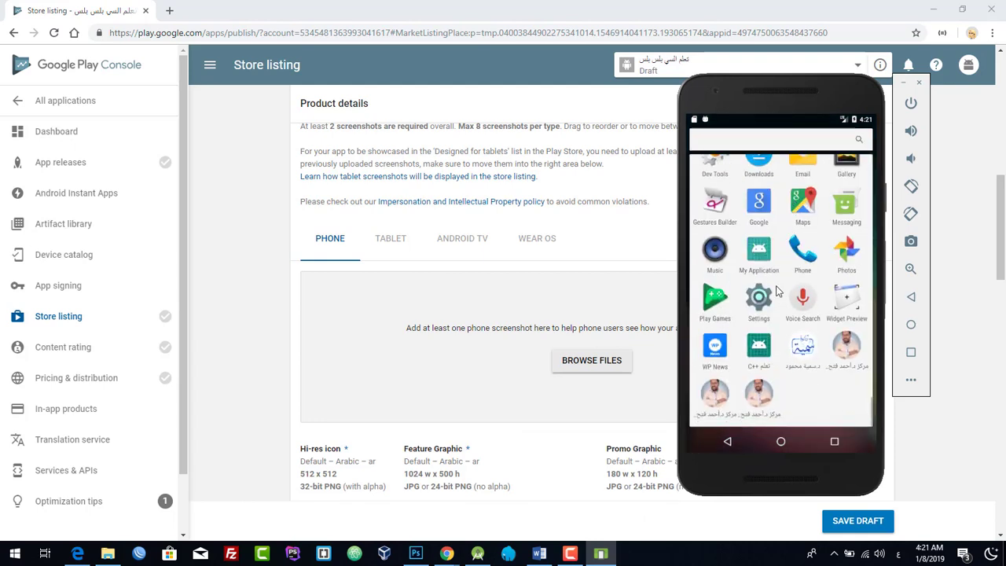
left_click(761, 353)
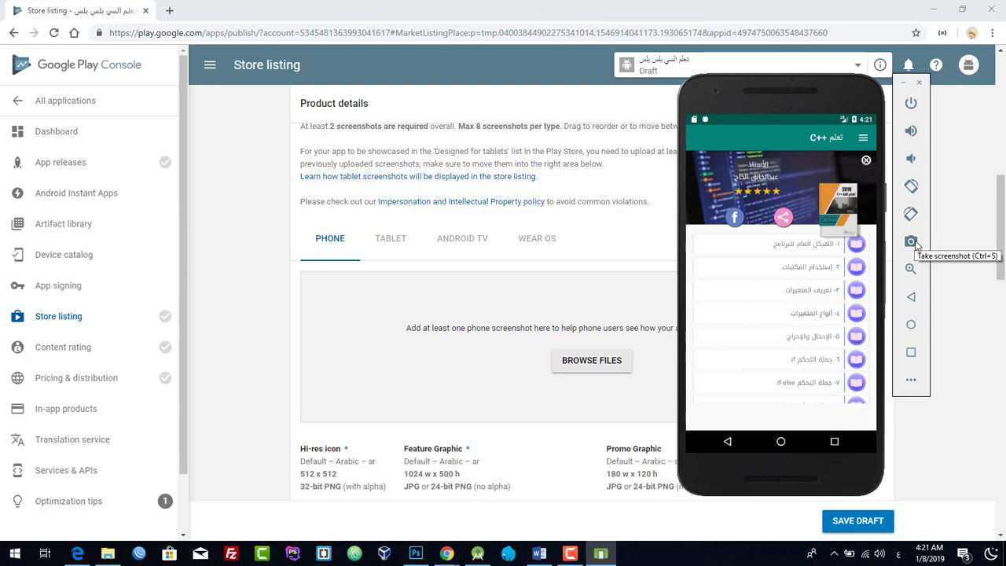
left_click(913, 244)
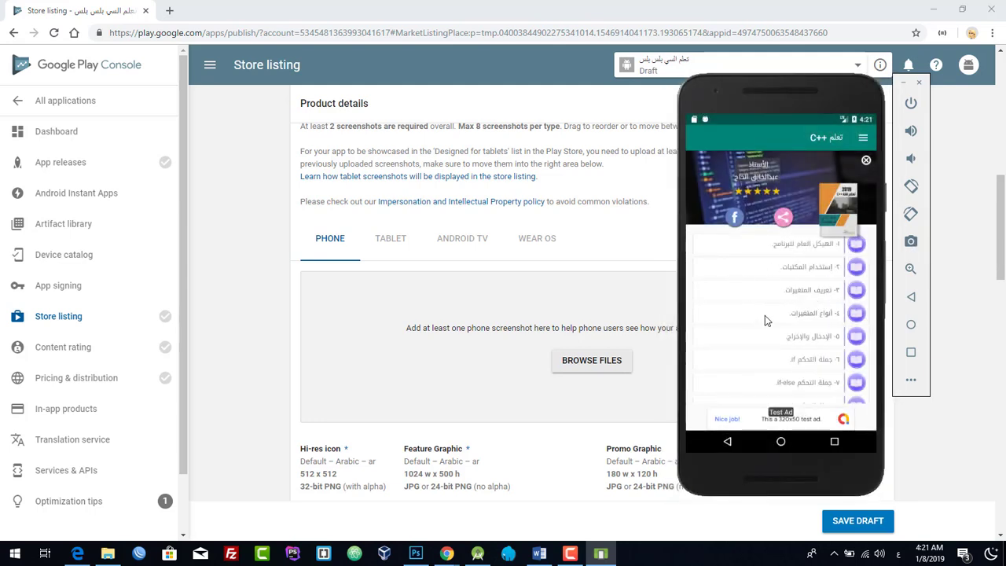
- Browse the app's menu and open the second lesson, dismissing the test ad
left_click(864, 140)
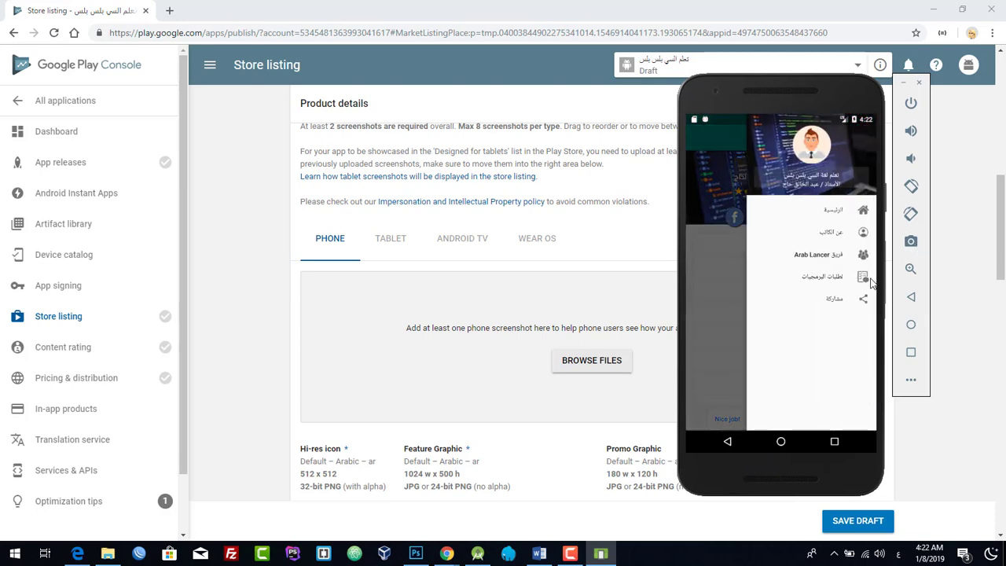
left_click(722, 306)
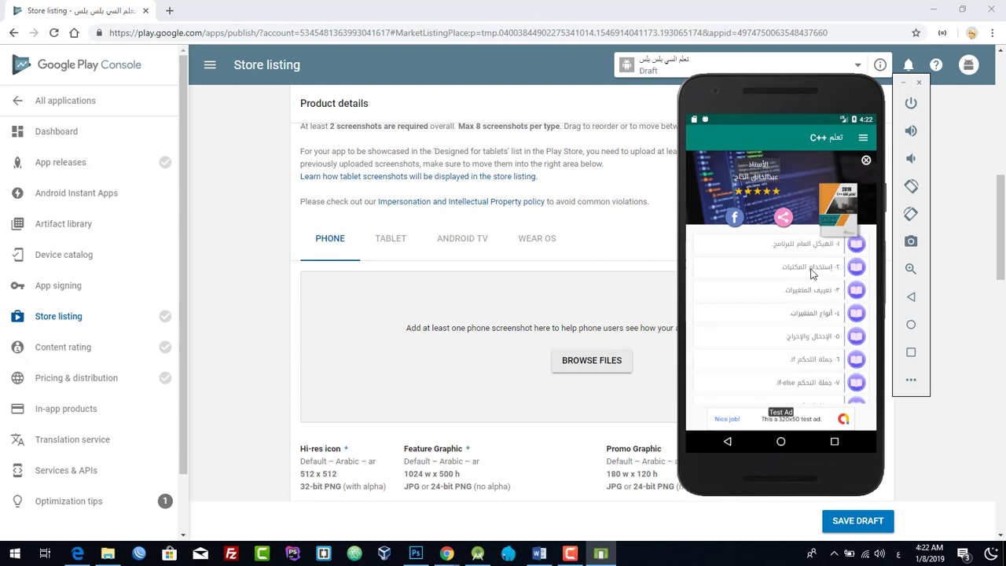
left_click(813, 273)
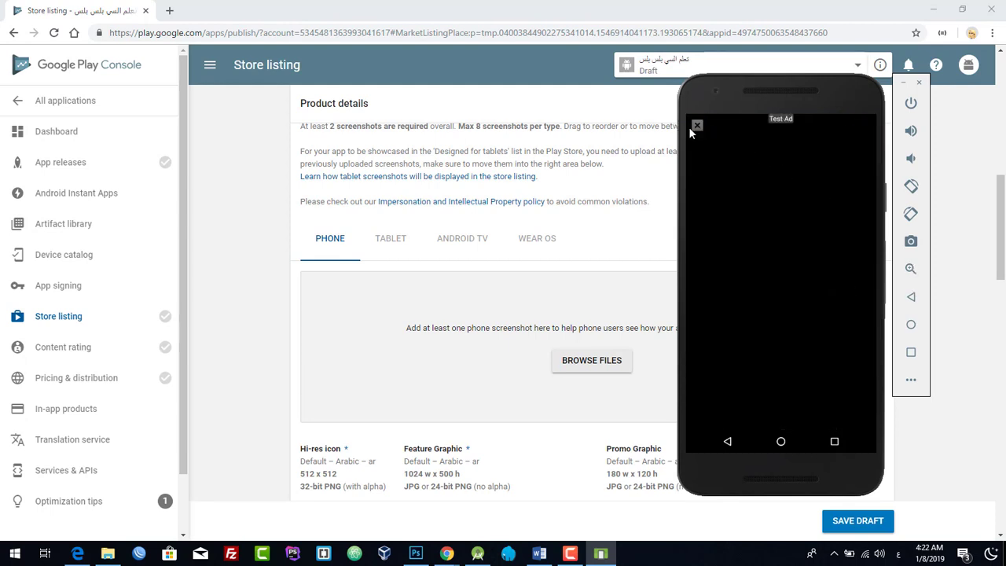
left_click(697, 126)
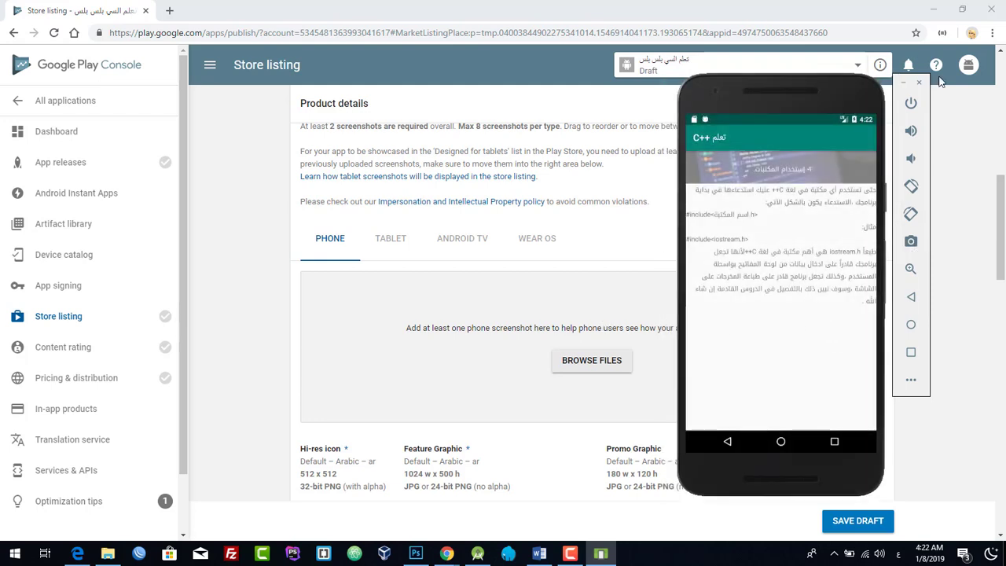
- Minimize Chrome, Edge and Android Studio to reveal the desktop
left_click(933, 10)
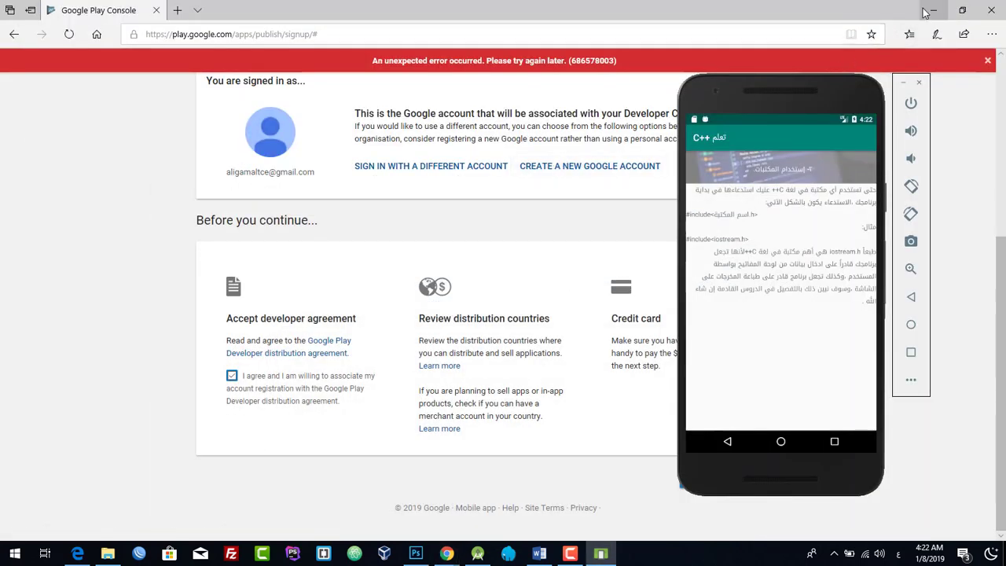
left_click(931, 10)
left_click(940, 6)
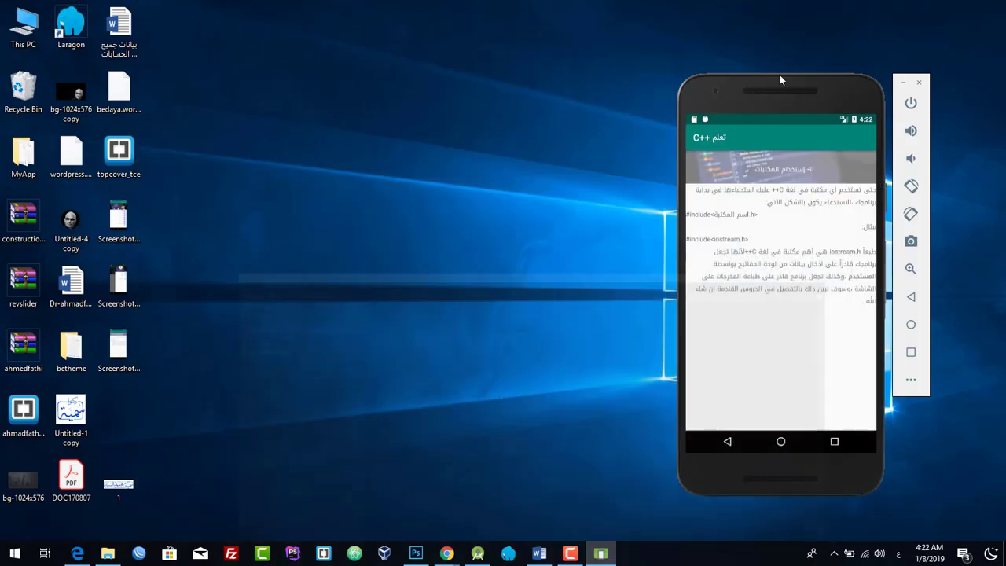
- Drag the three desktop Screenshot files onto the PHONE screenshots area of the store listing
left_click_drag(151, 196, 451, 227)
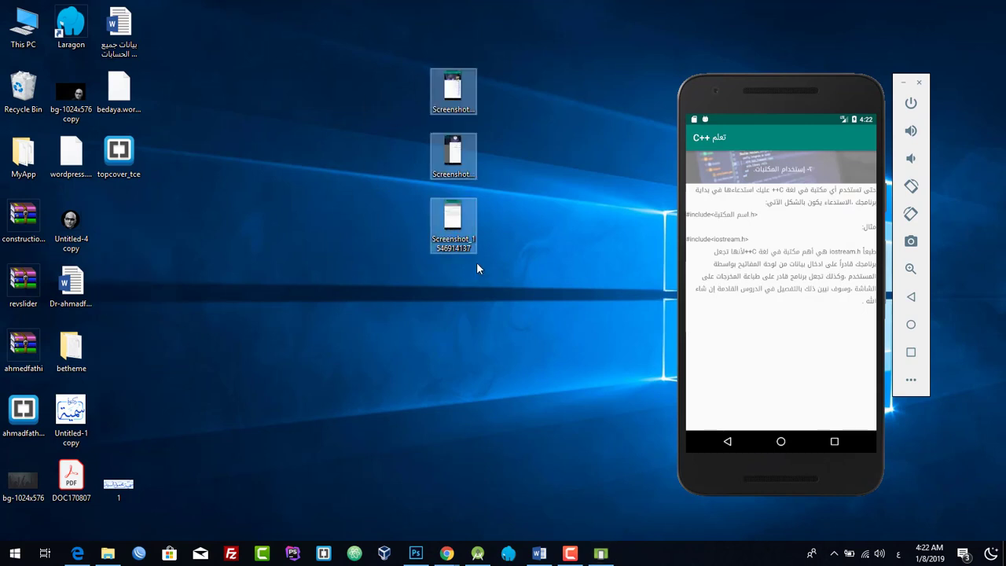
mouse_move(446, 553)
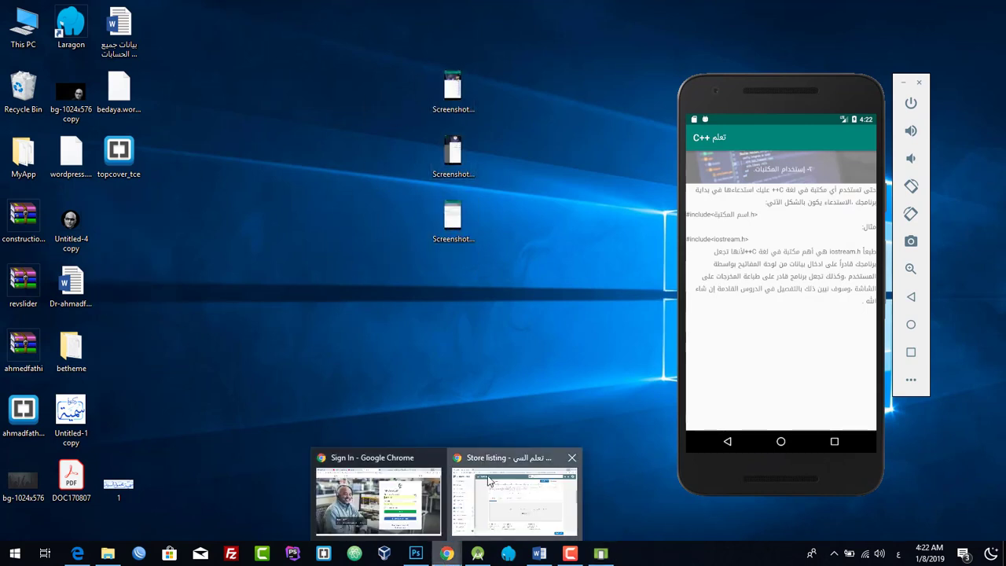
left_click(467, 482)
double_click(304, 6)
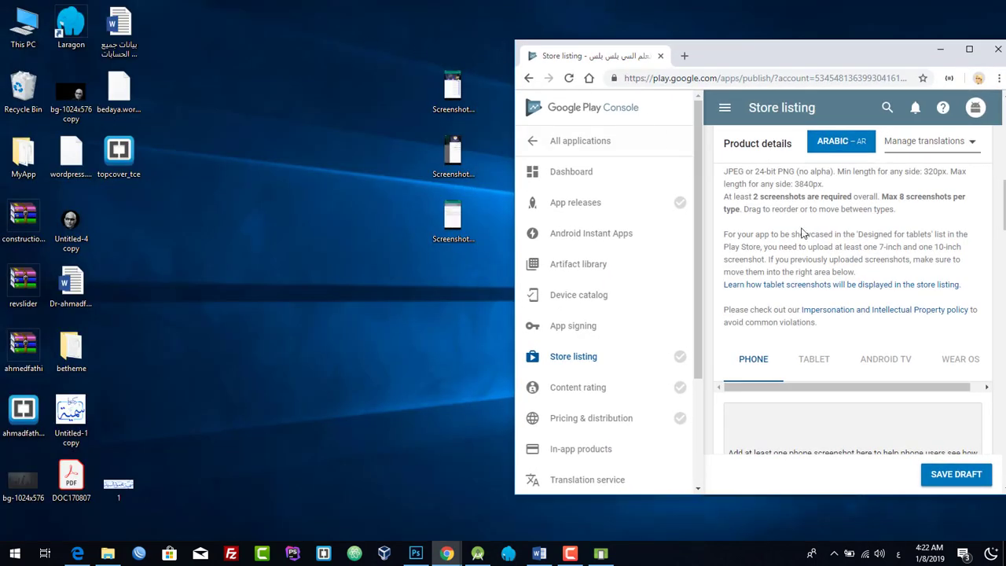
scroll(825, 334, "down", 2)
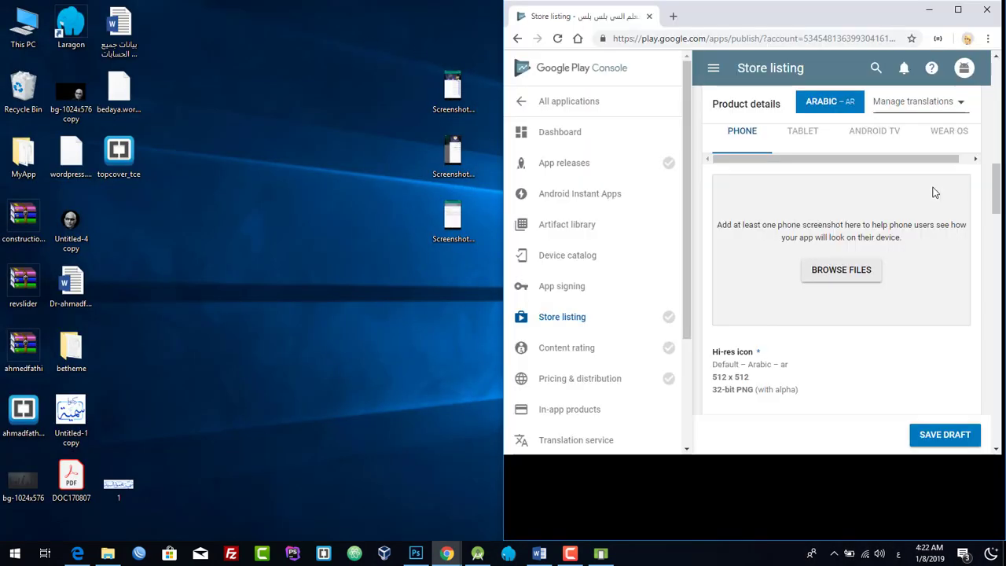
left_click(515, 67)
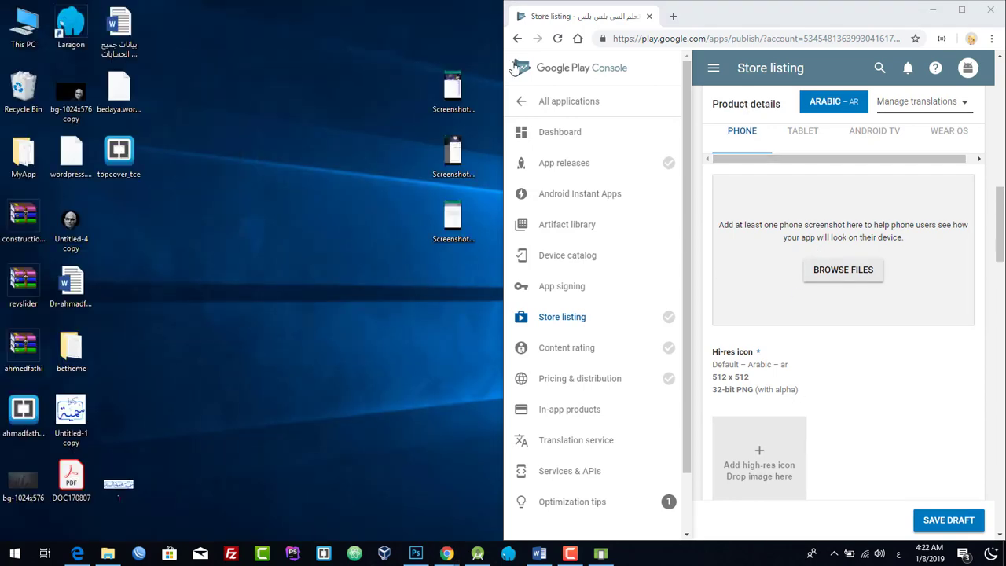
left_click_drag(422, 78, 462, 235)
left_click_drag(455, 88, 845, 250)
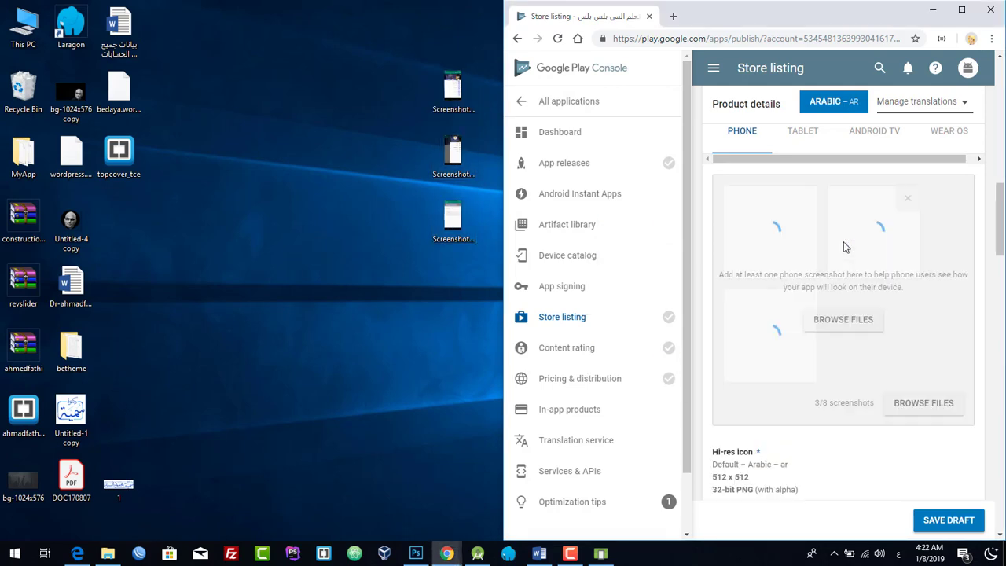
left_click(966, 10)
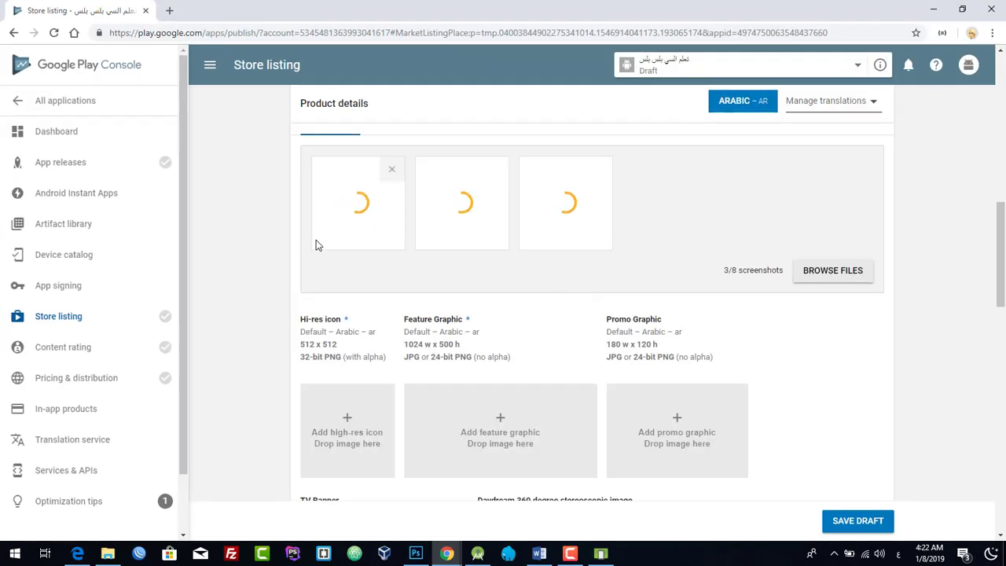
- Check the store listing's Hi-res icon size requirement of 512 x 512
scroll(309, 247, "down", 2)
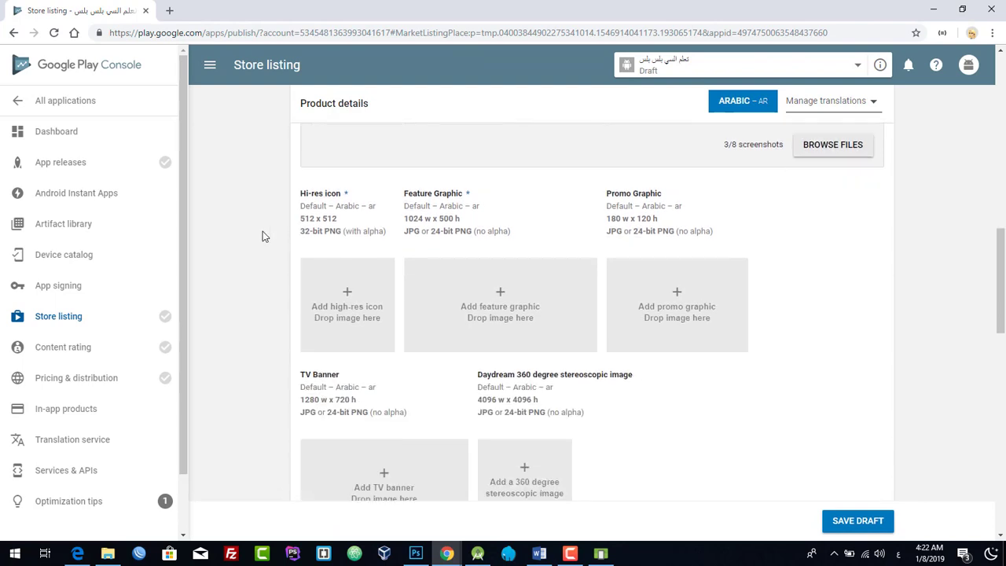
double_click(351, 197)
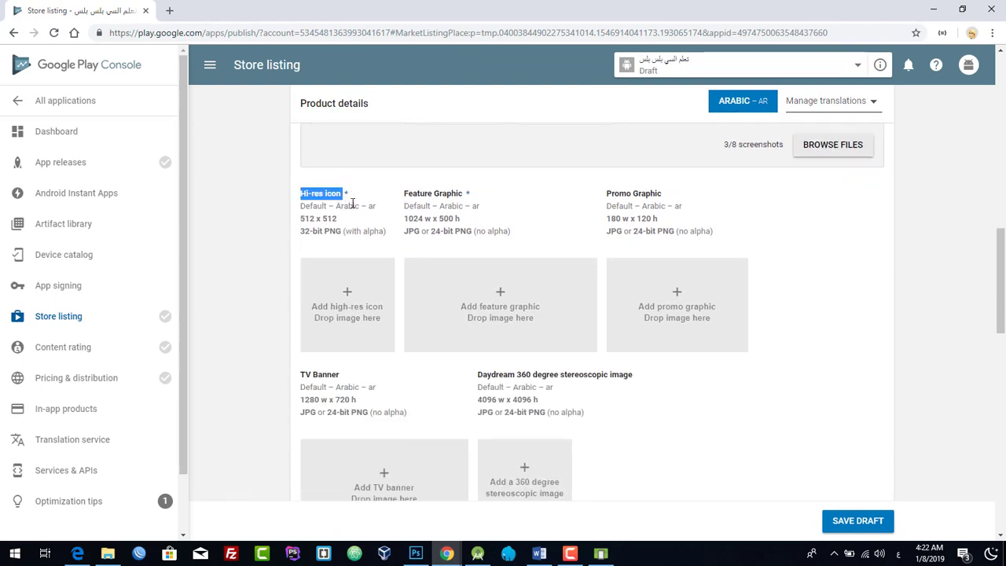
left_click(352, 201)
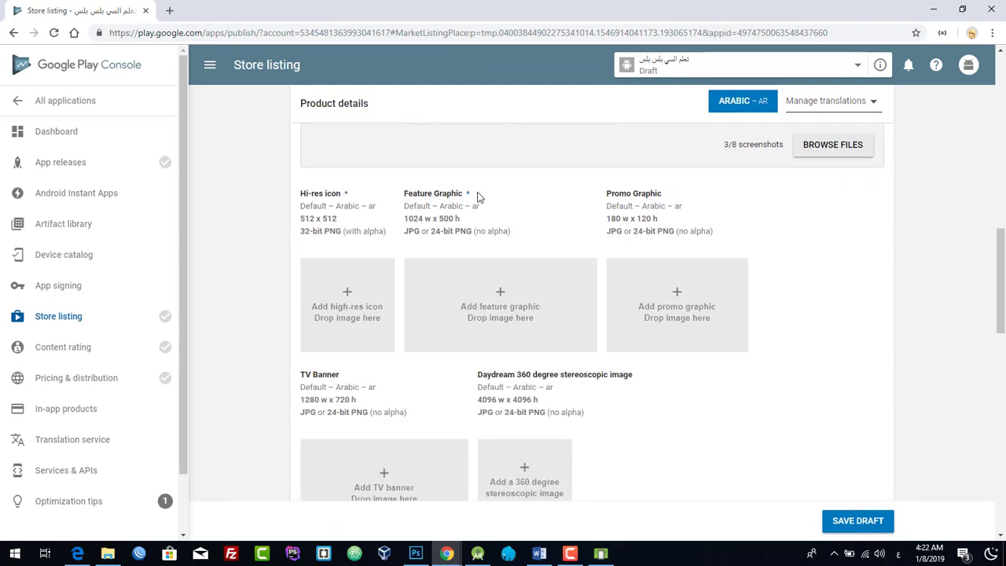
scroll(454, 219, "down", 1)
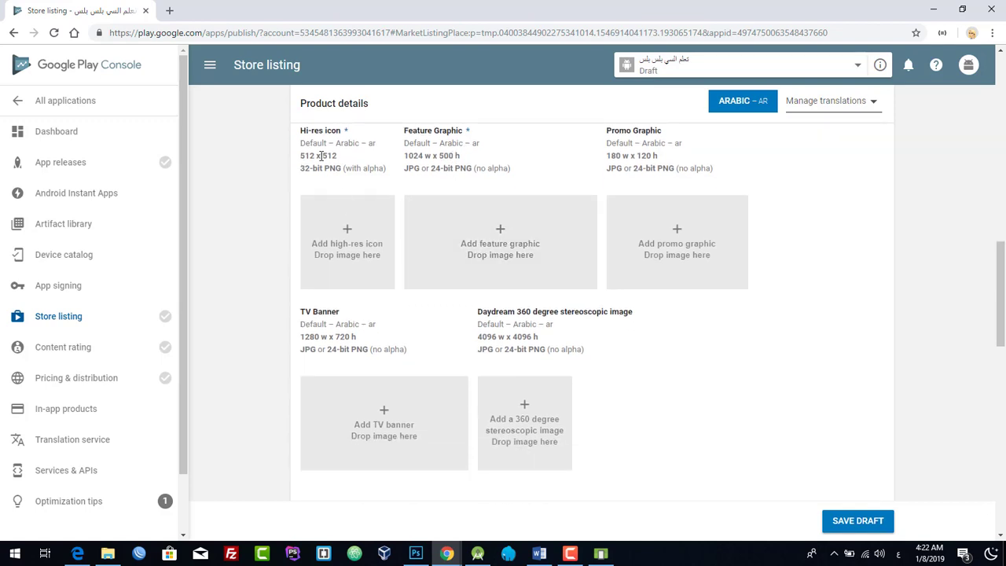
left_click_drag(337, 156, 300, 156)
mouse_move(417, 554)
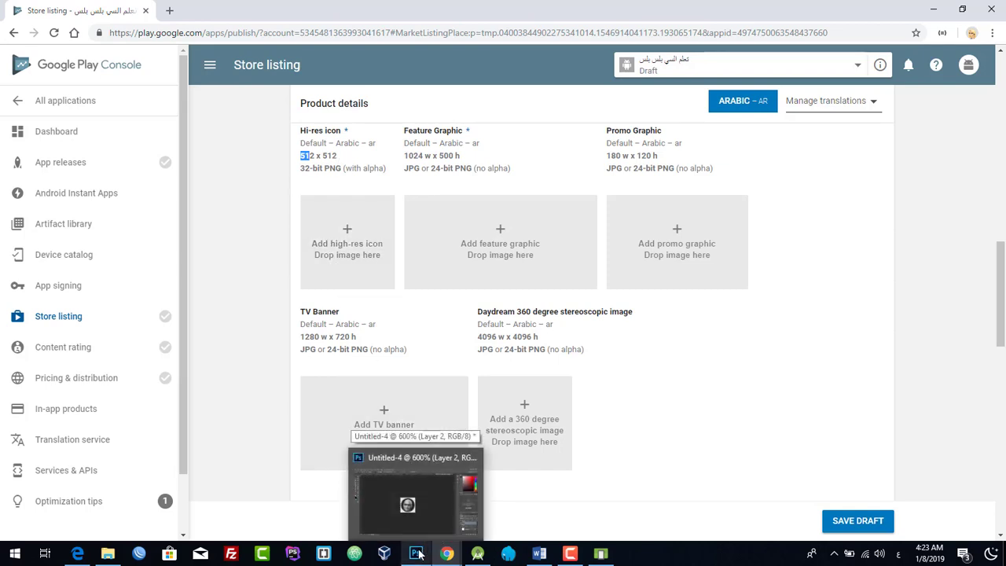
- Create a new 512 x 512 px, 32-bit Photoshop document
left_click(419, 555)
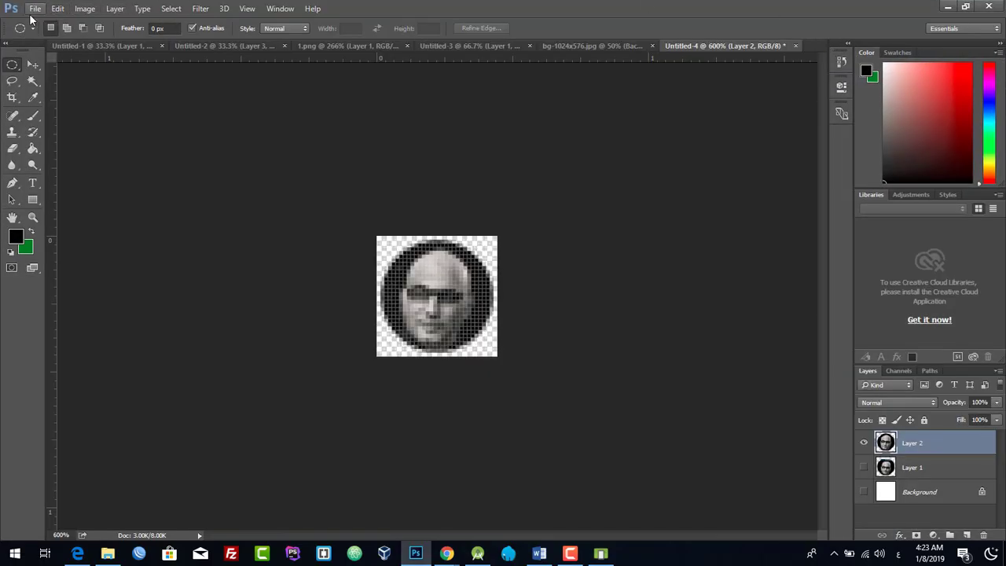
left_click(34, 8)
left_click(253, 125)
key("ctrl+n")
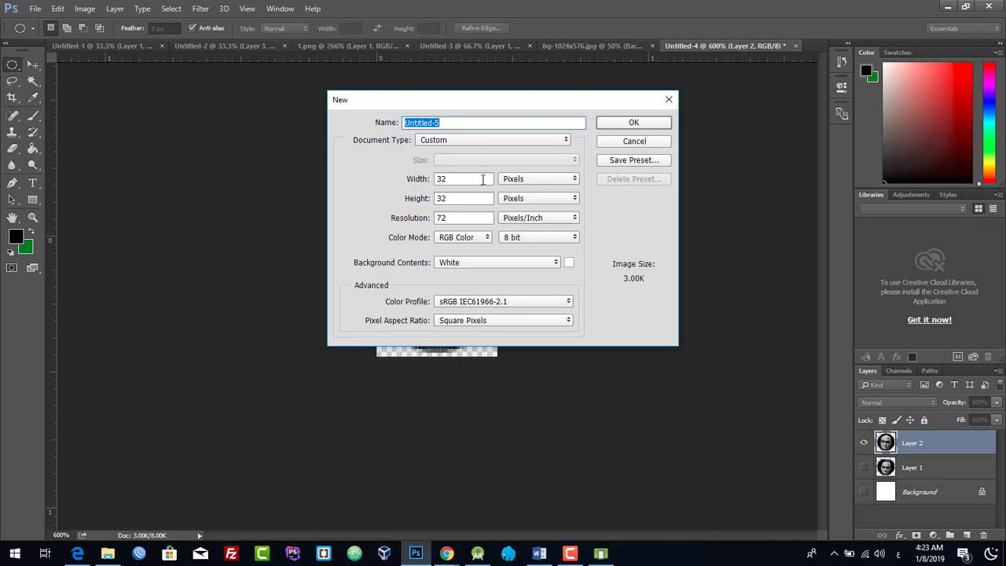
key("Tab")
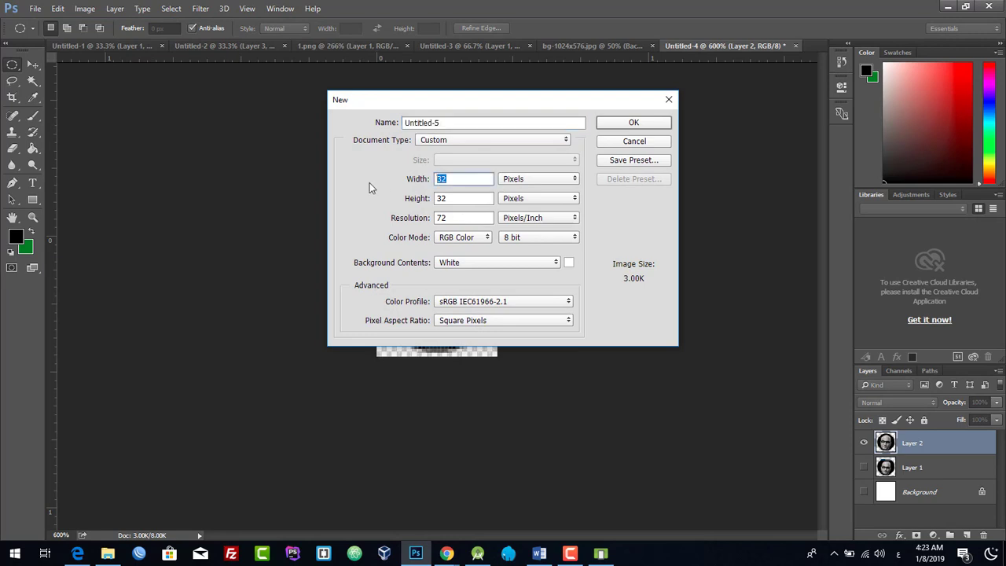
type("512")
key("Tab")
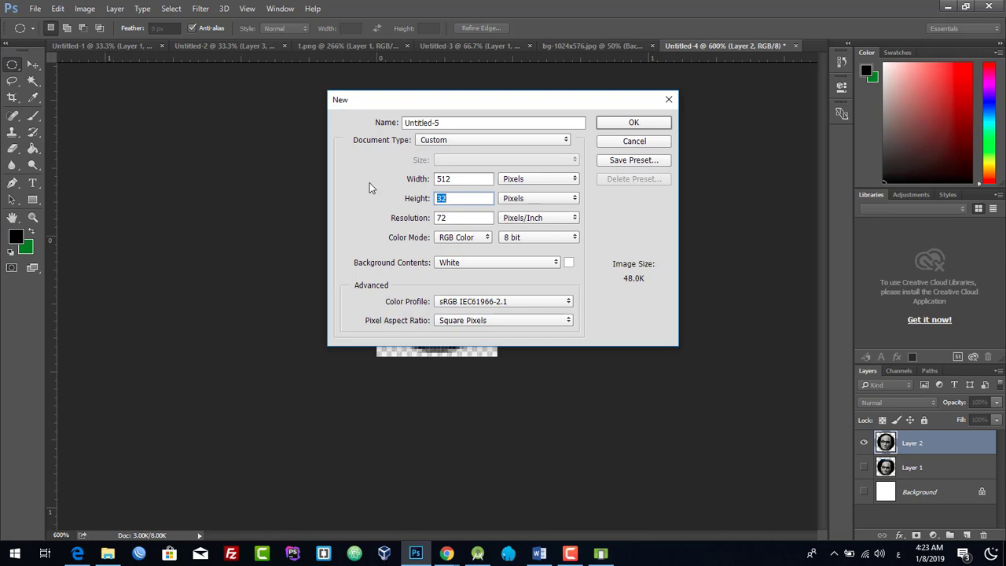
type("512")
left_click(539, 238)
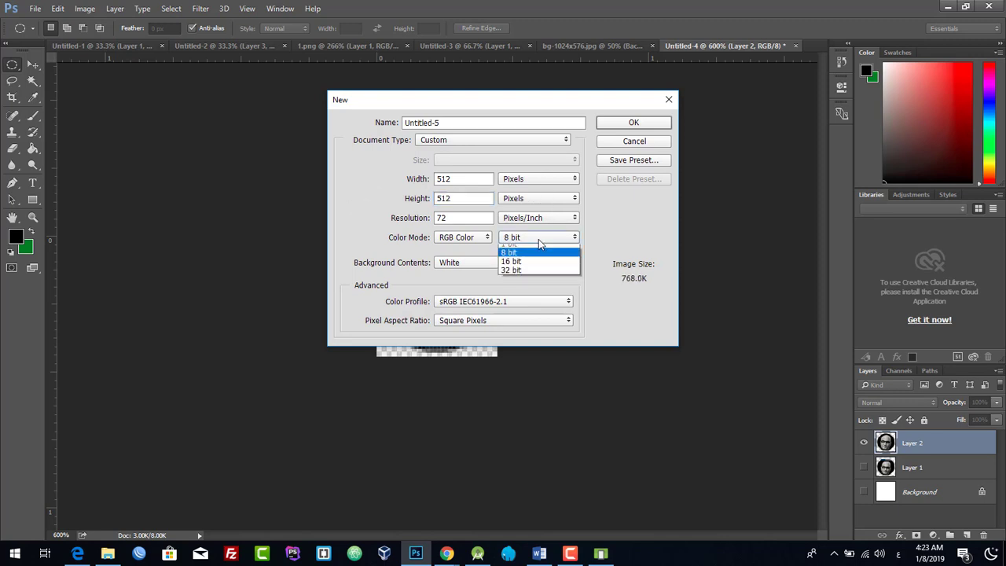
left_click(543, 270)
left_click(629, 124)
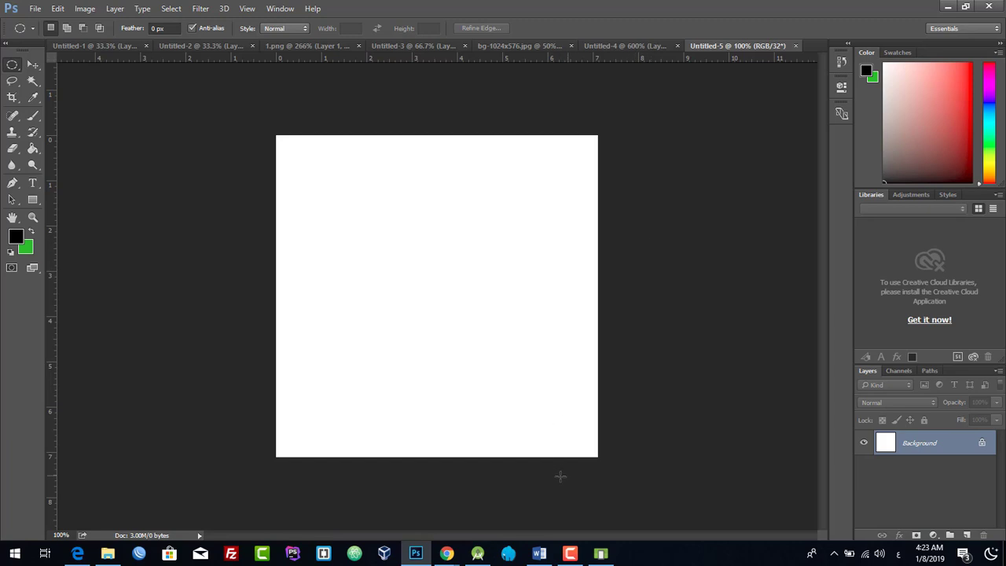
- Return to the Play Console store listing in Chrome
mouse_move(410, 562)
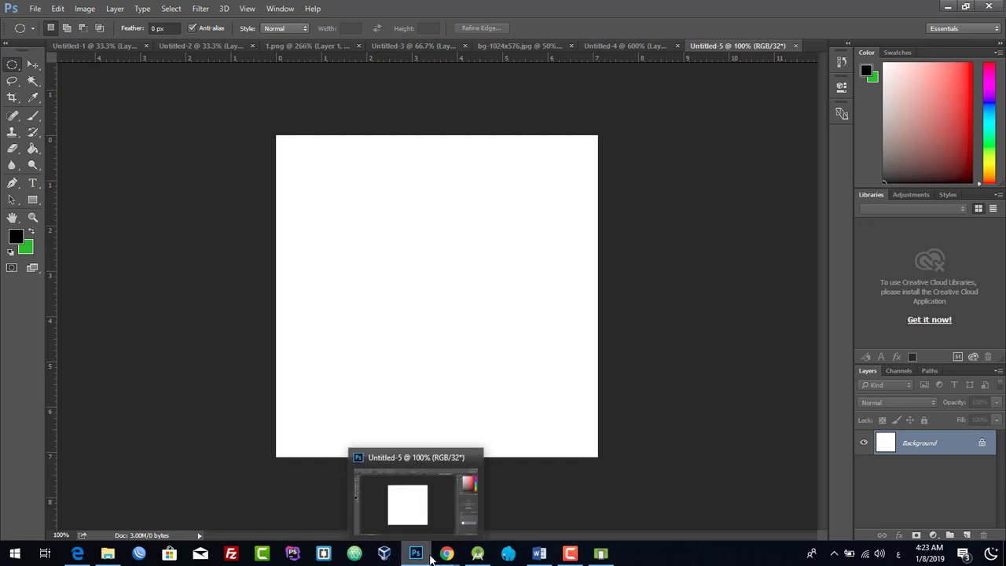
mouse_move(446, 553)
left_click(524, 488)
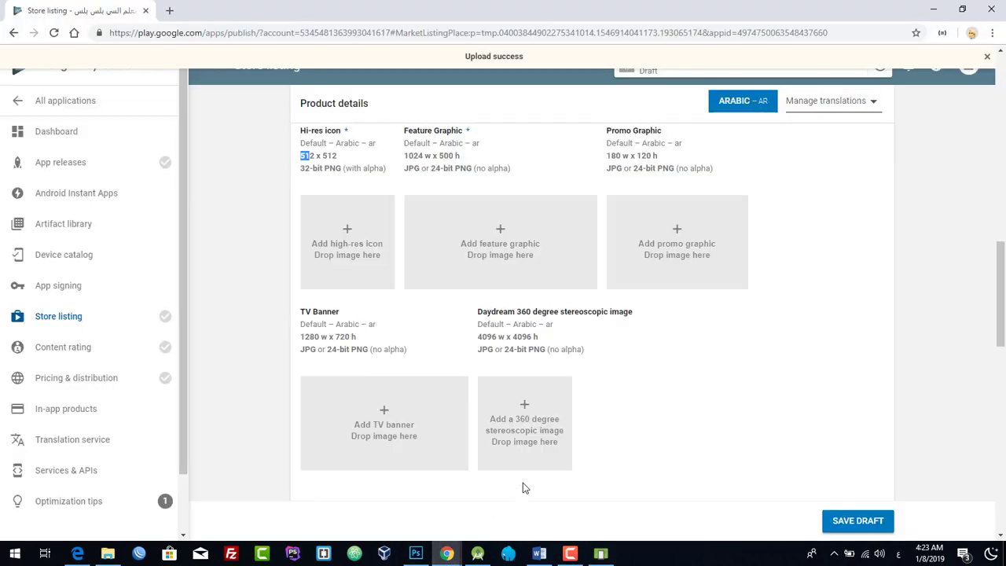
- Search Google Images for C++ in a new tab
left_click(169, 11)
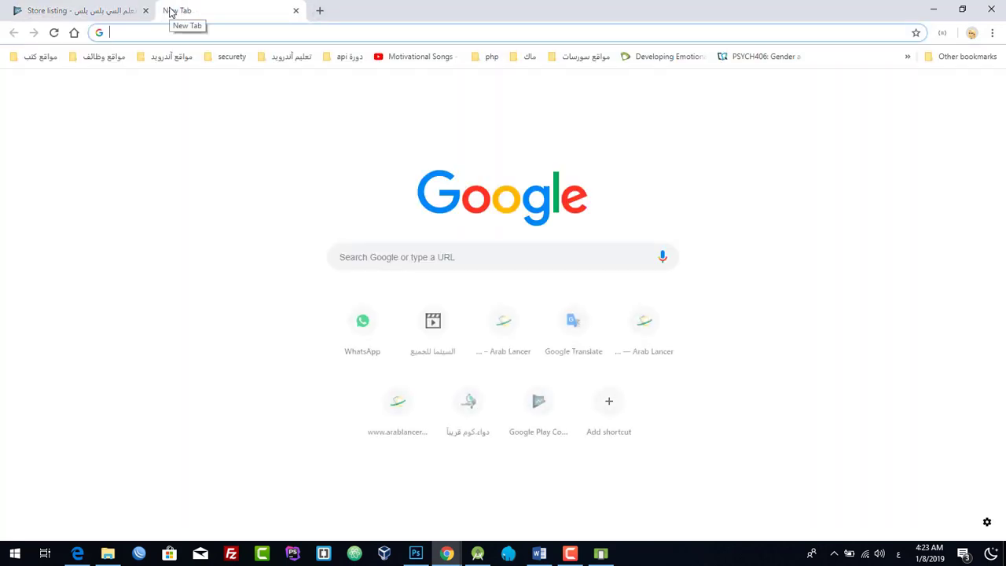
type("ؤ+")
key("BackSpace")
key("BackSpace")
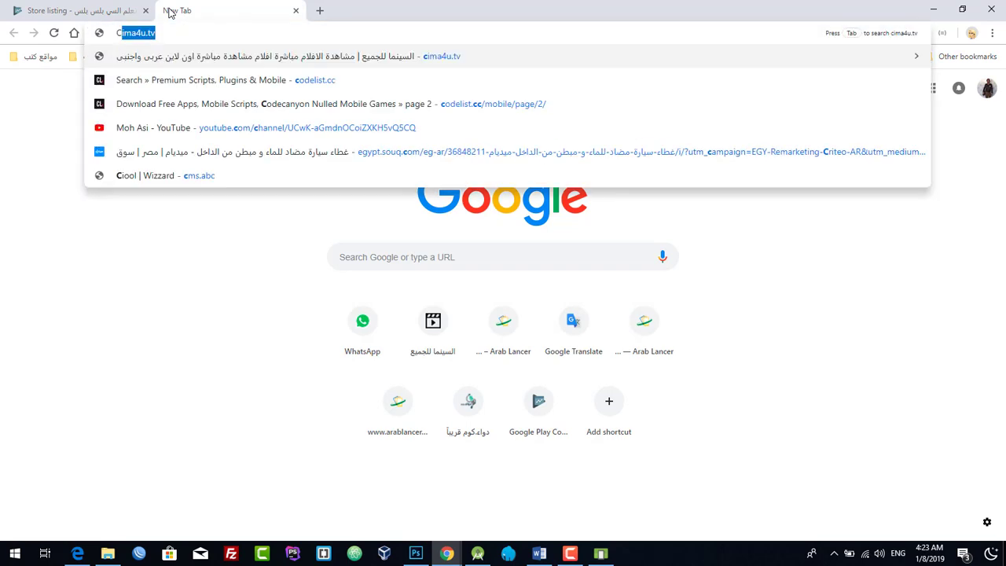
type("C++")
key("Return")
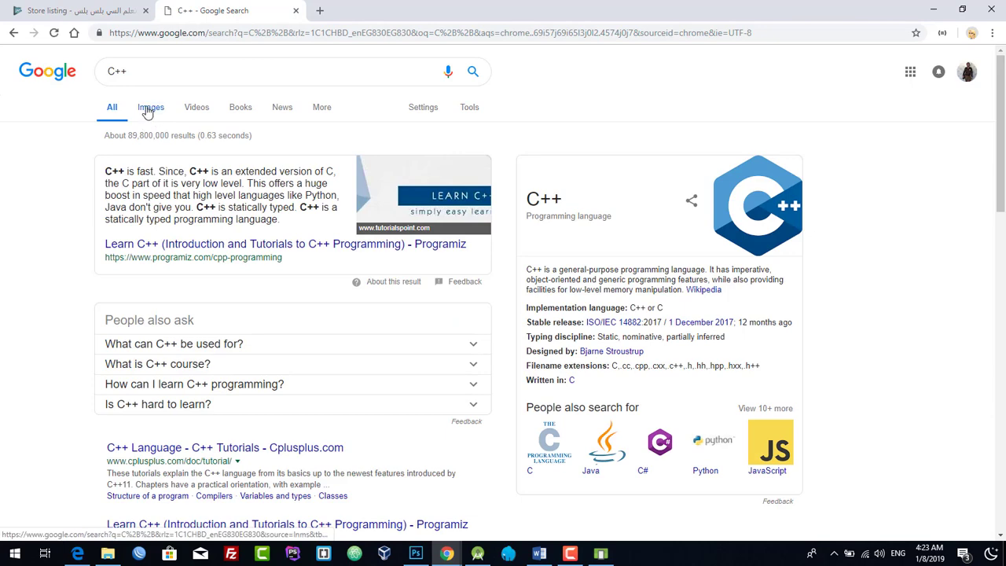
left_click(149, 111)
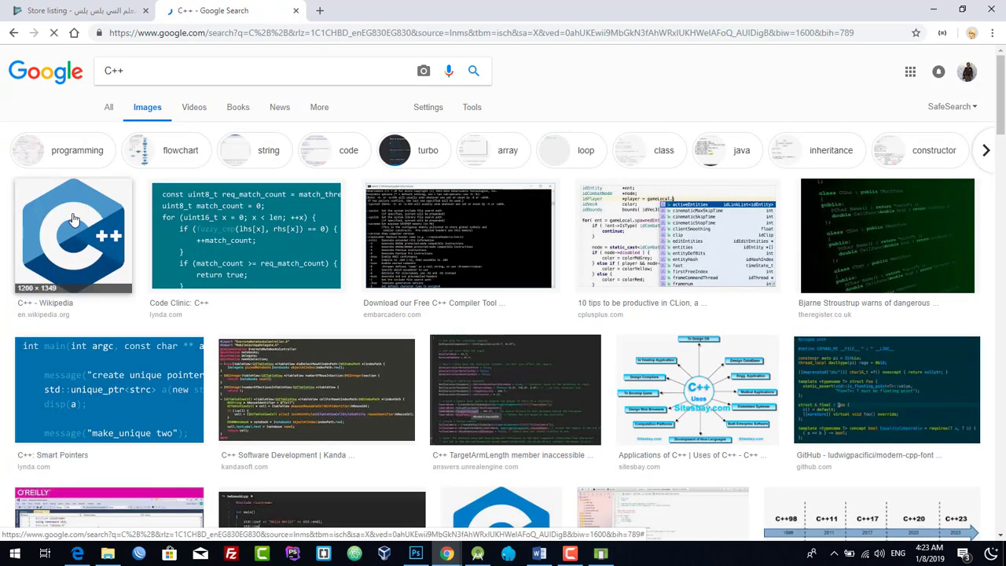
- Save the Wikipedia C++ logo to the Desktop as a PNG
left_click(73, 219)
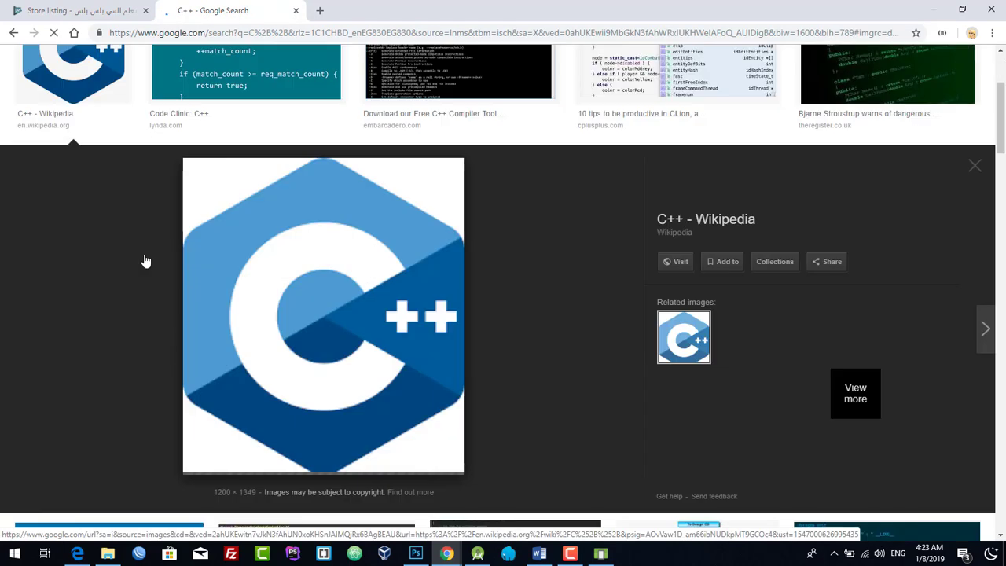
right_click(417, 305)
left_click(450, 414)
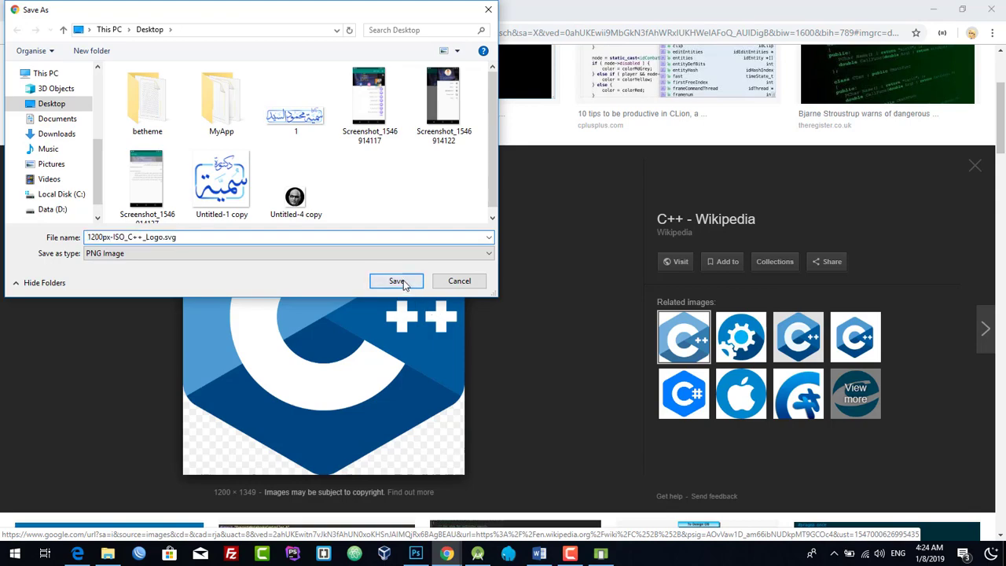
left_click(395, 280)
left_click(933, 10)
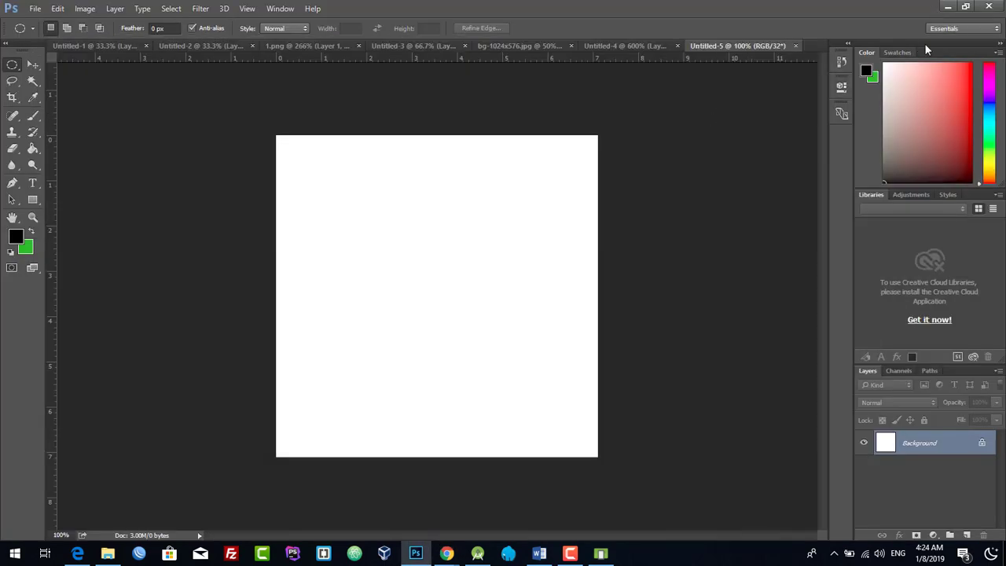
- Place the downloaded C++ logo on the 512 px canvas and hide the Background layer for transparency
left_click(947, 7)
left_click_drag(122, 212, 416, 551)
left_click_drag(417, 485, 420, 241)
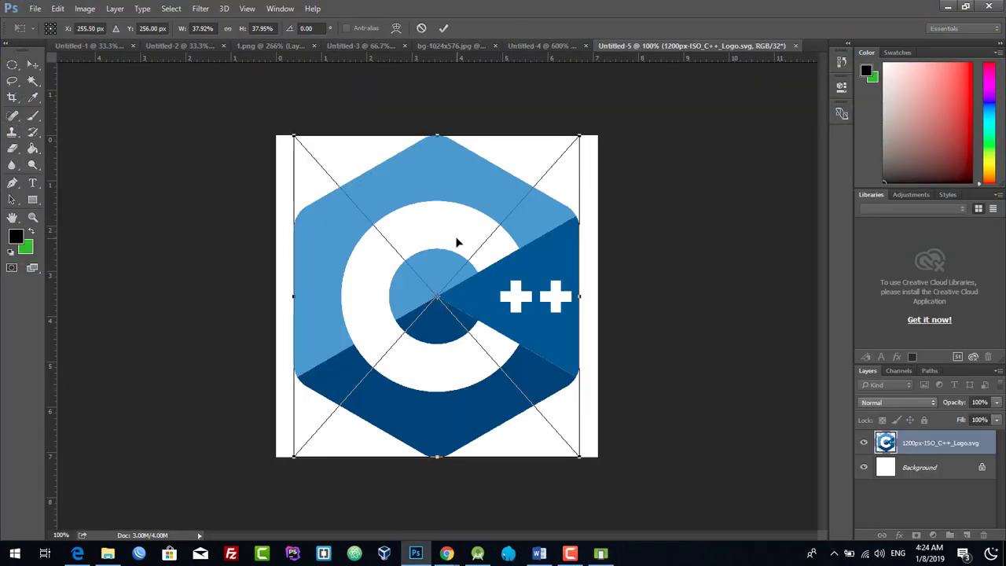
key("Return")
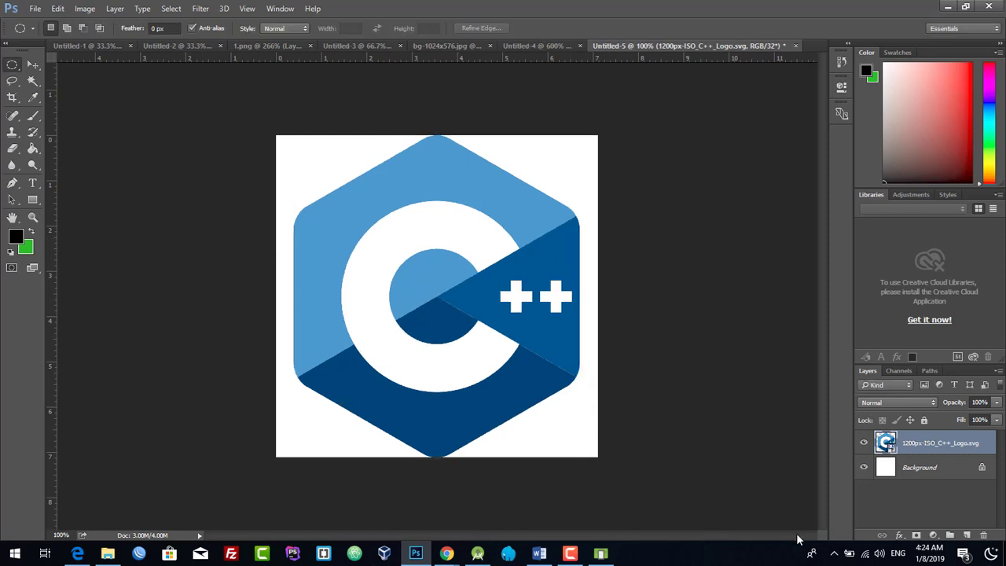
left_click(863, 468)
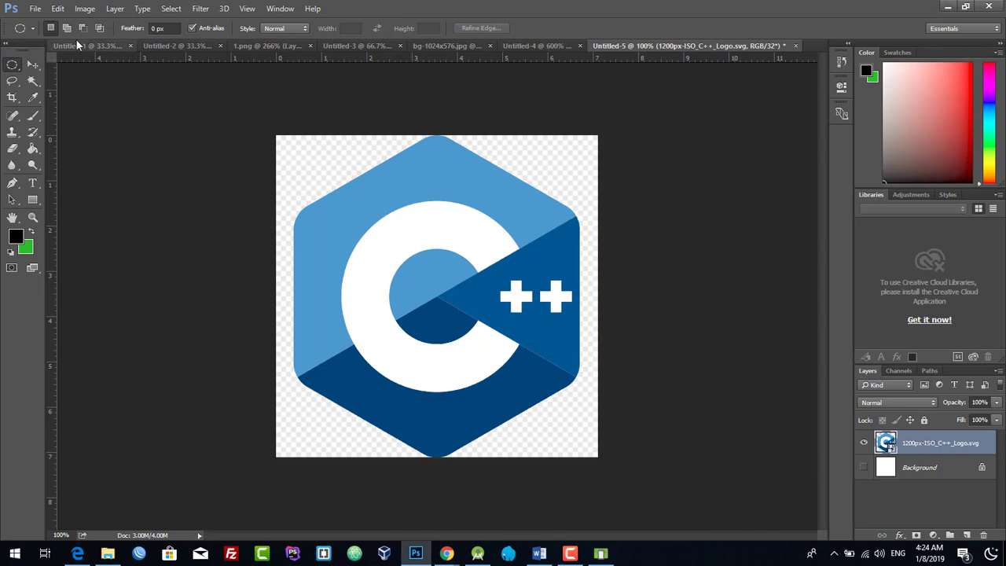
- Save the icon to the Desktop as PNG file 'aa'
left_click(36, 9)
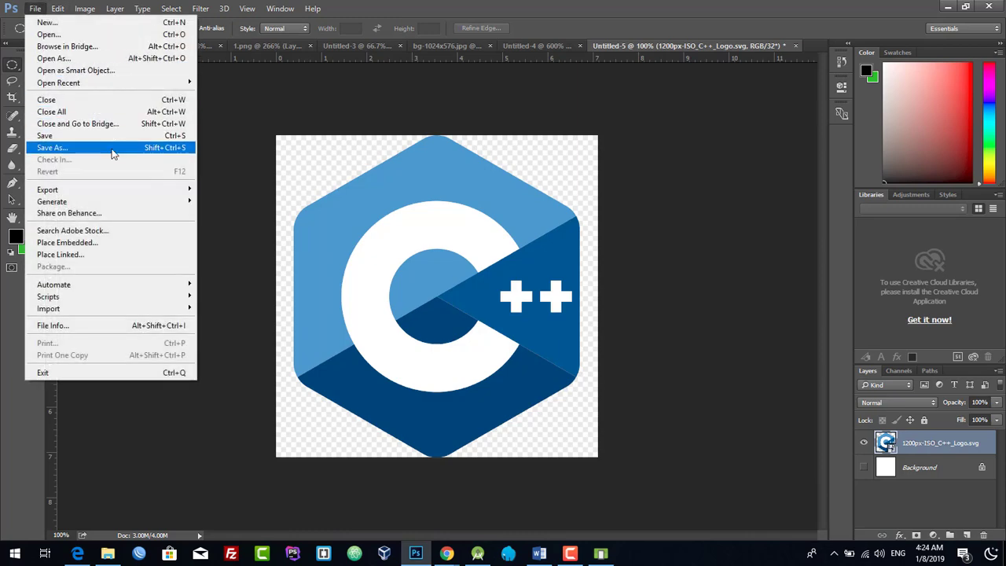
left_click(52, 147)
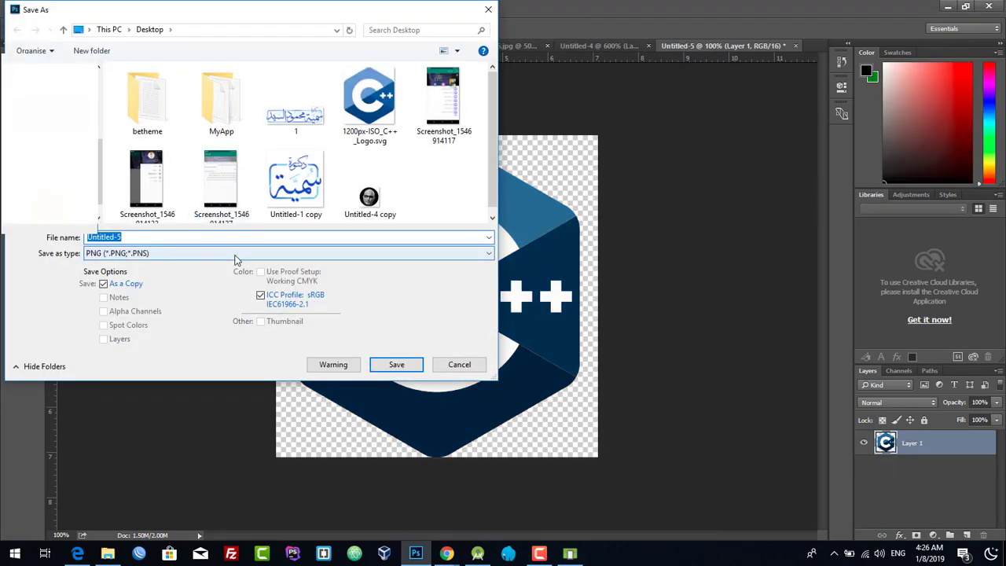
left_click(234, 253)
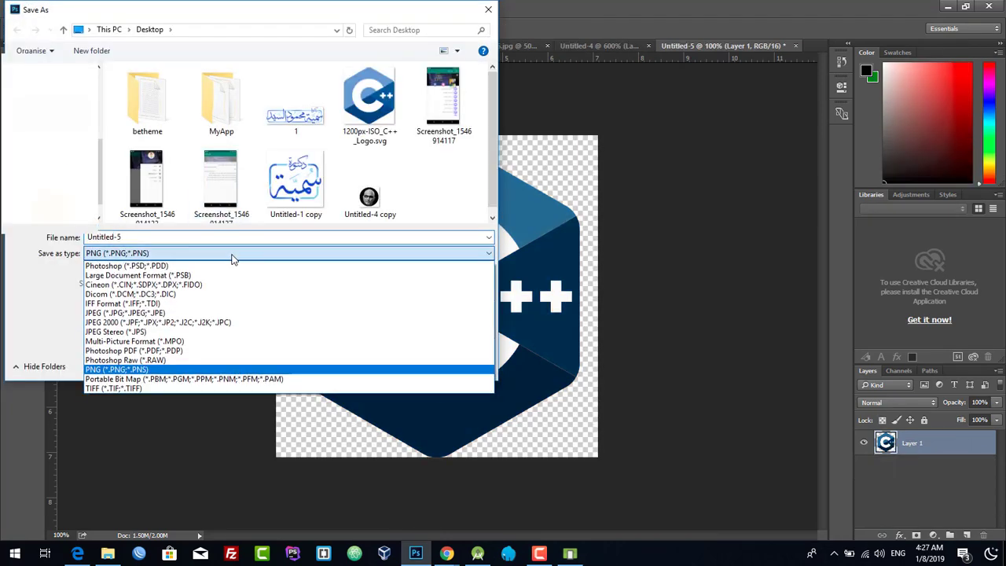
left_click(231, 253)
left_click(202, 236)
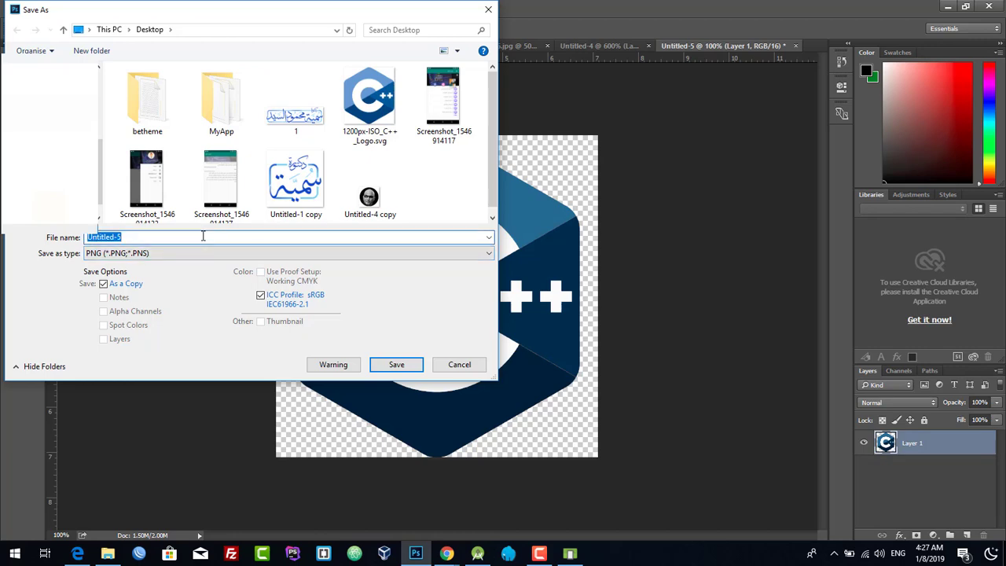
type("ab")
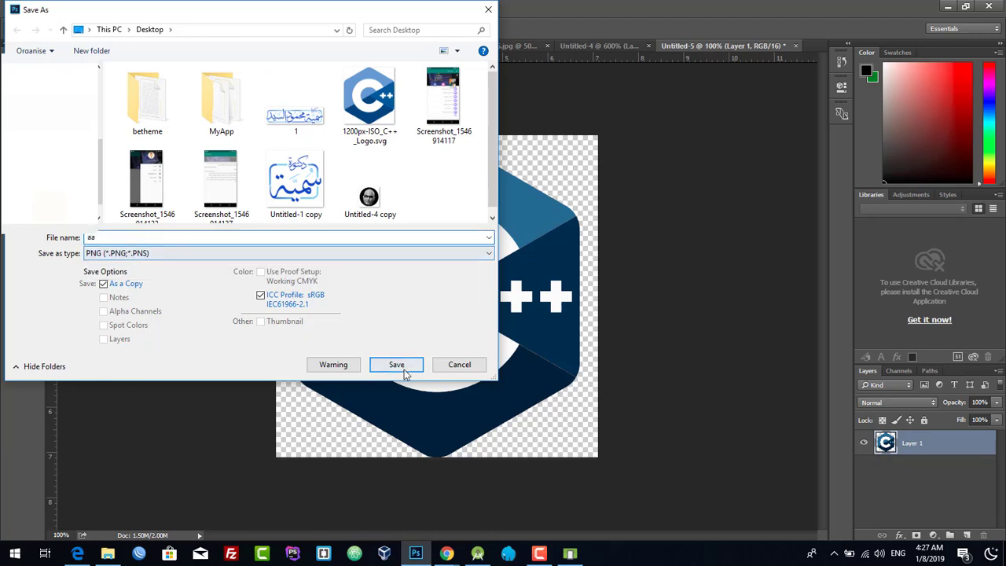
left_click(454, 359)
left_click(571, 171)
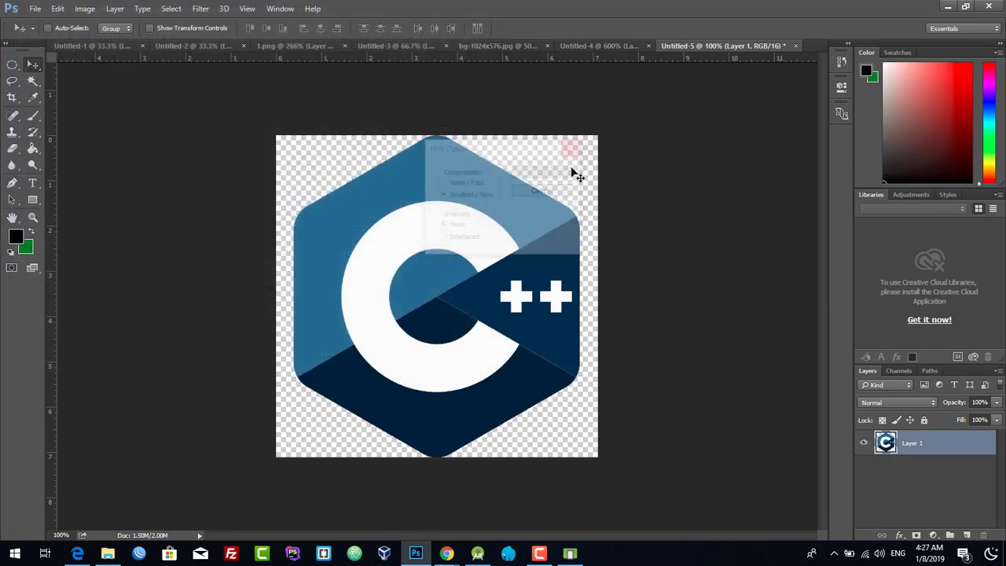
left_click(948, 7)
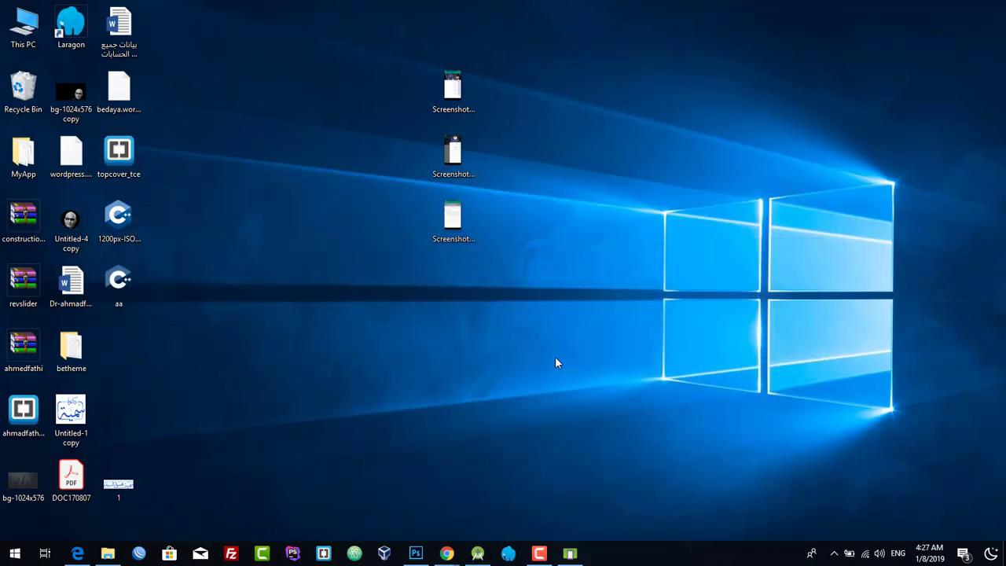
- Dock Chrome on the right half and drop the 'aa' PNG onto the Hi-res icon box
mouse_move(449, 550)
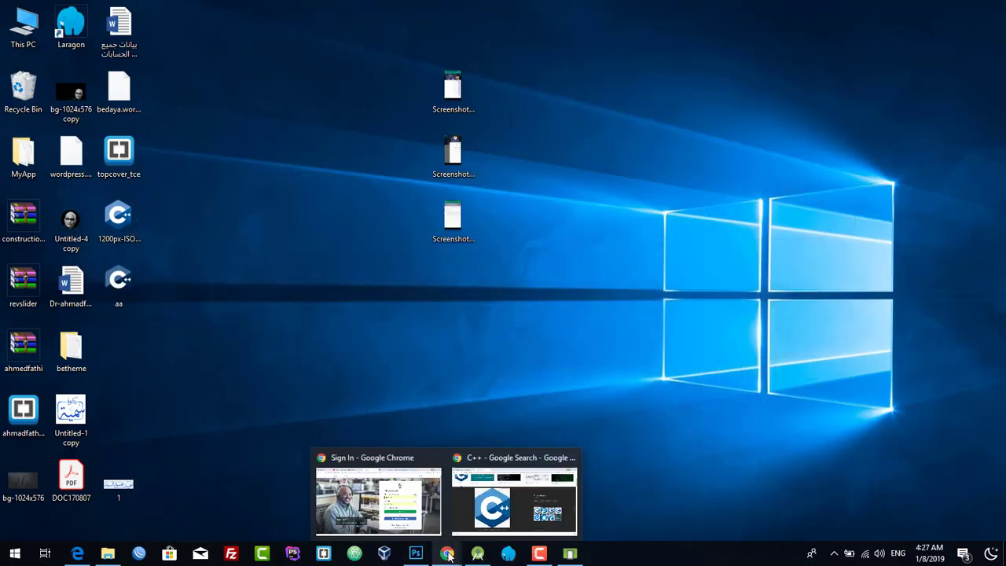
left_click(514, 511)
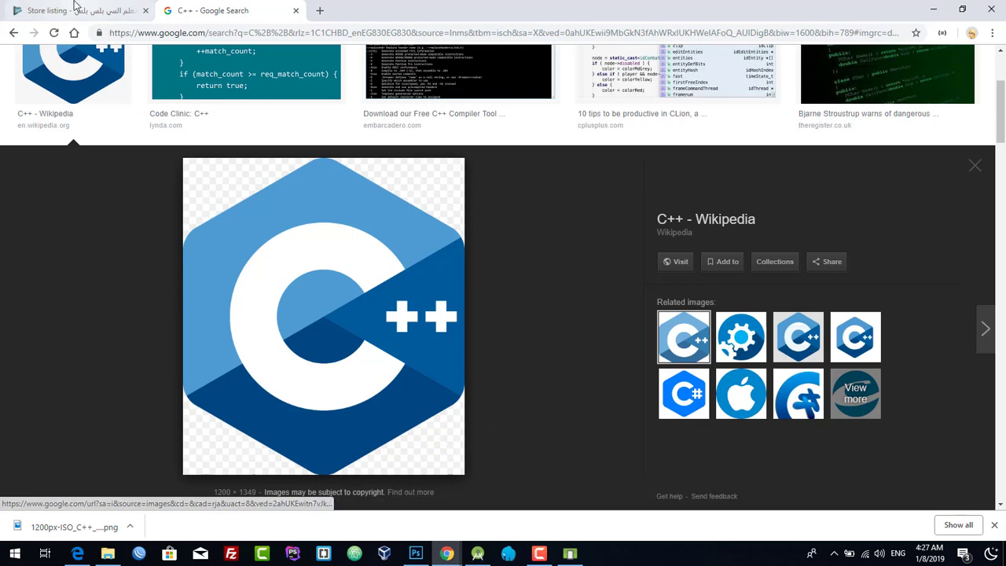
left_click(79, 11)
key("super+Right")
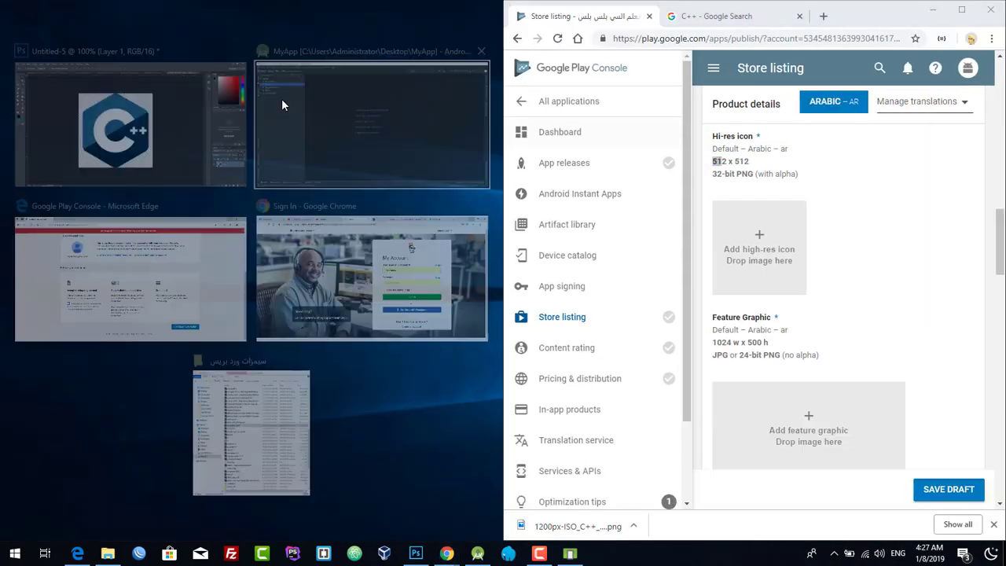
key("Escape")
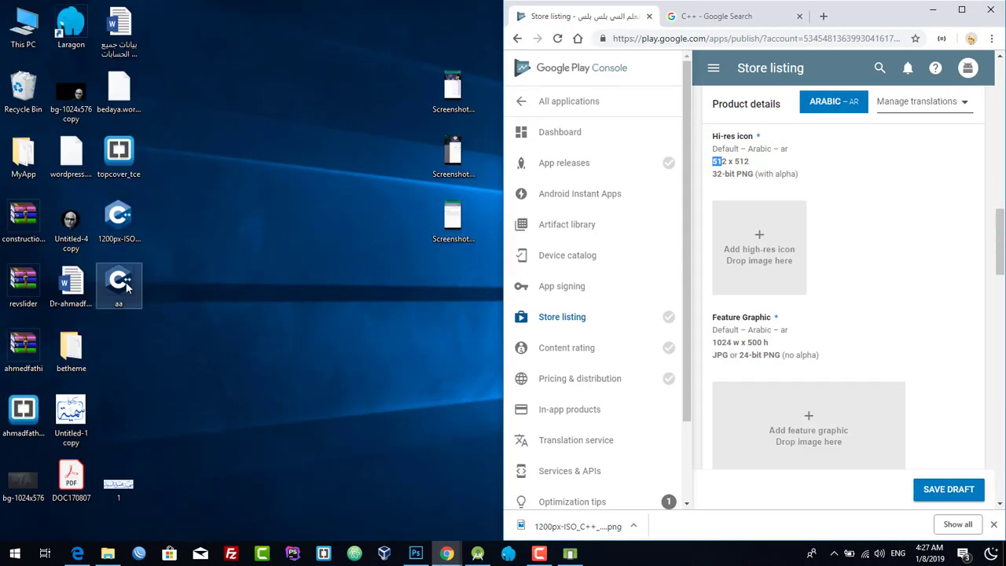
left_click_drag(119, 282, 770, 260)
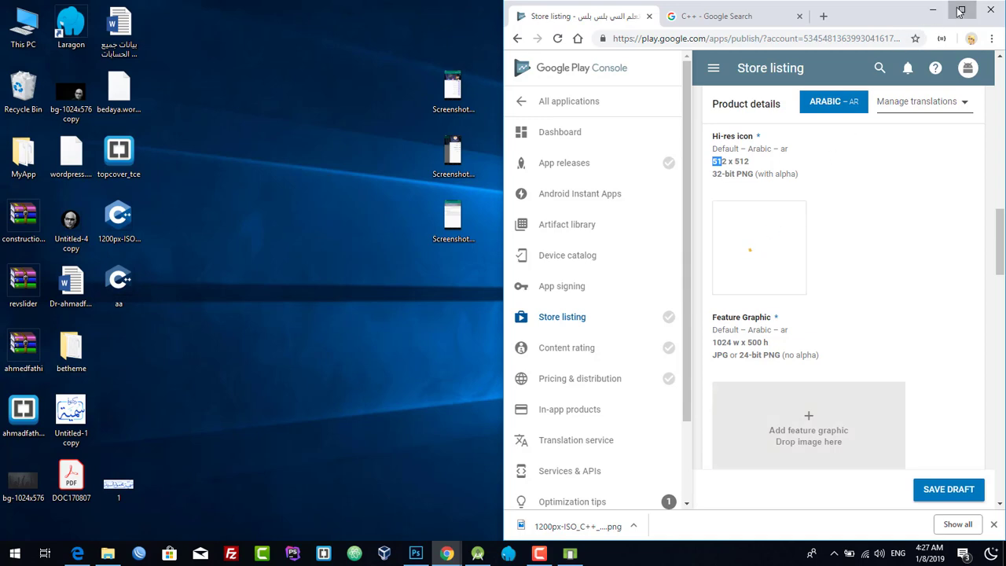
- Maximize the browser and select the feature graphic's 1024 w x 500 h size requirement
left_click(961, 11)
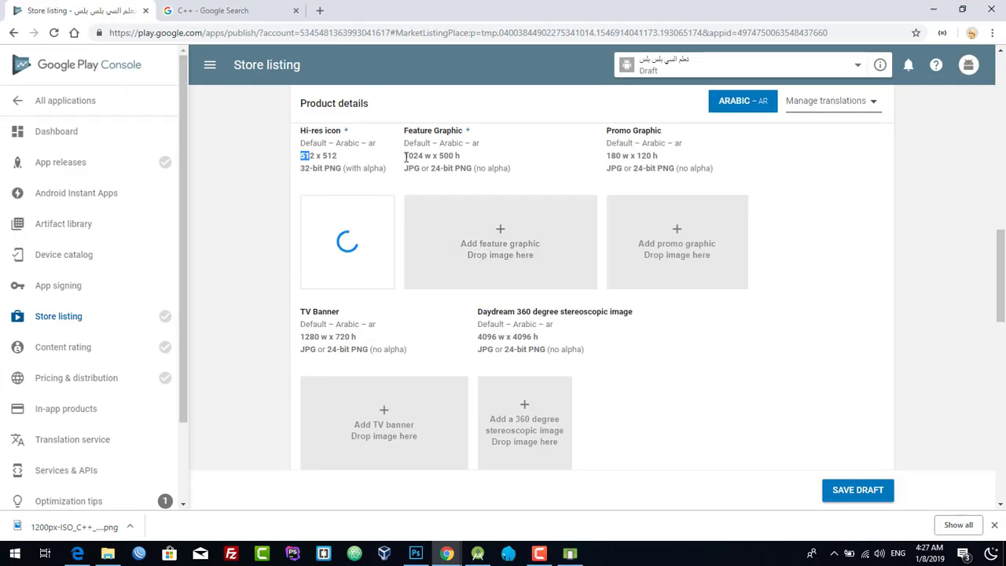
left_click_drag(404, 156, 455, 156)
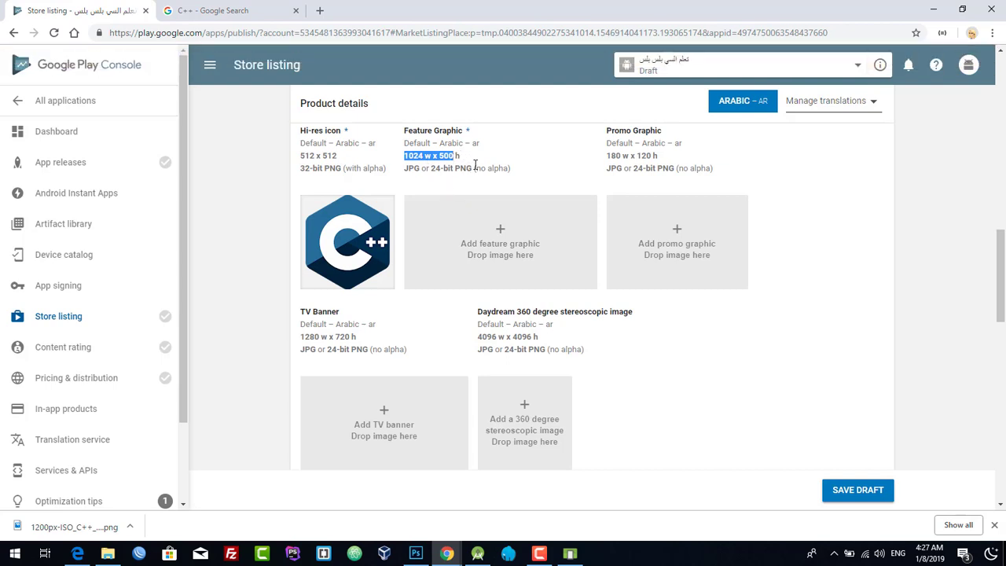
left_click(416, 553)
- Create a new 1024 x 500 pixel document with 16-bit colour depth
left_click(35, 8)
left_click(36, 23)
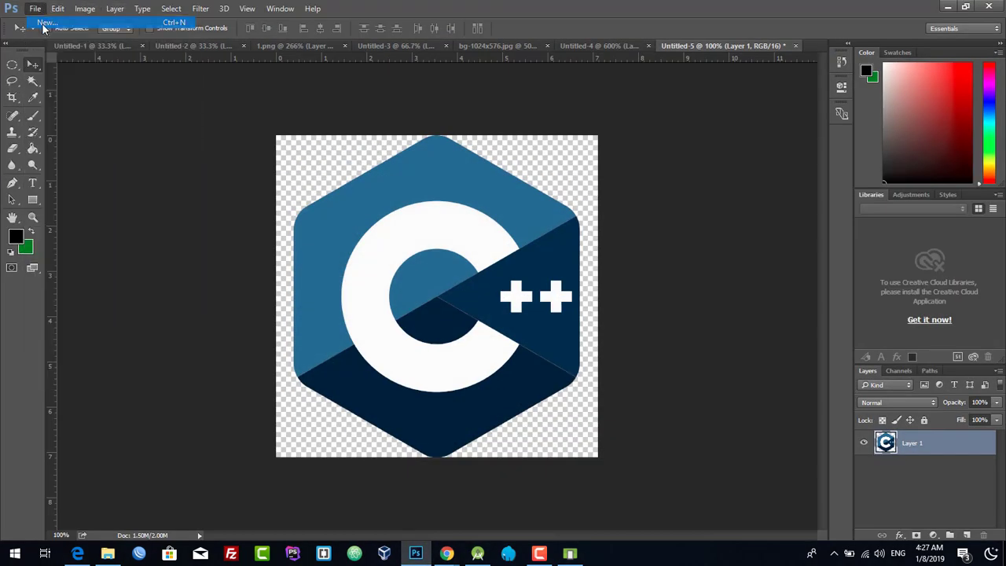
key("Tab")
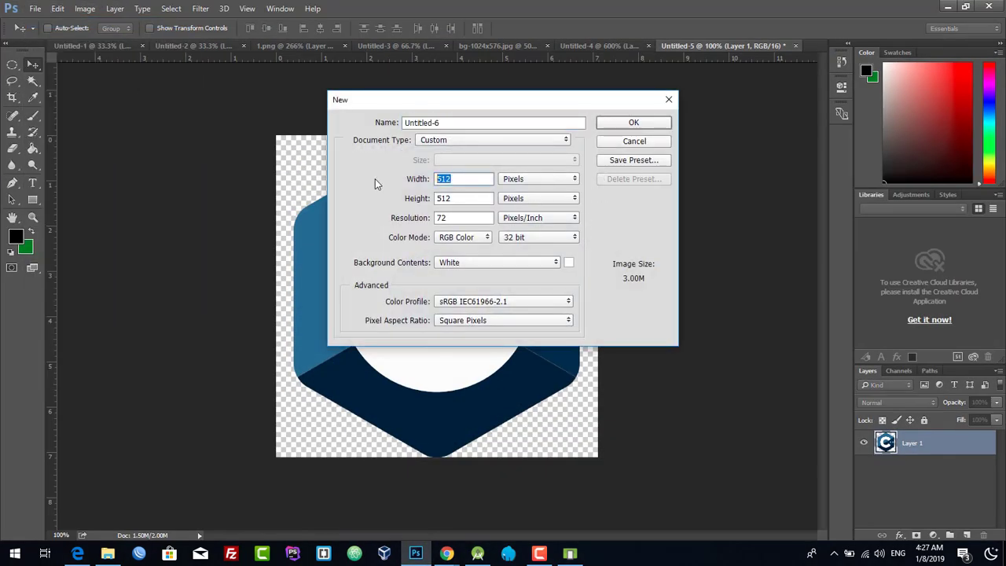
type("1024")
key("Tab")
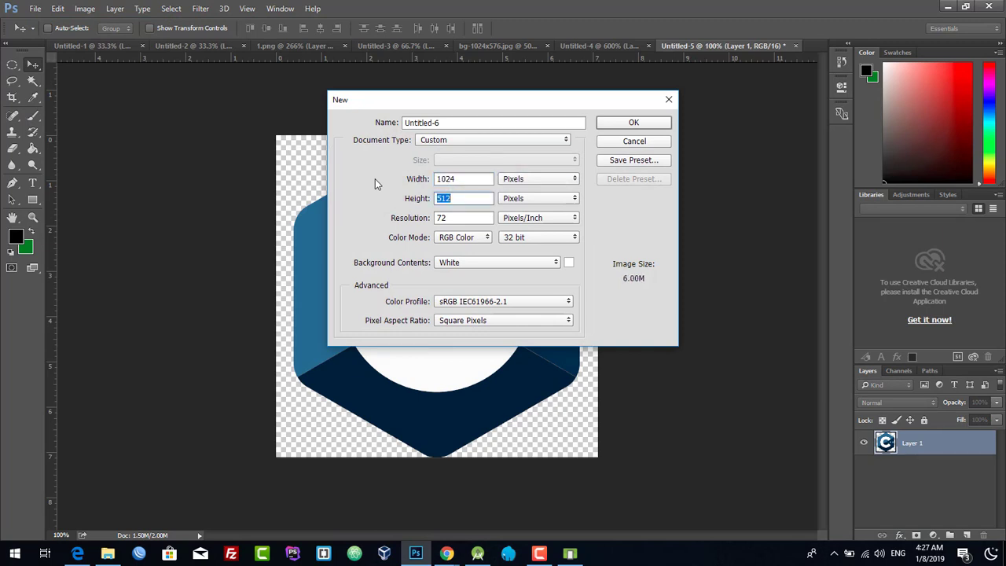
type("500")
left_click(528, 238)
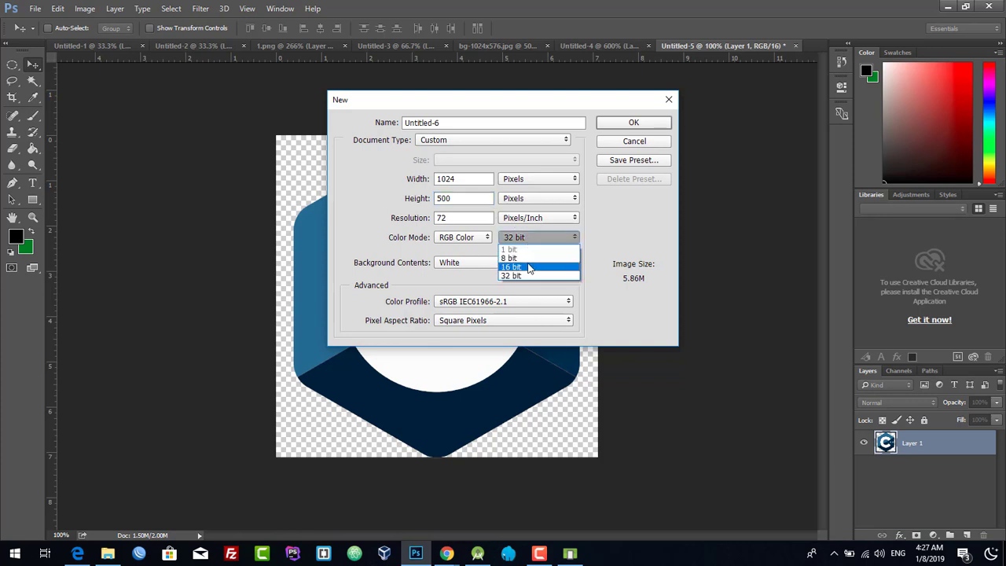
left_click(525, 267)
left_click(640, 125)
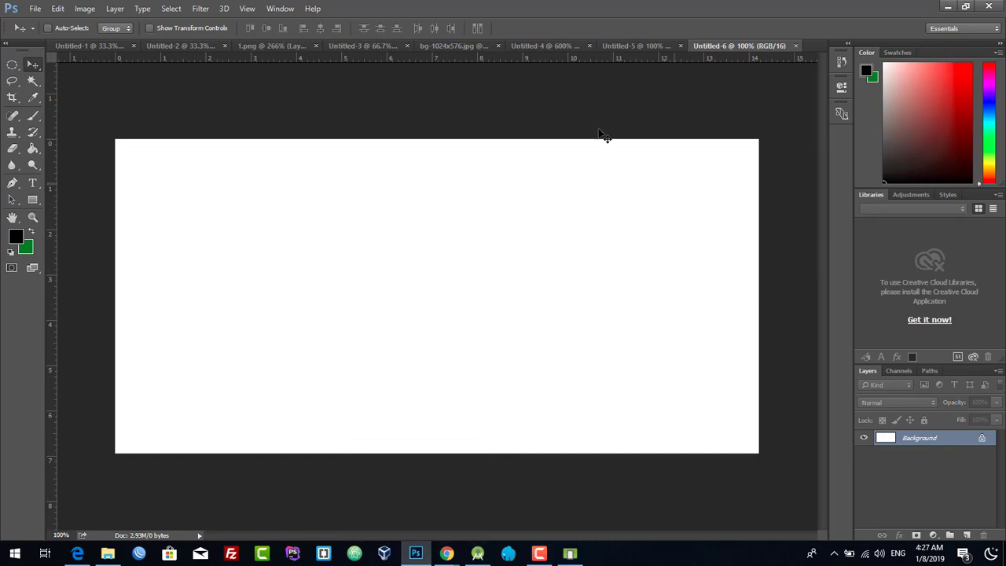
- Place the C++ logo on the canvas, scaled down and centred between the two screenshots
left_click(948, 7)
left_click(922, 11)
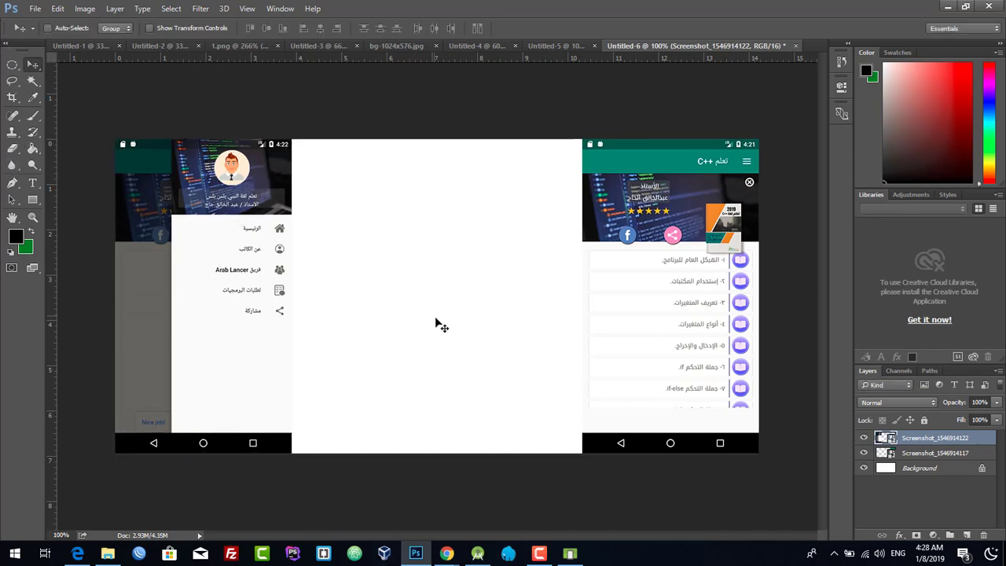
left_click(419, 554)
left_click_drag(118, 281, 444, 305)
left_click_drag(590, 144, 530, 175)
left_click_drag(413, 269, 433, 235)
key("Return")
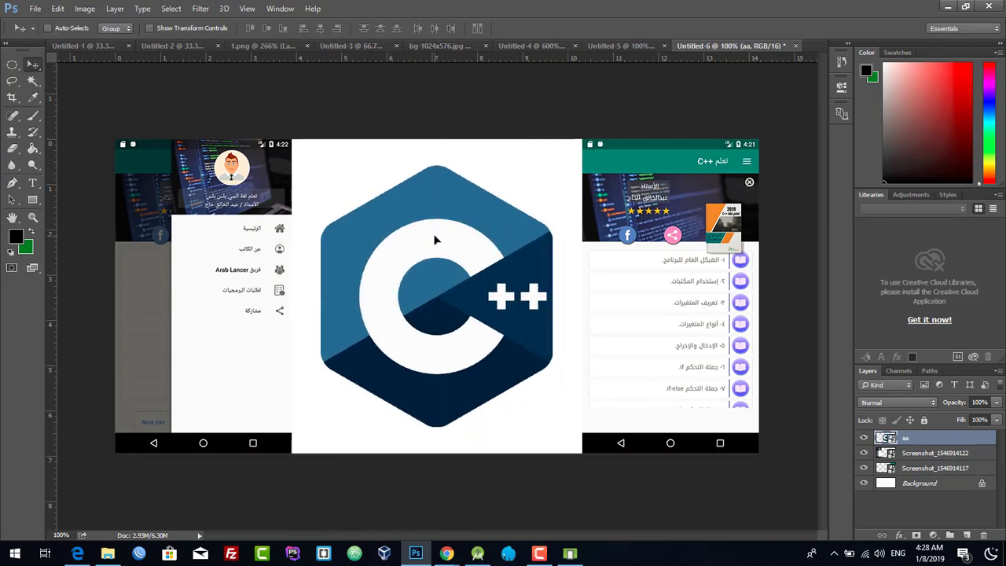
- Save the feature graphic to the Desktop as PNG file 'aaaa'
left_click(34, 8)
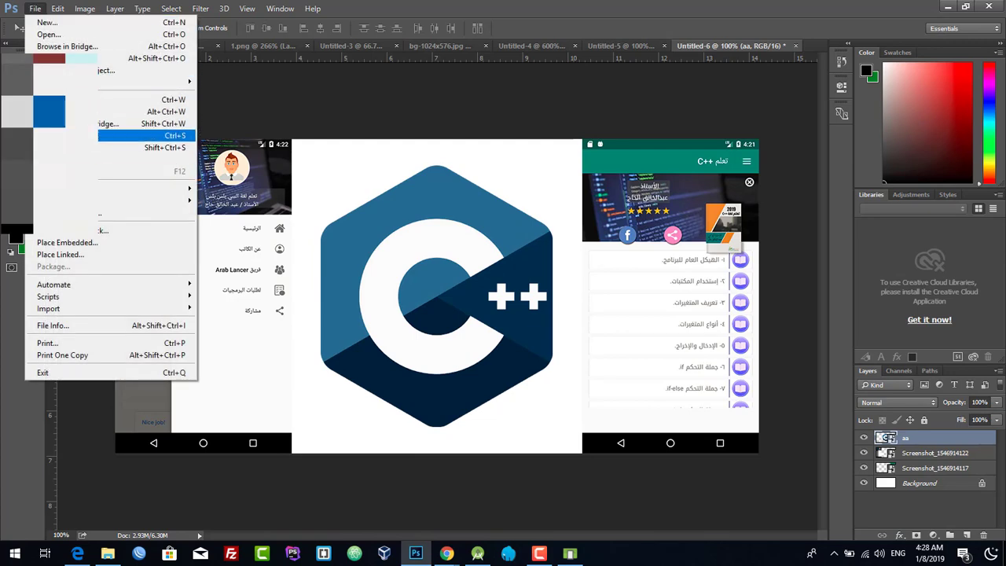
left_click(78, 147)
left_click(362, 254)
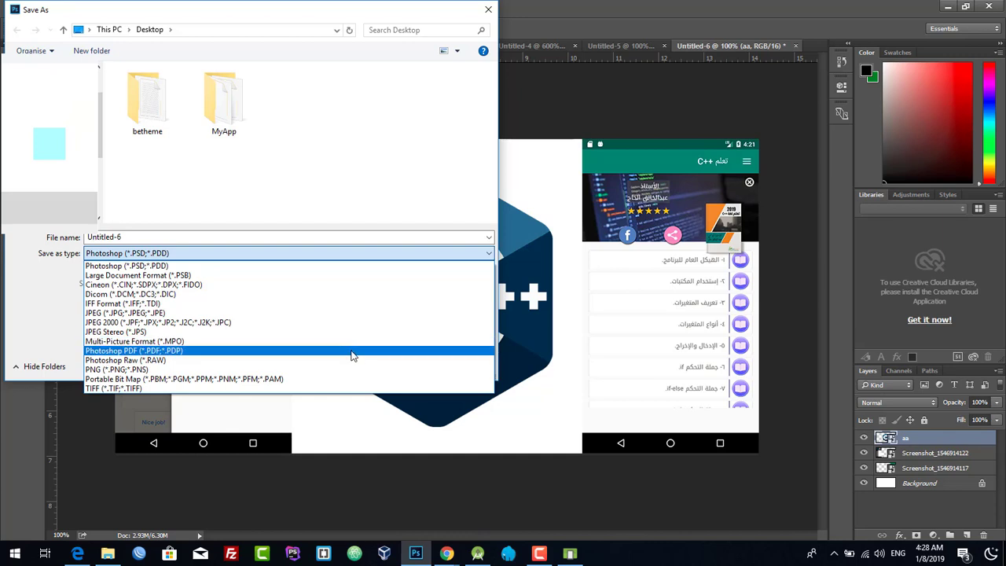
left_click(359, 369)
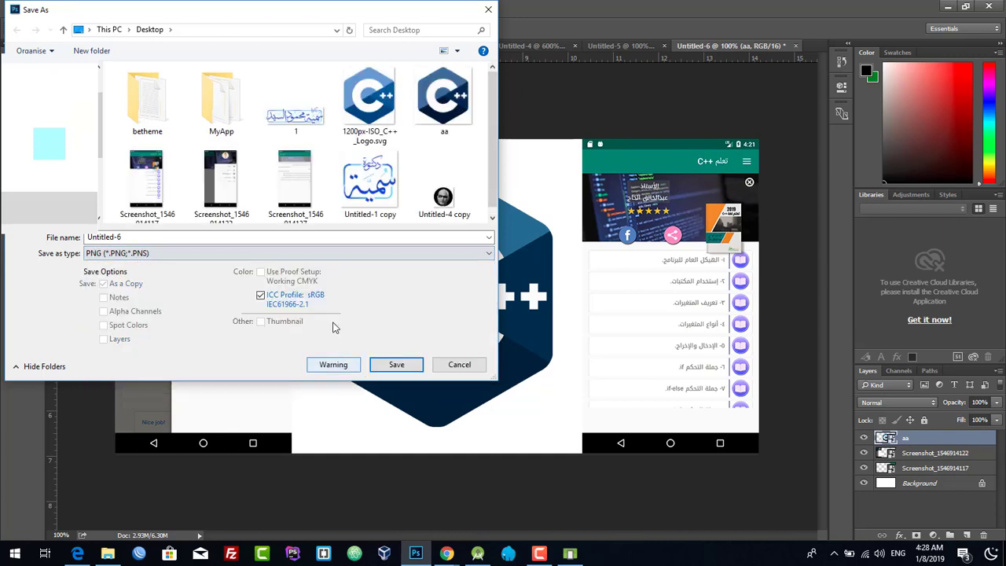
left_click(242, 237)
type("new")
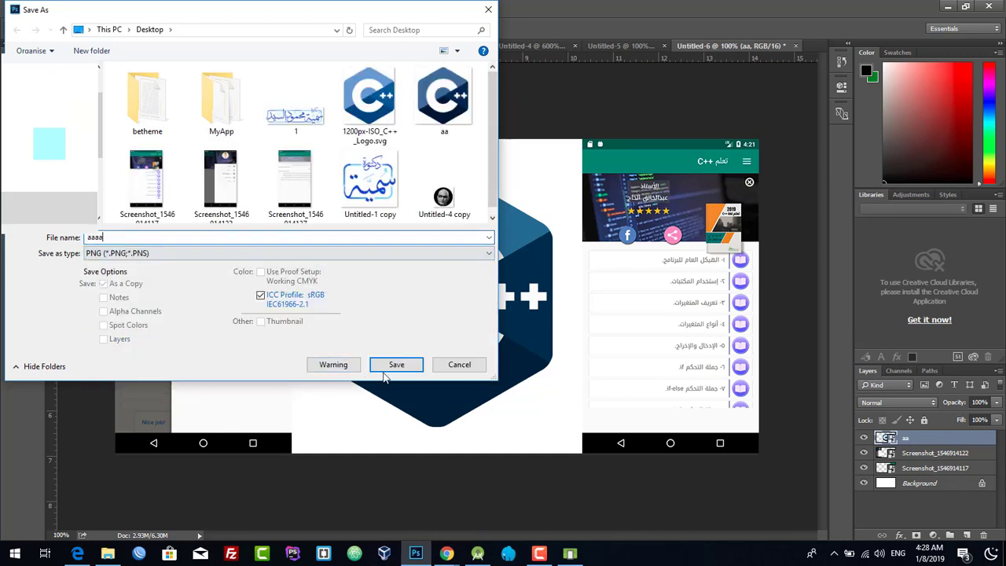
left_click(394, 365)
left_click(518, 173)
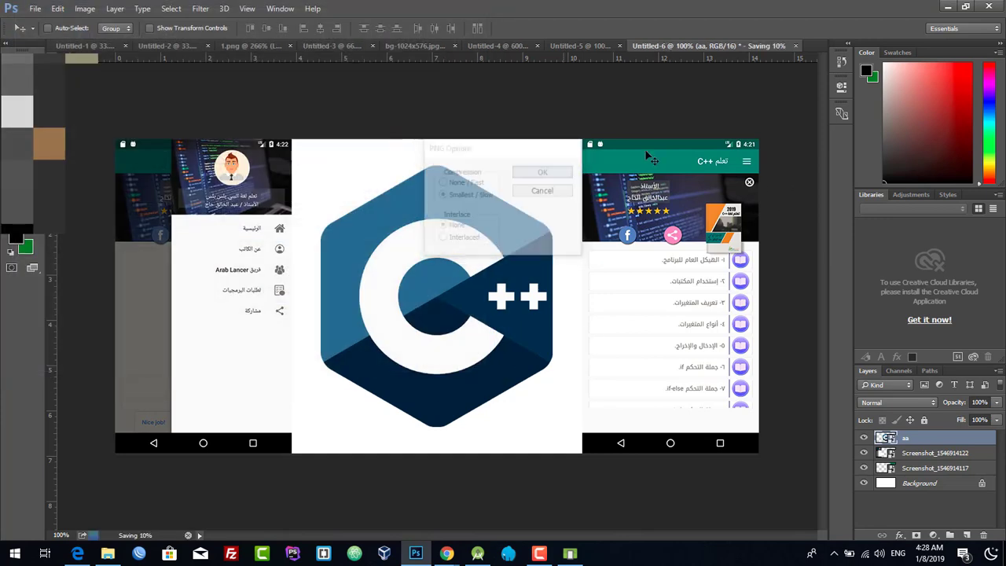
left_click(948, 6)
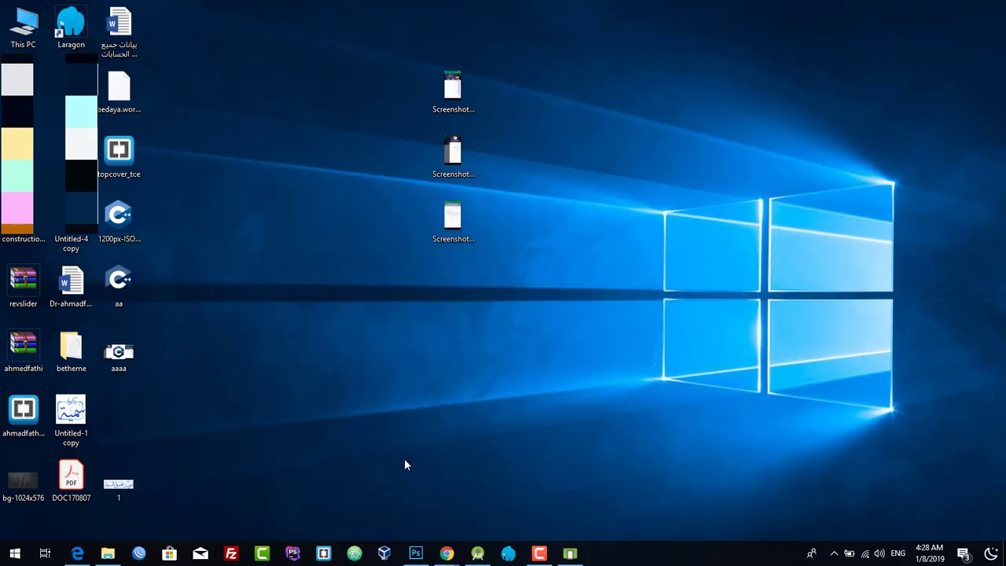
- Dock Chrome right and drop the desktop's 'aaaa' PNG into the Feature Graphic slot
mouse_move(447, 553)
left_click(492, 498)
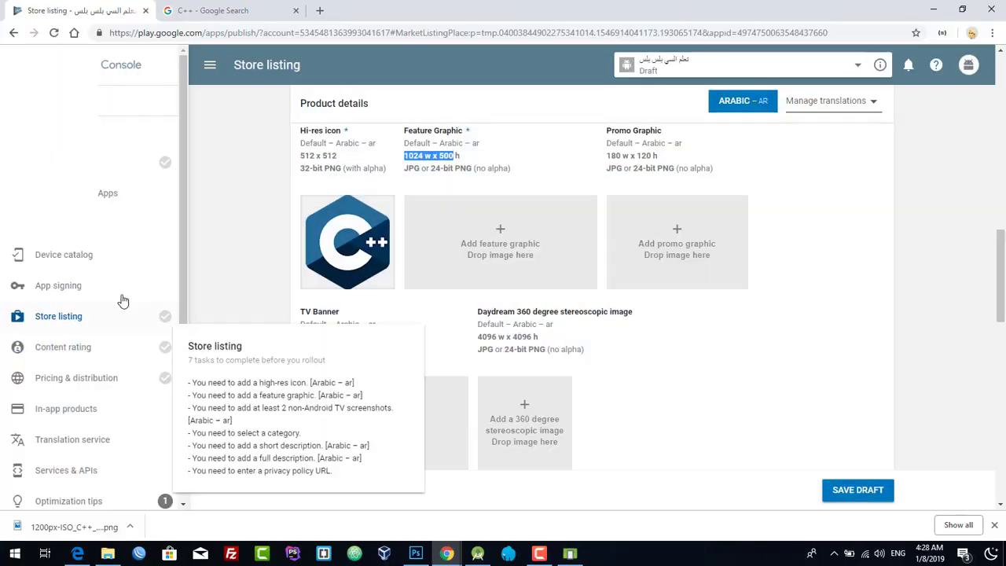
key("super+Right")
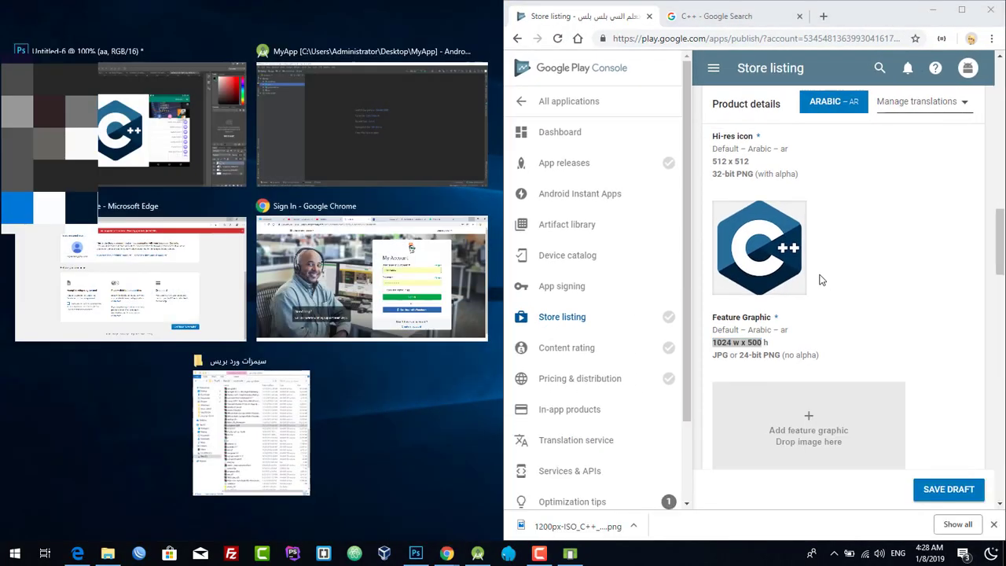
left_click(875, 283)
scroll(869, 298, "down", 2)
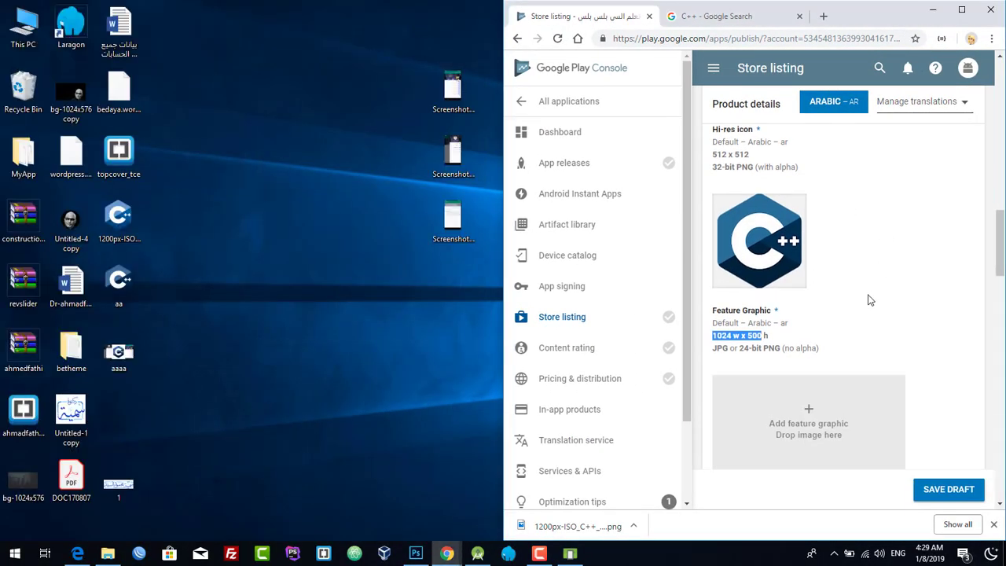
left_click(118, 284)
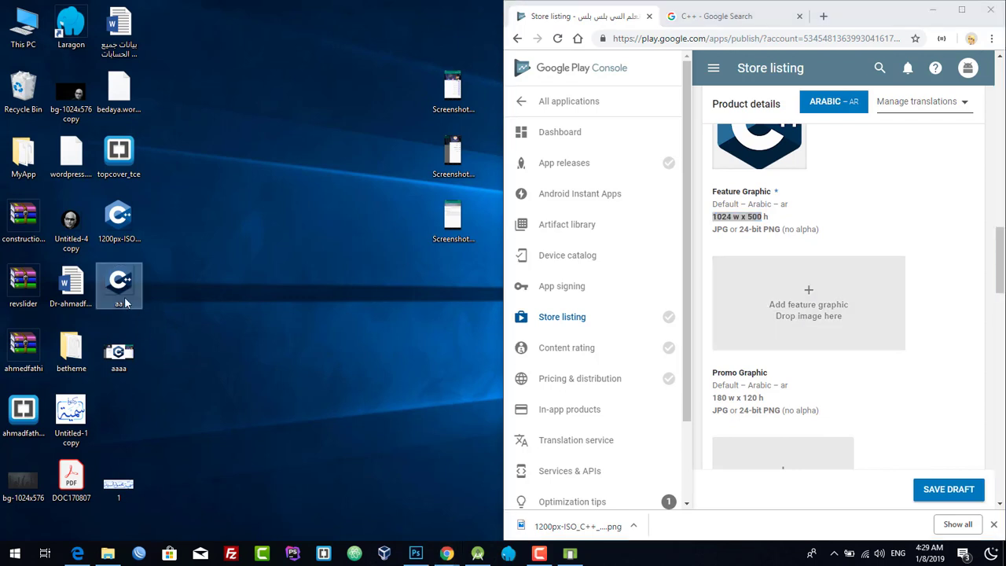
left_click(116, 354)
left_click_drag(115, 360, 797, 301)
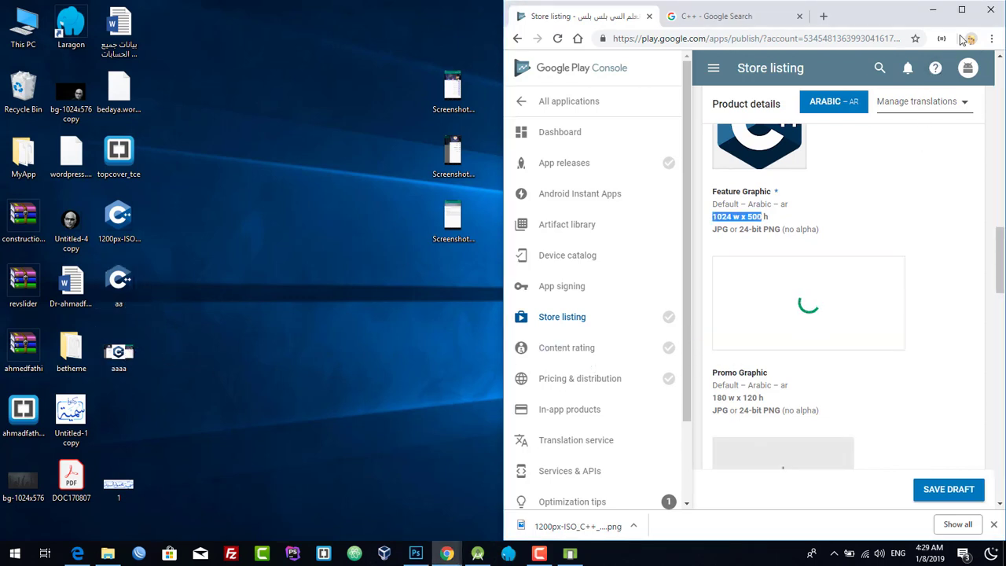
left_click(961, 9)
scroll(515, 297, "down", 3)
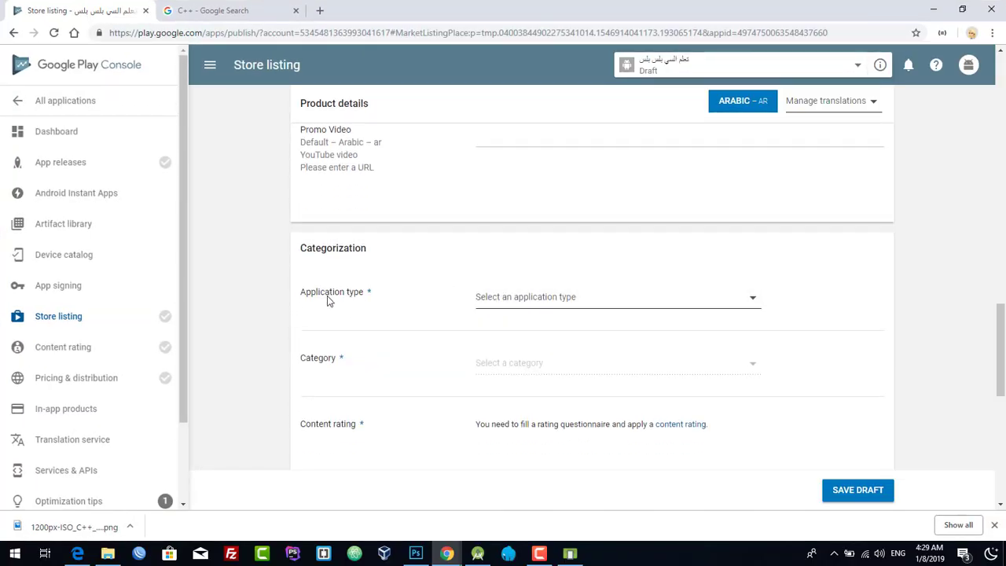
- Choose Applications as the app type and Education as the category
left_click(512, 300)
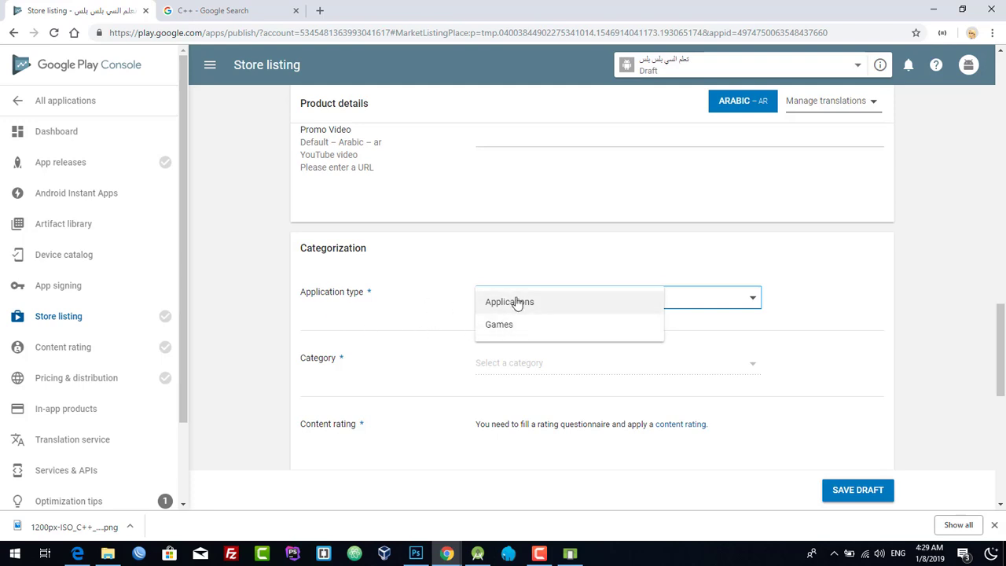
left_click(517, 304)
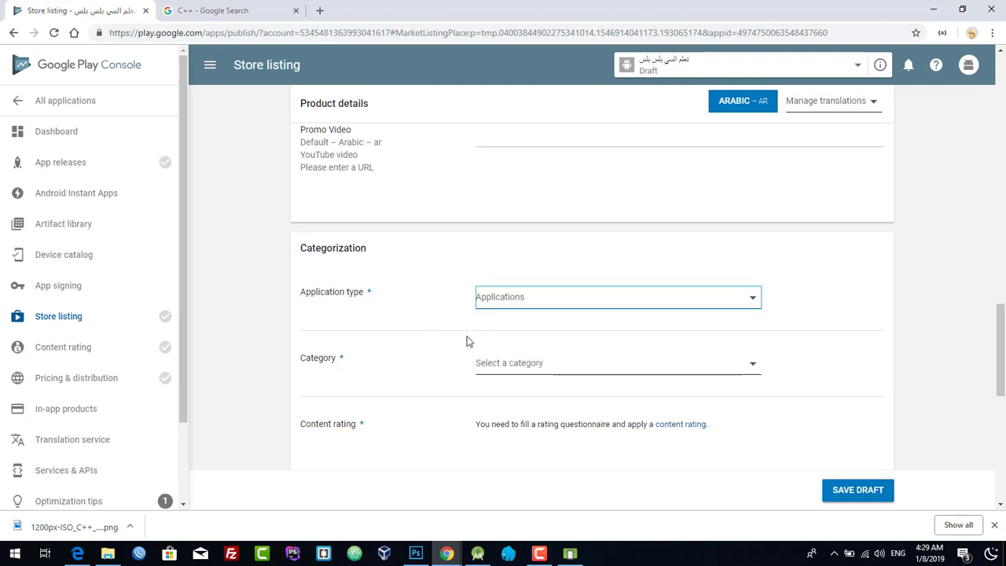
scroll(468, 341, "down", 1)
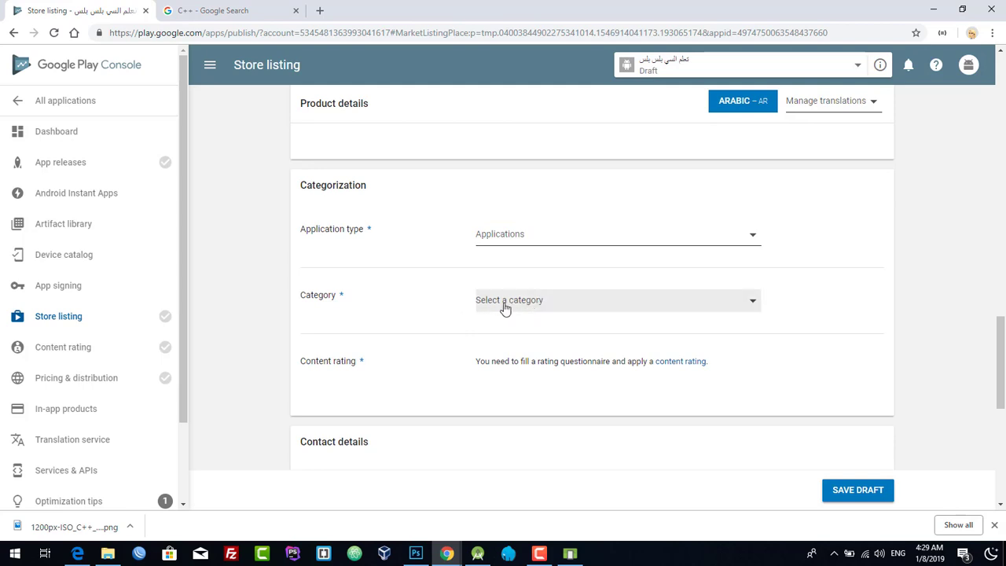
left_click(506, 307)
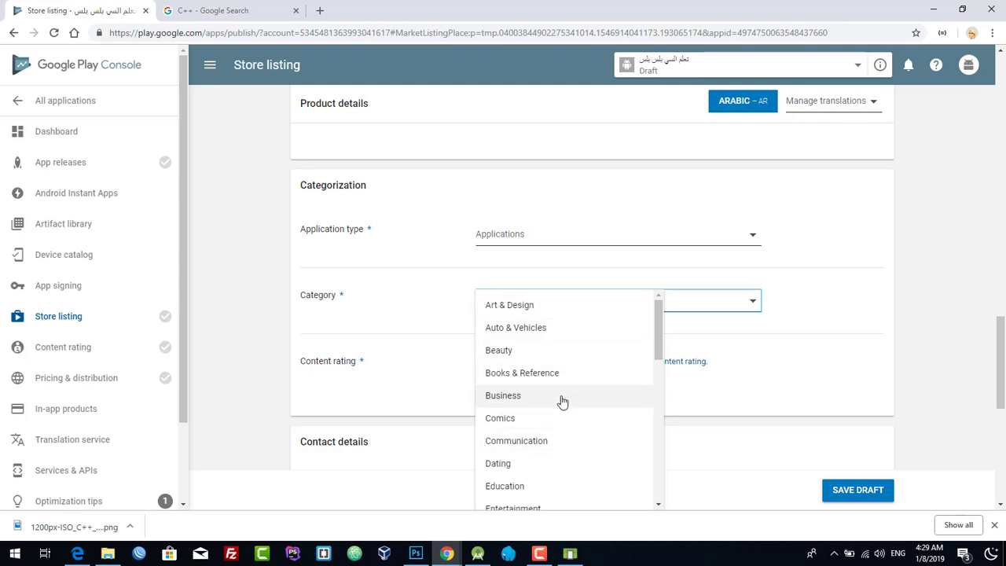
left_click(539, 487)
scroll(805, 374, "down", 3)
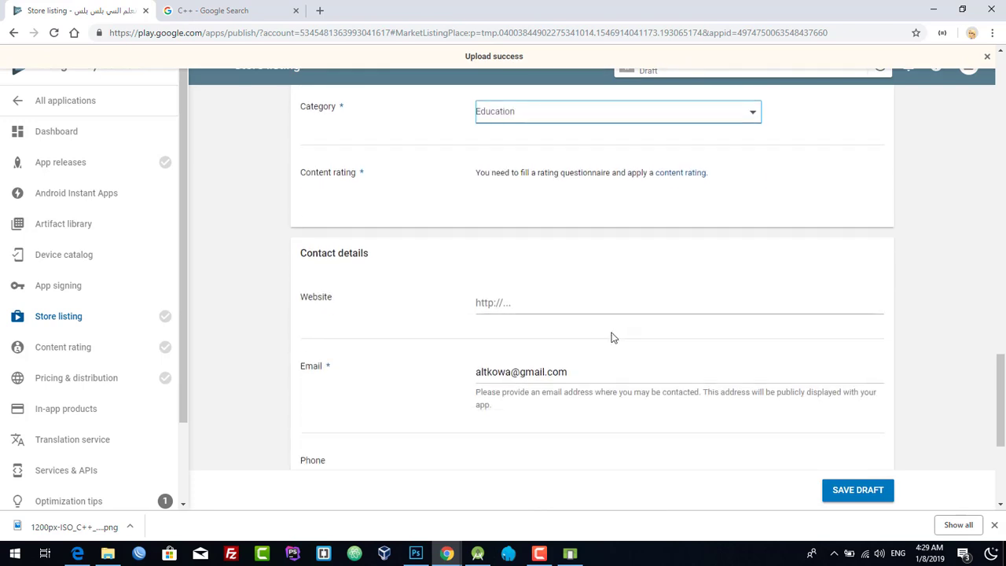
scroll(613, 337, "down", 2)
left_click(508, 182)
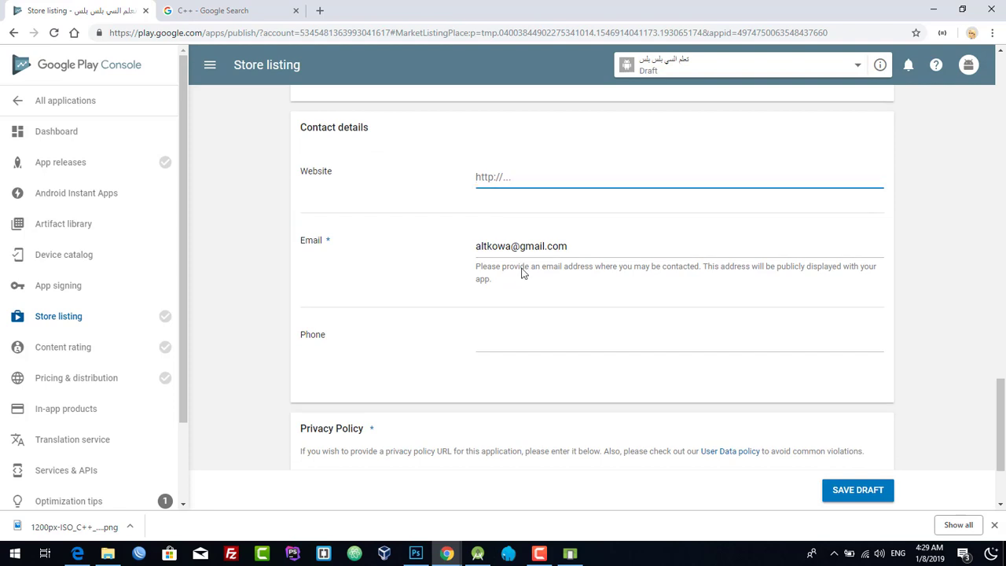
- Fill in the contact e-mail and leave the phone number field empty
left_click(568, 246)
scroll(506, 273, "down", 2)
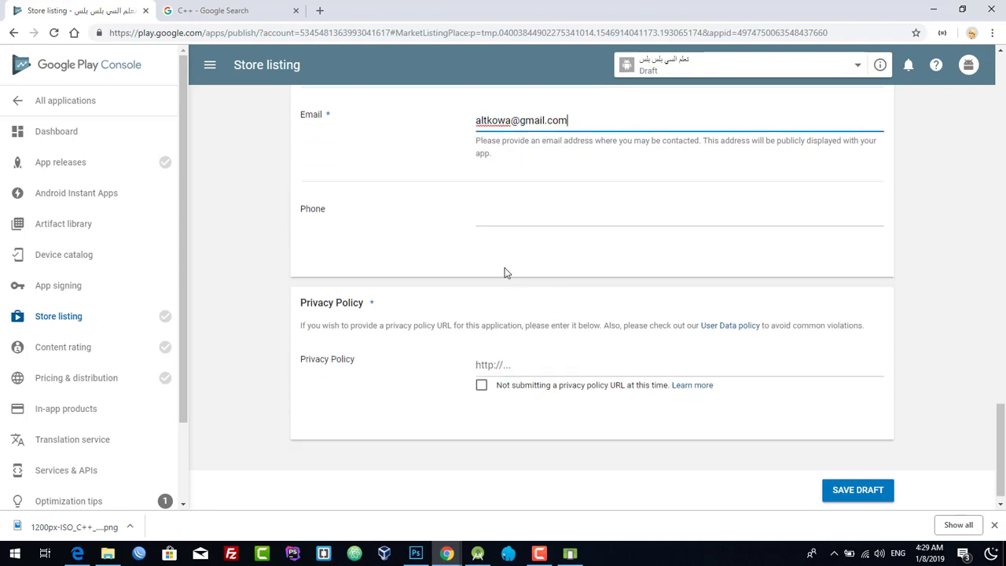
left_click(521, 208)
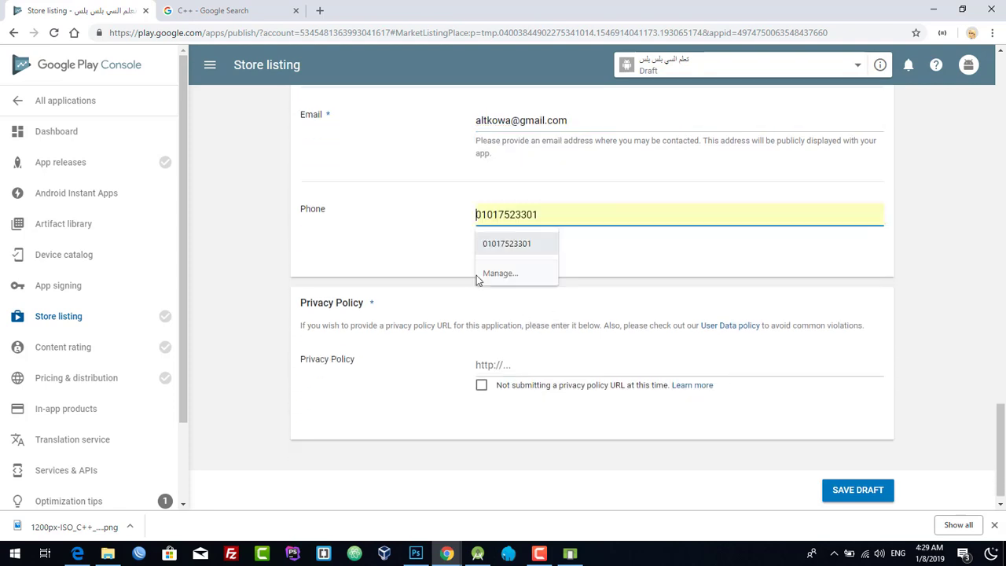
left_click(391, 243)
left_click(525, 210)
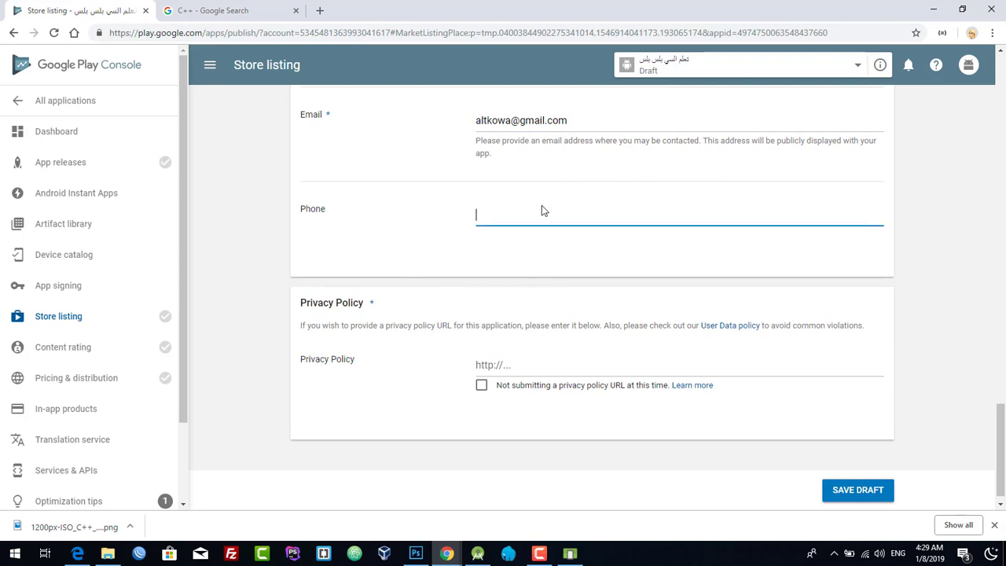
scroll(440, 364, "down", 1)
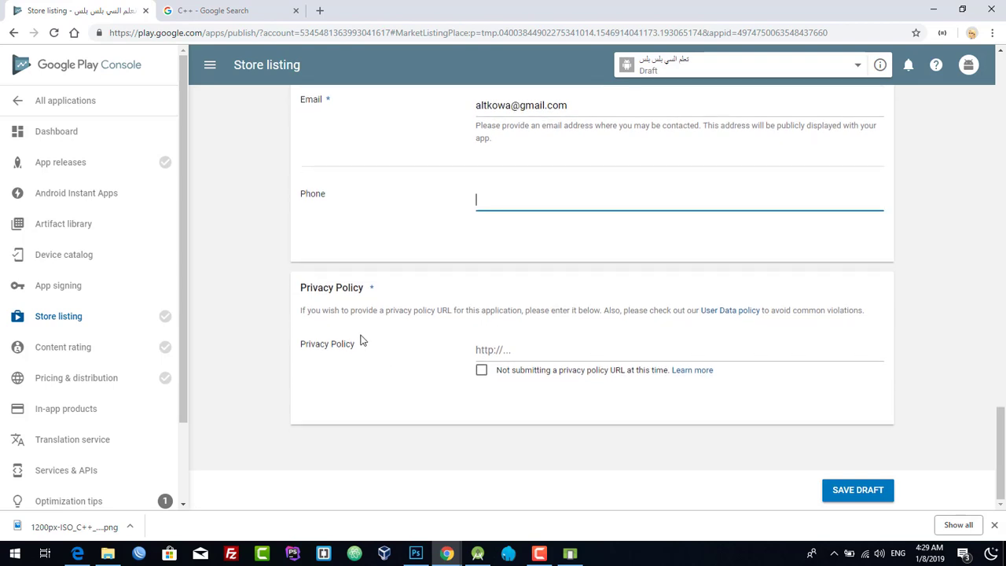
left_click(362, 288)
- Focus the Privacy Policy URL field and open a new blank browser tab
triple_click(301, 287)
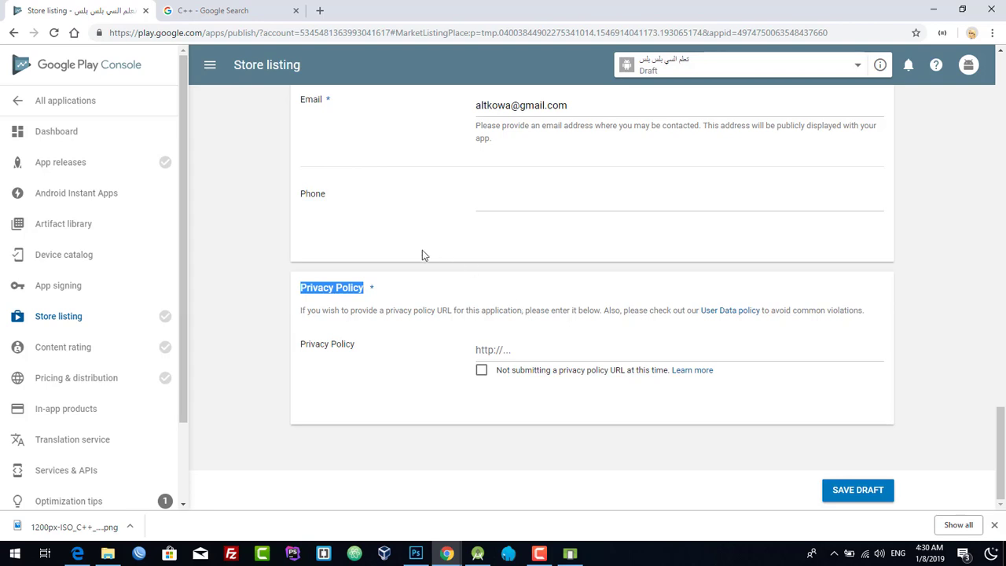
left_click(518, 358)
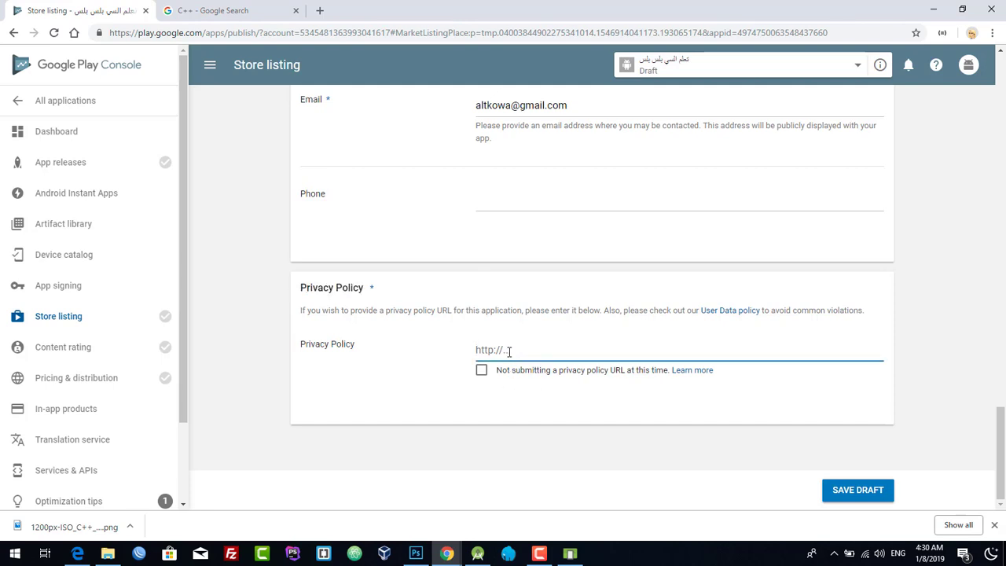
left_click(320, 10)
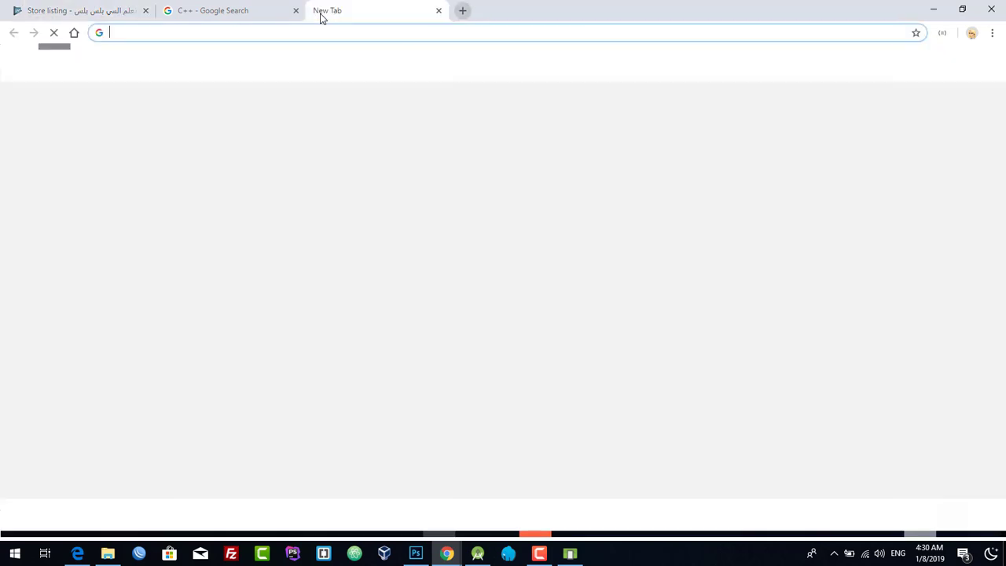
- Open the FreePrivacyPolicy.com result for 'privacy policy generator' in a new tab and start its generator
left_click(87, 10)
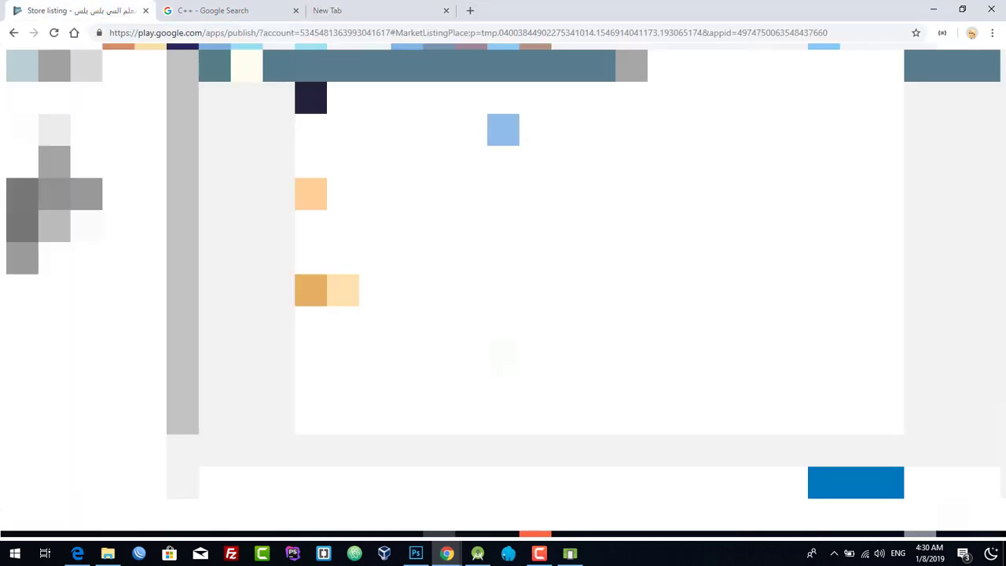
left_click(327, 10)
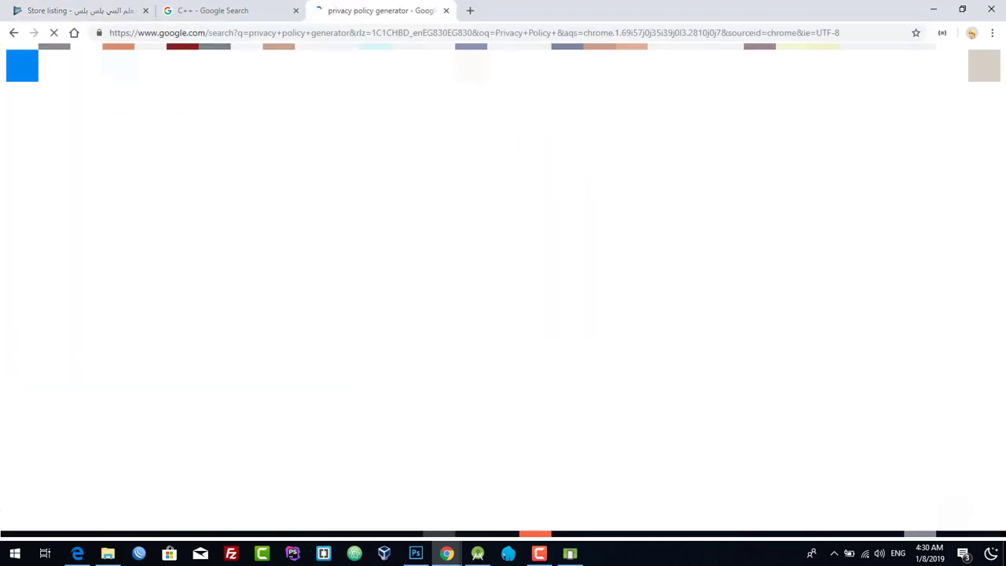
left_click(247, 71)
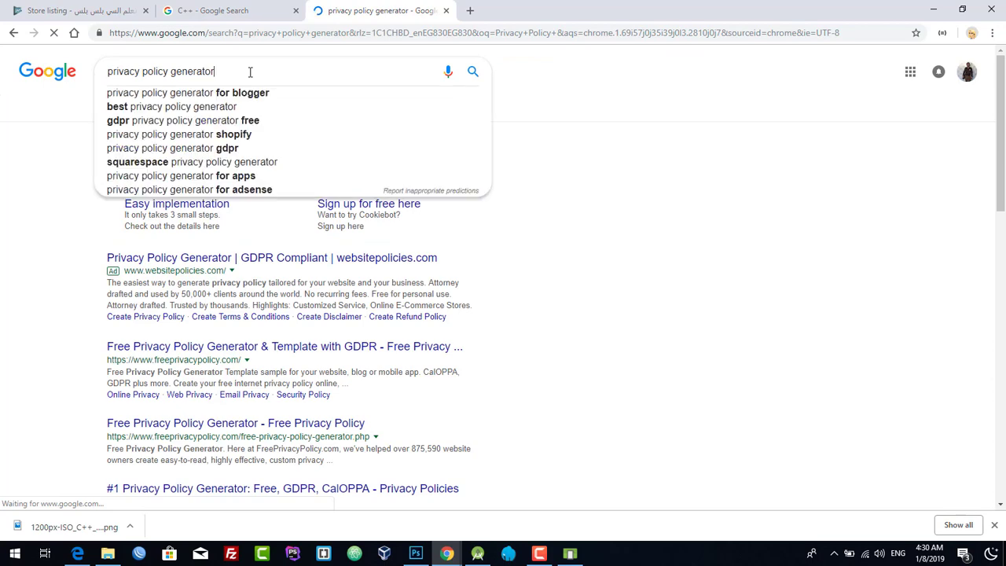
left_click(67, 161)
scroll(72, 181, "down", 2)
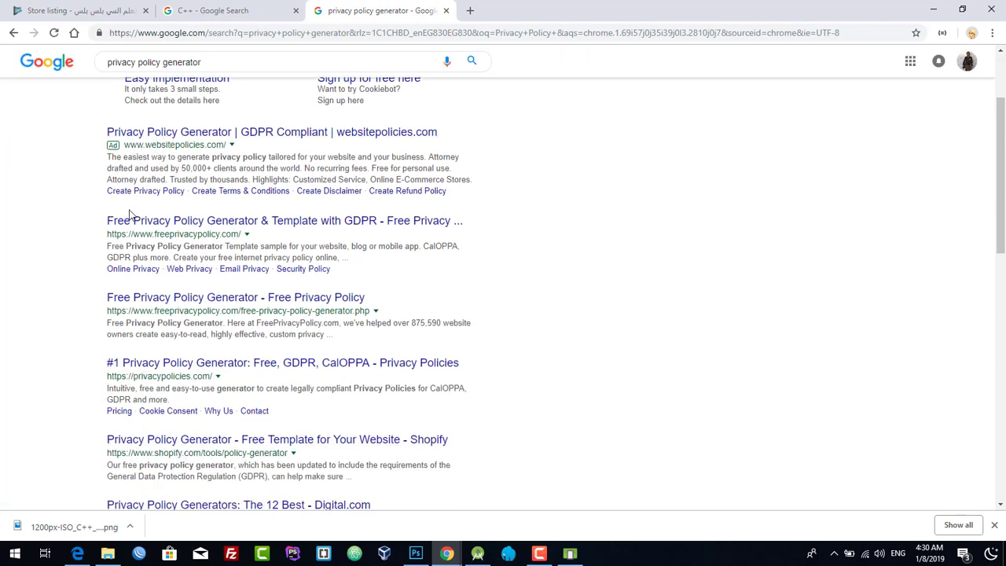
right_click(235, 161)
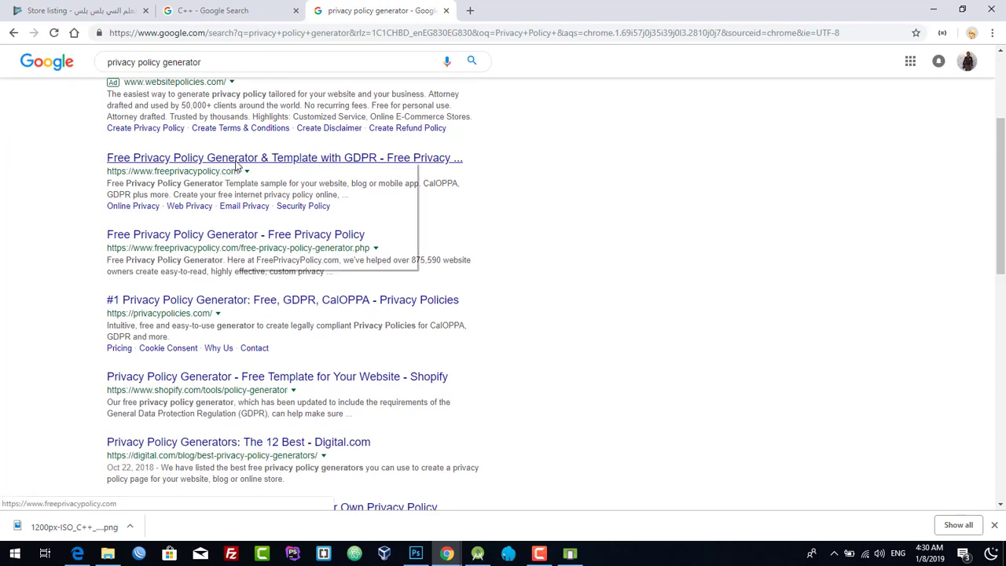
left_click(284, 171)
left_click(527, 11)
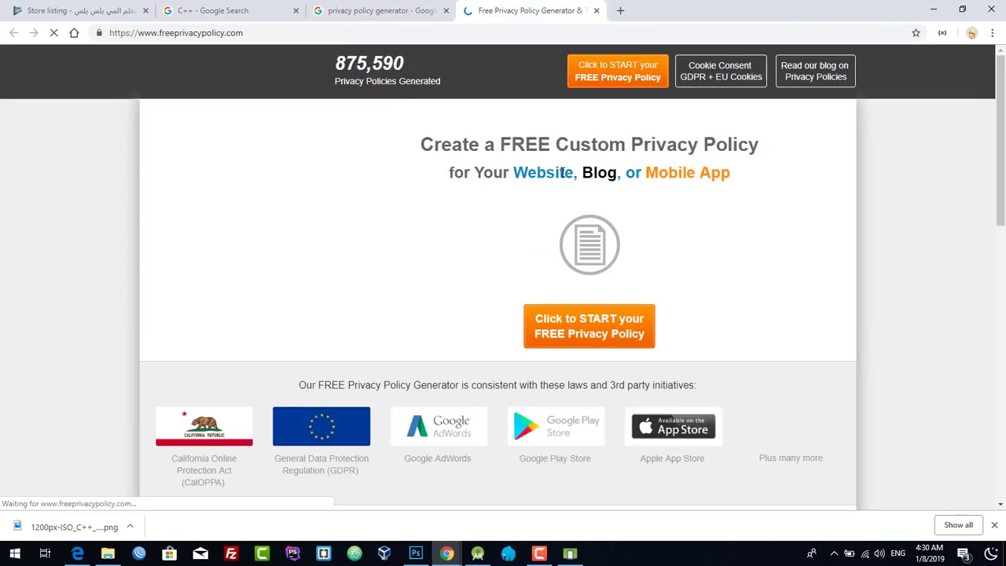
scroll(478, 232, "down", 8)
left_click(635, 285)
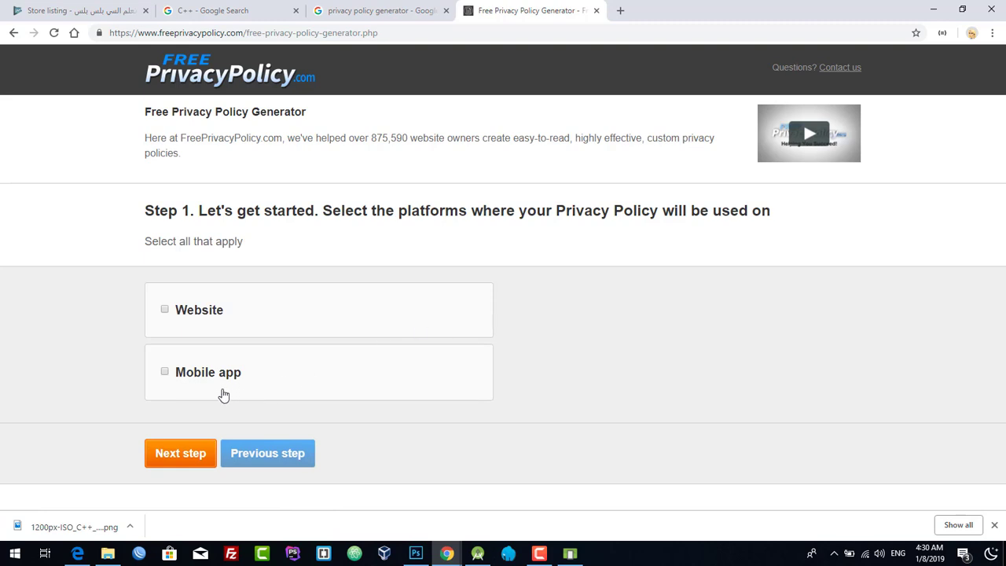
- Set up the policy for a Mobile app run by an individual based in Egypt
left_click(196, 382)
left_click(183, 455)
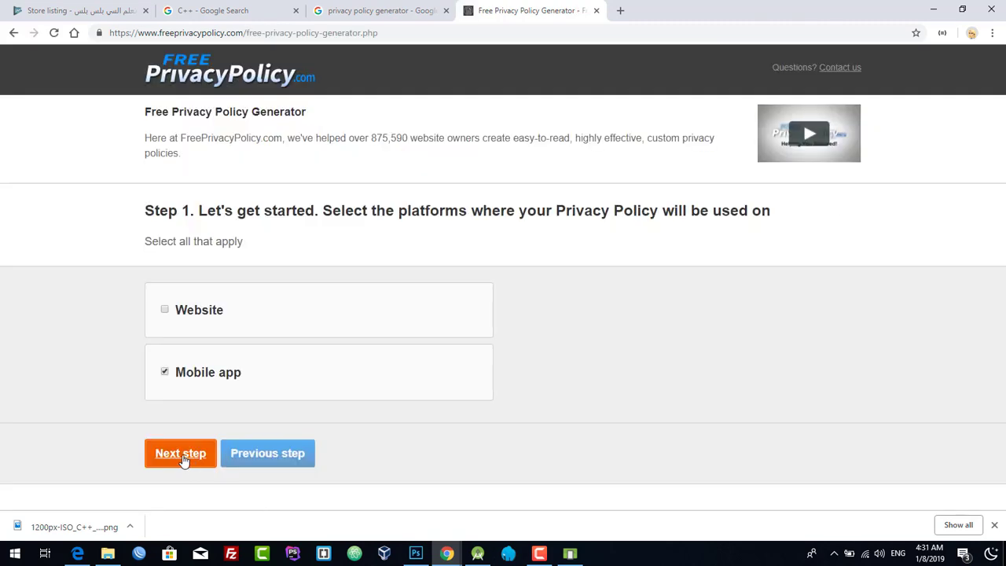
left_click(182, 455)
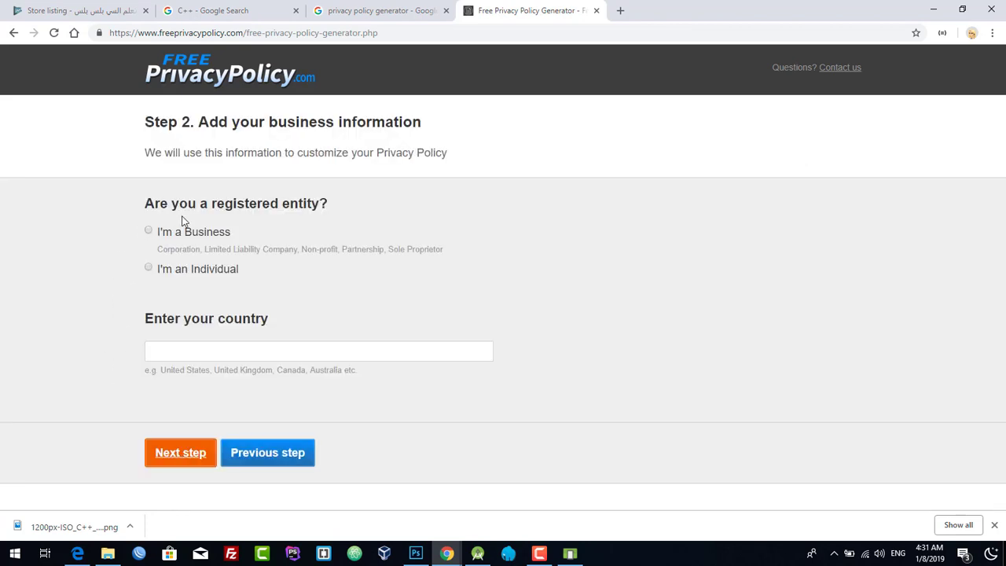
left_click(186, 274)
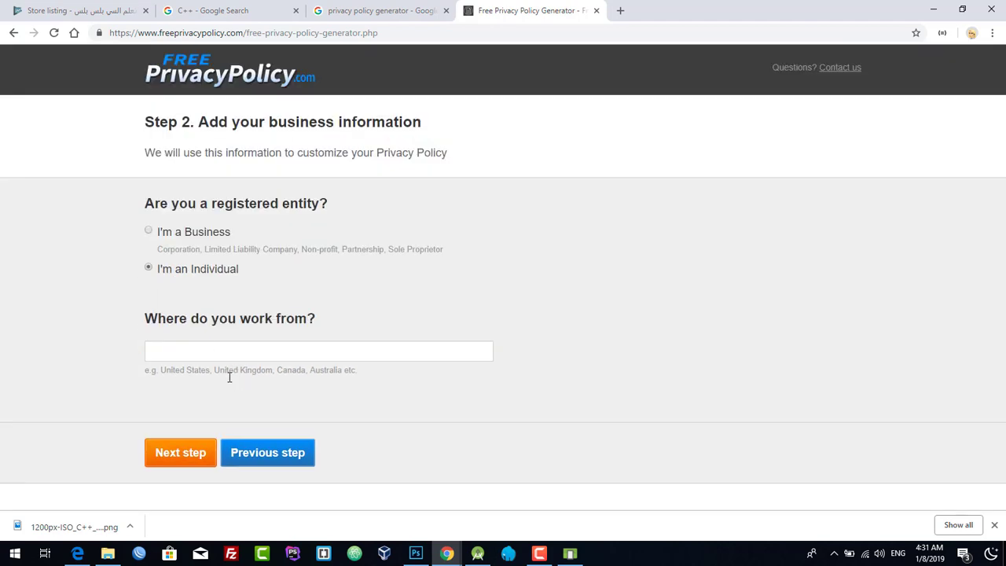
left_click(198, 459)
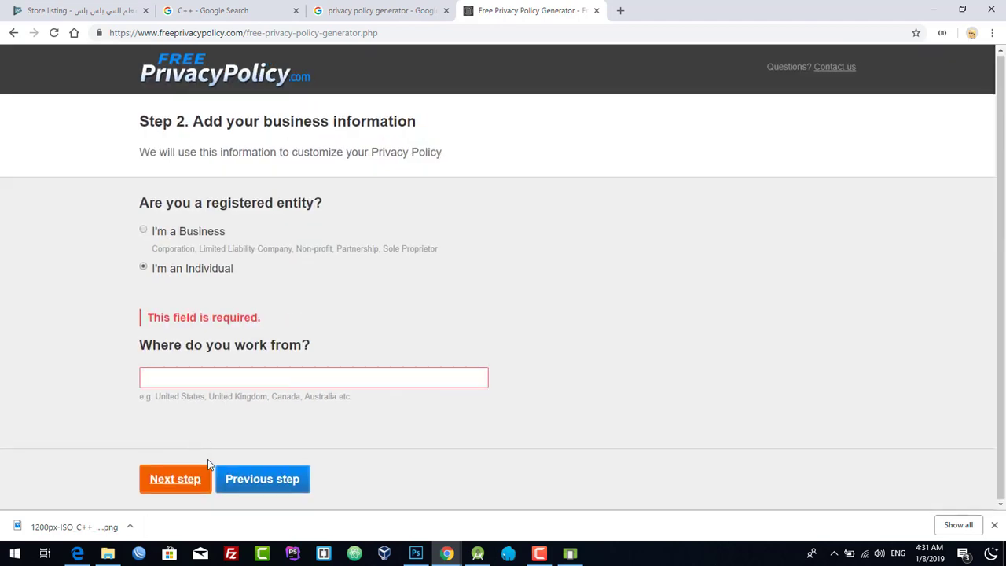
left_click(187, 369)
type("Egypt")
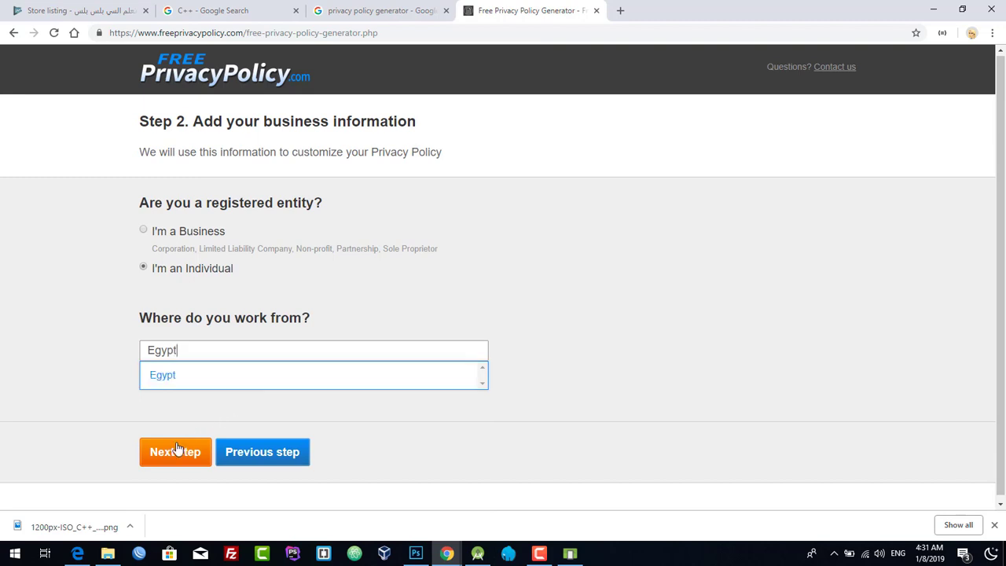
left_click(176, 450)
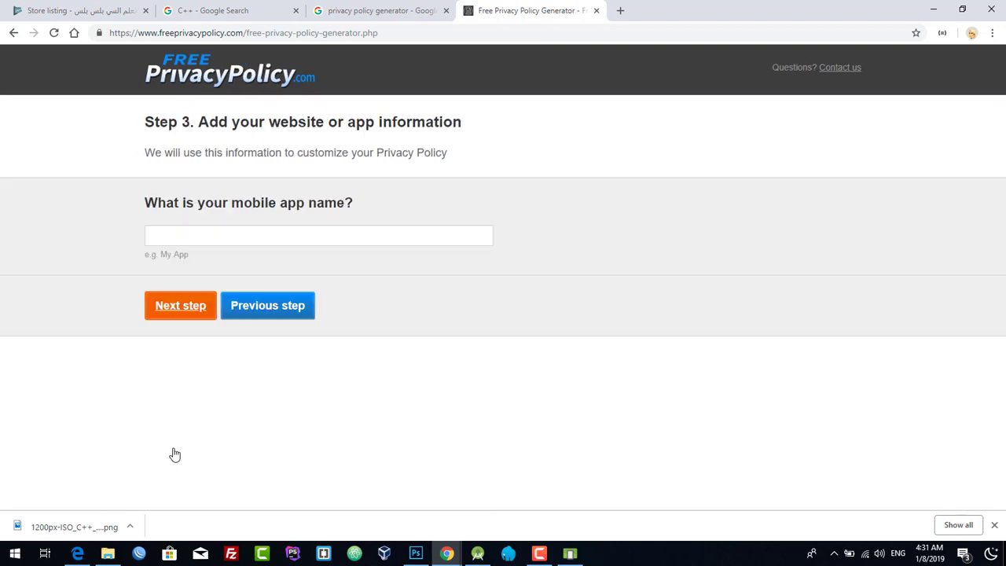
- Enter the app name and answer No to using tracking or analytics tools
left_click(321, 244)
left_click(206, 265)
left_click(200, 311)
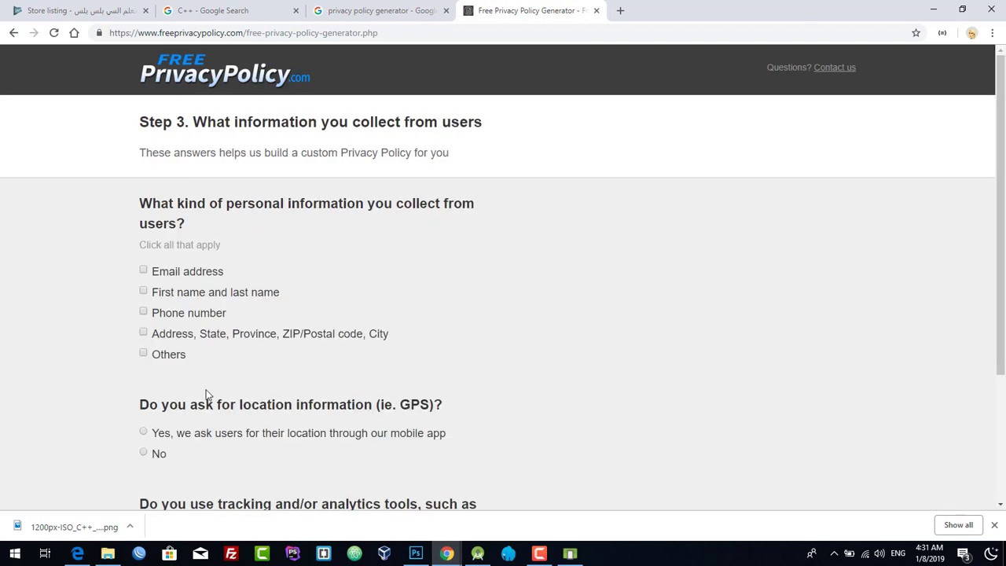
scroll(141, 336, "down", 1)
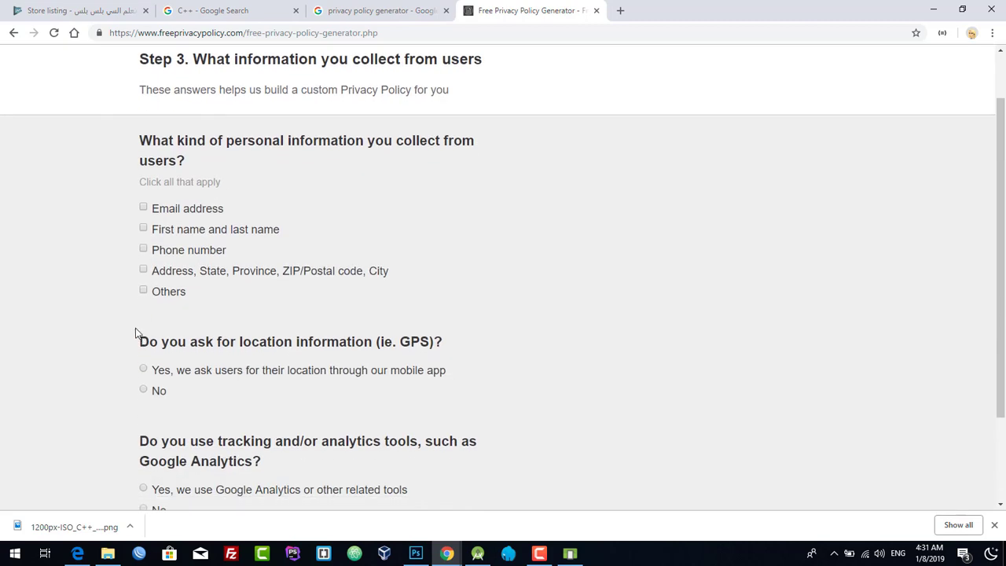
scroll(145, 162, "down", 2)
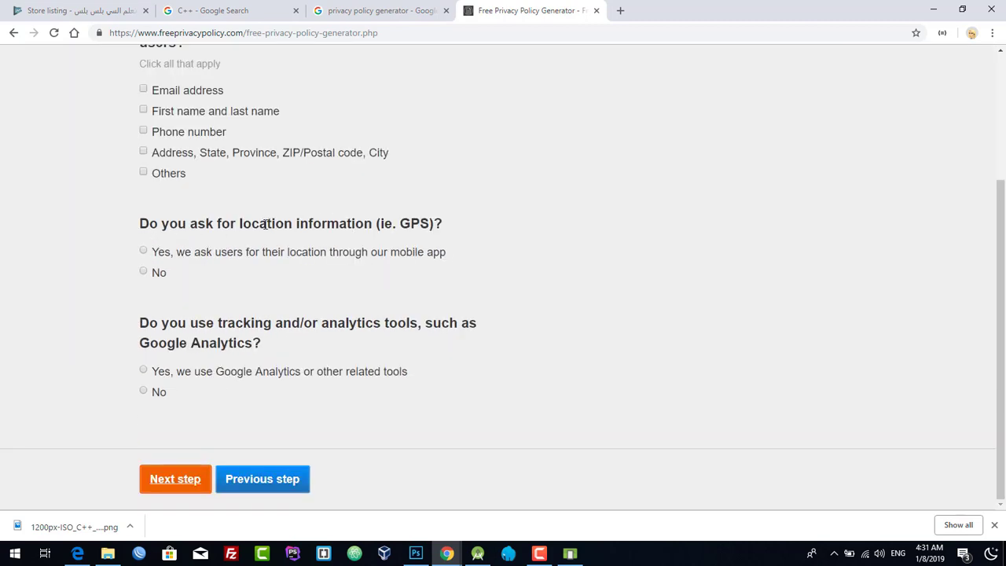
left_click_drag(252, 223, 339, 223)
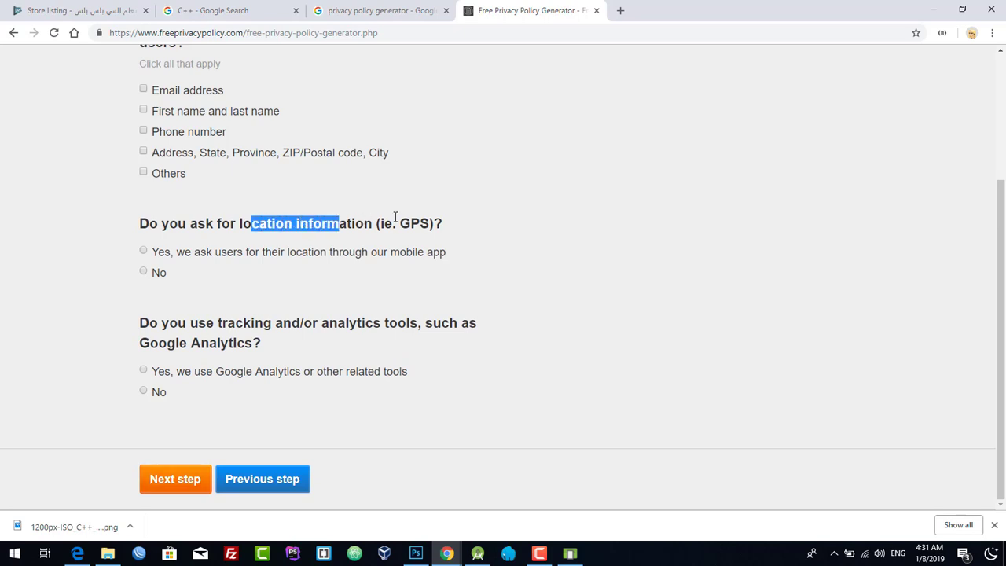
left_click(157, 272)
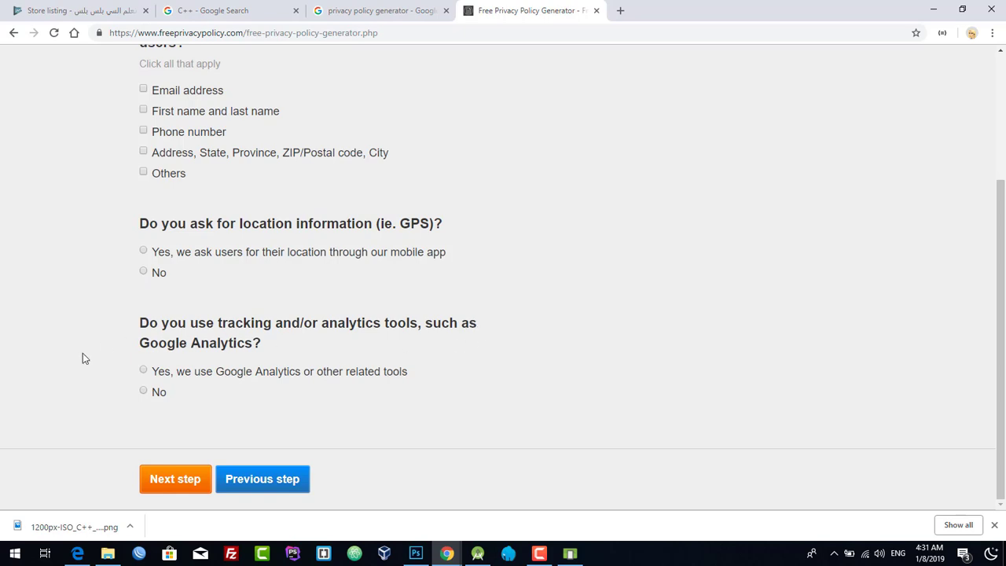
left_click_drag(234, 342, 138, 351)
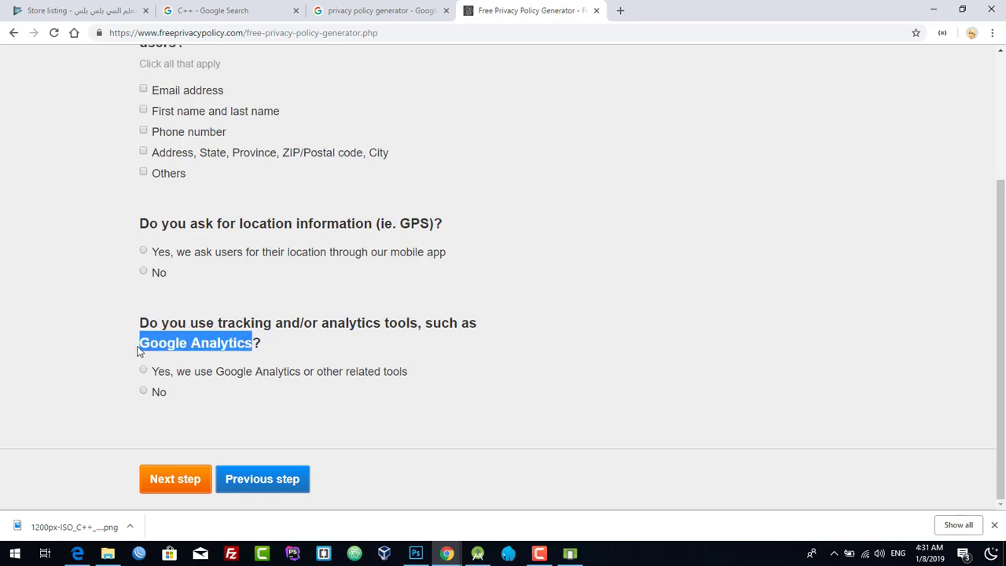
left_click(144, 392)
left_click(164, 478)
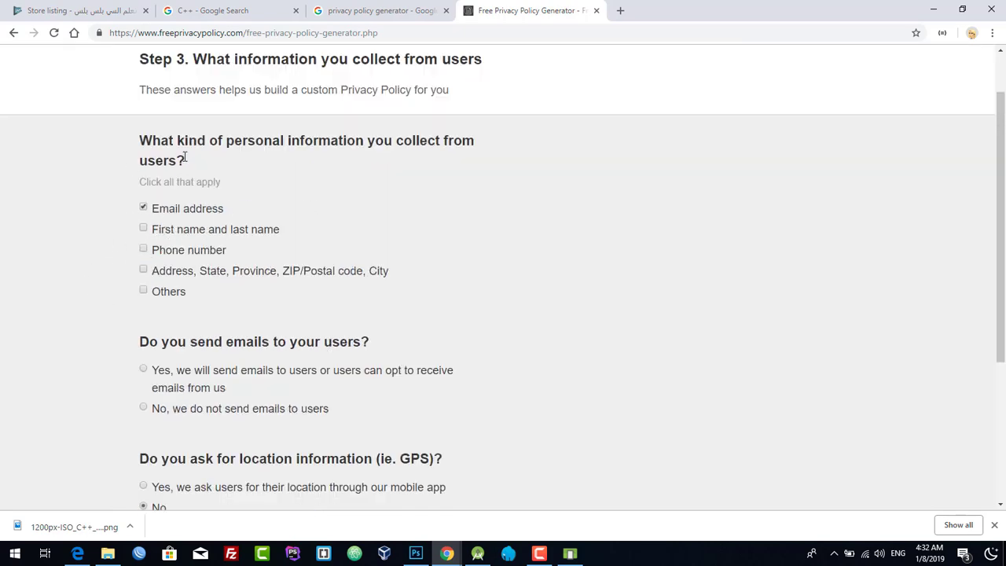
- Adjust the contact methods, removing e-mail as a way to be reached
left_click_drag(133, 142, 416, 164)
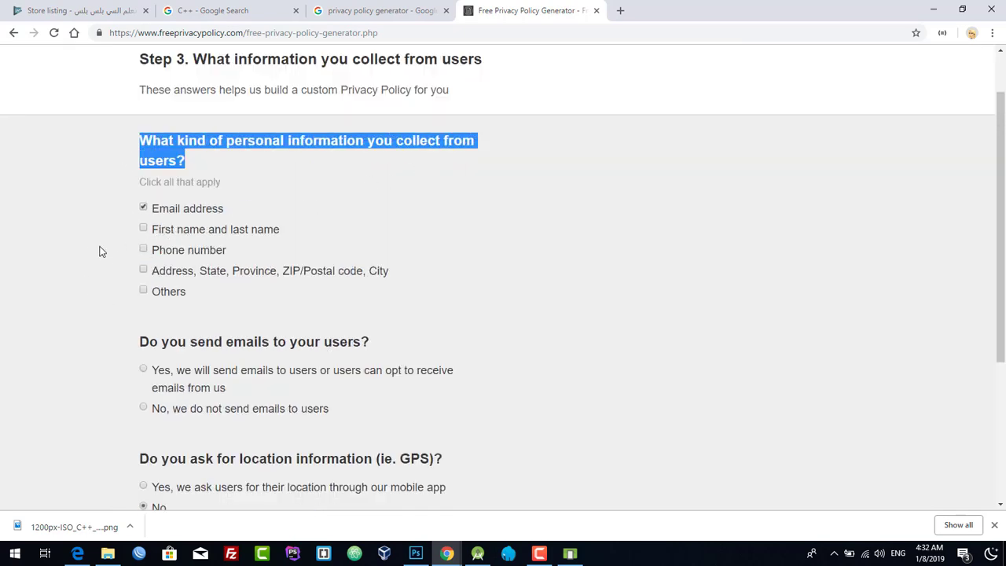
scroll(86, 258, "down", 1)
scroll(86, 258, "down", 5)
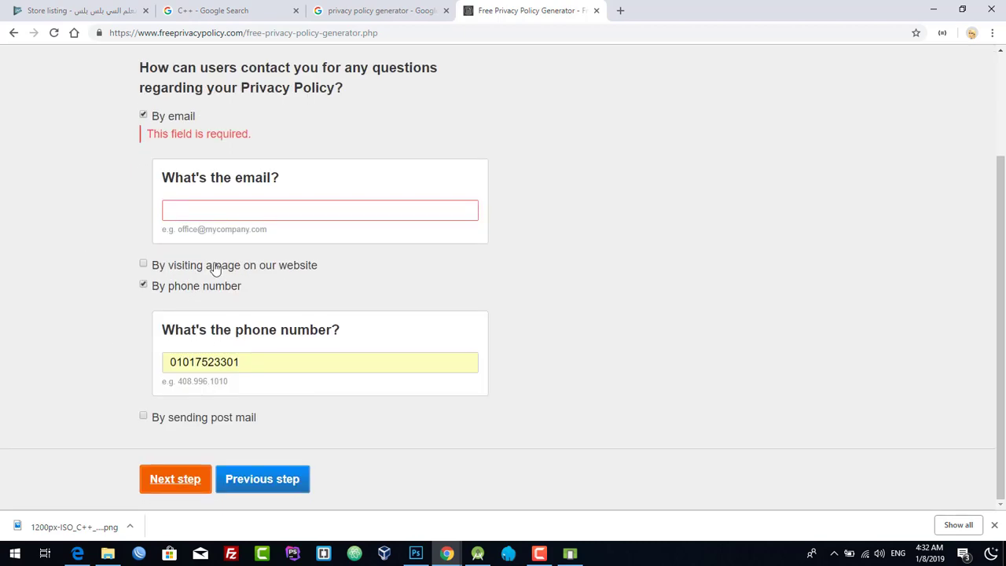
left_click(216, 201)
left_click(143, 115)
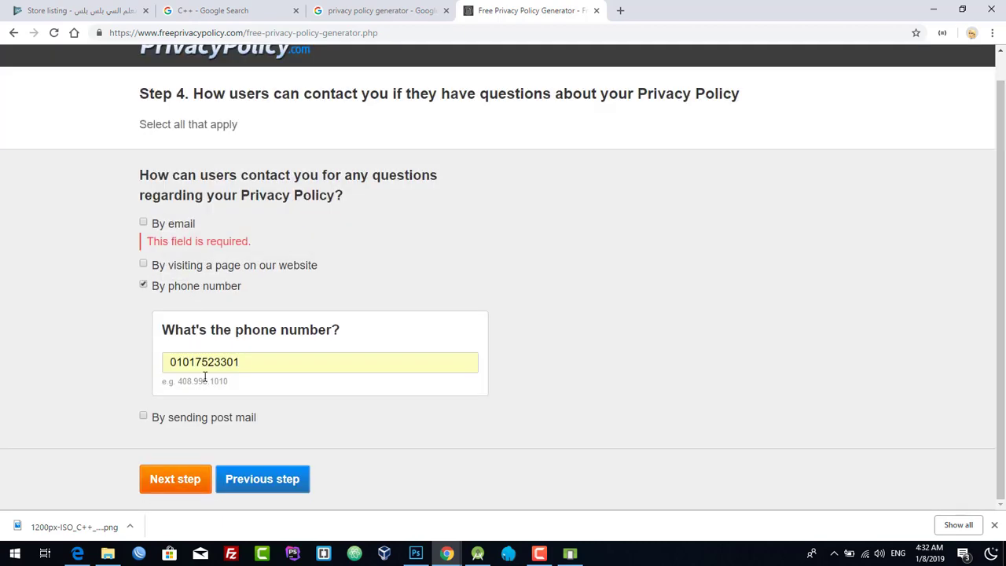
left_click(168, 478)
- Choose the free policy, fill the recipient e-mail, keep English and create the policy
scroll(478, 348, "down", 10)
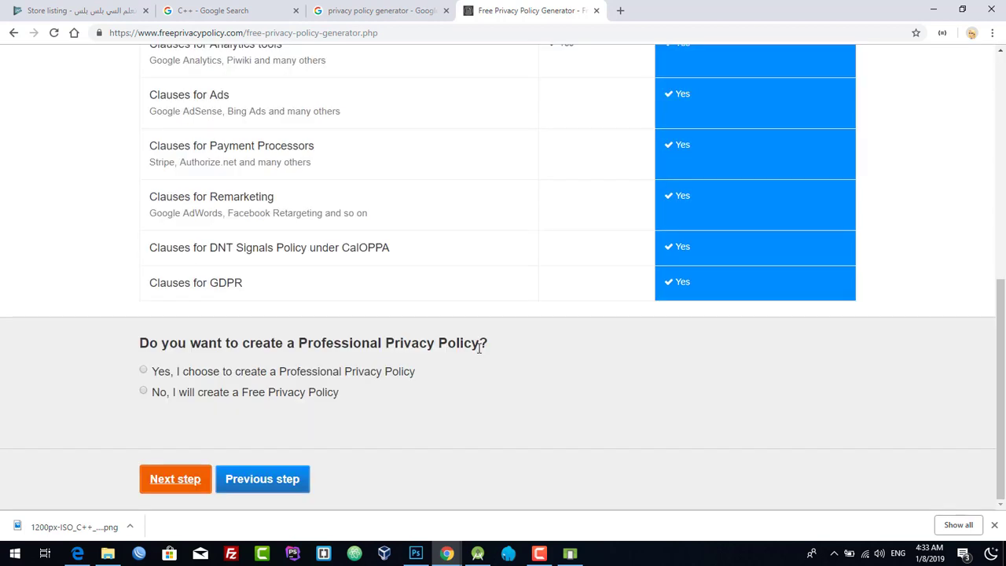
left_click(184, 393)
left_click(175, 483)
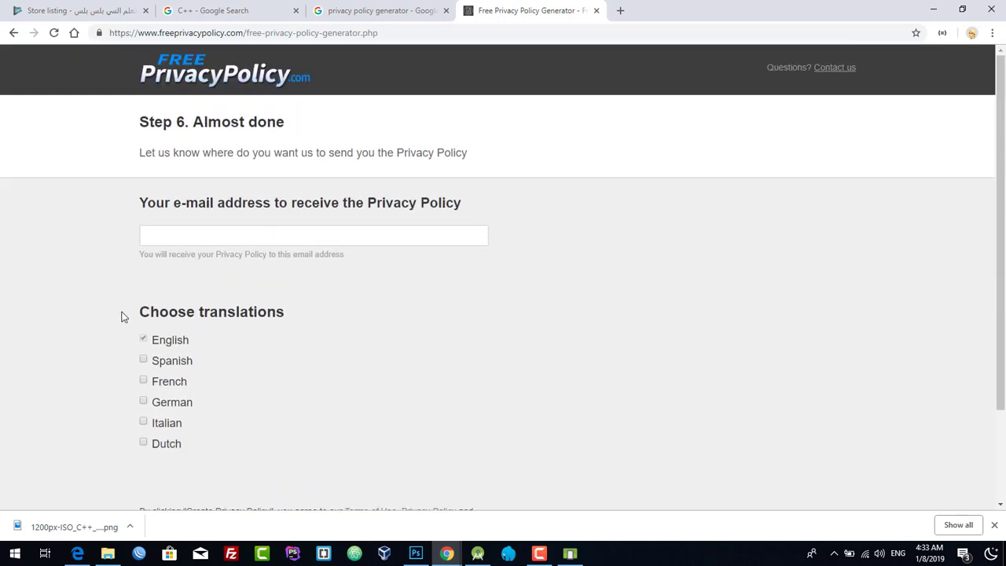
left_click(244, 239)
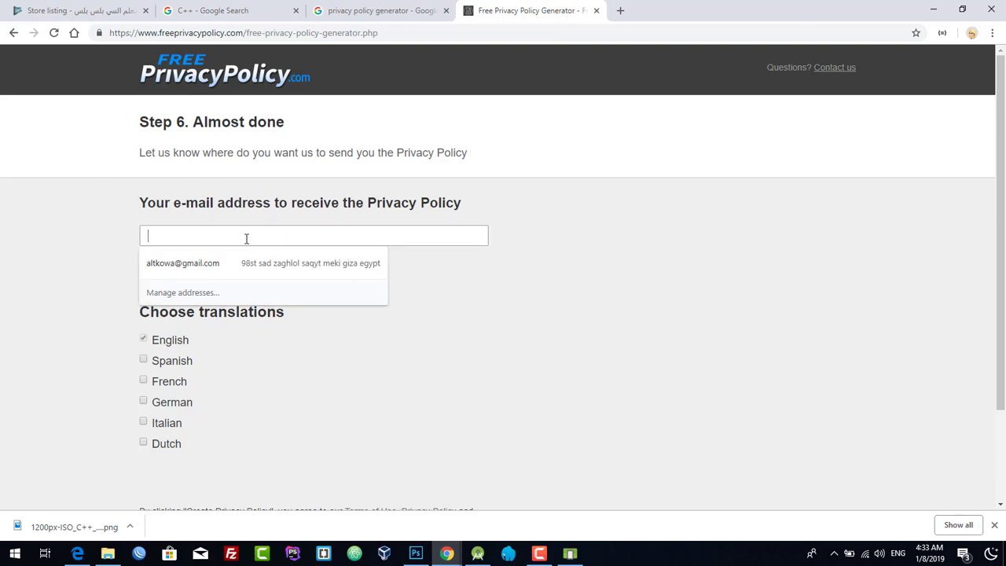
left_click(252, 259)
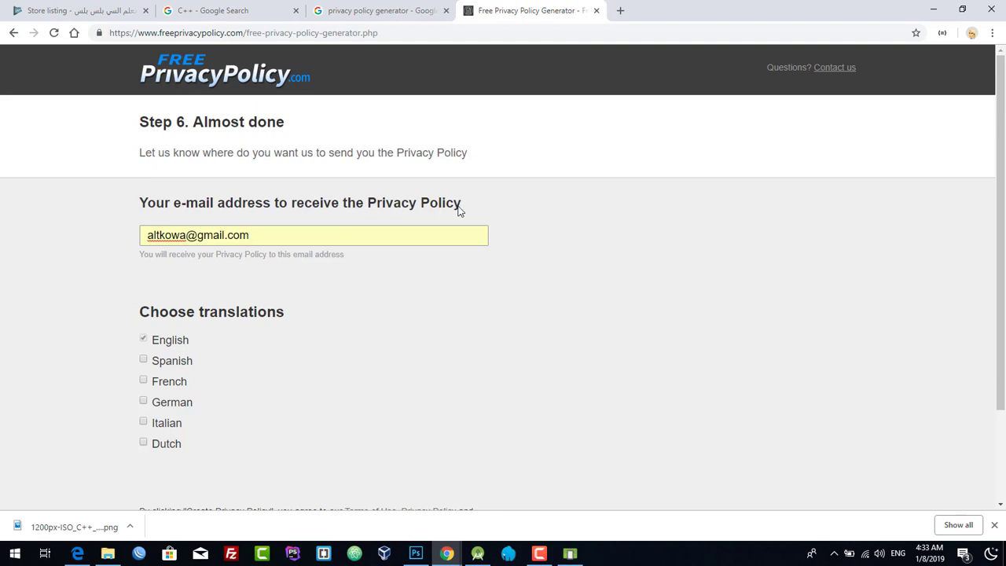
scroll(342, 283, "down", 2)
left_click(219, 485)
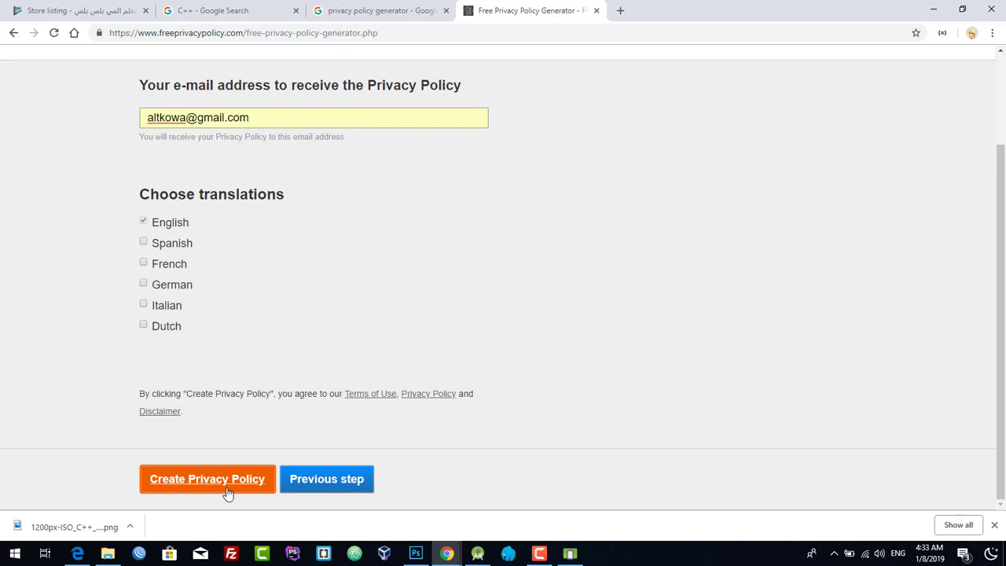
left_click(228, 493)
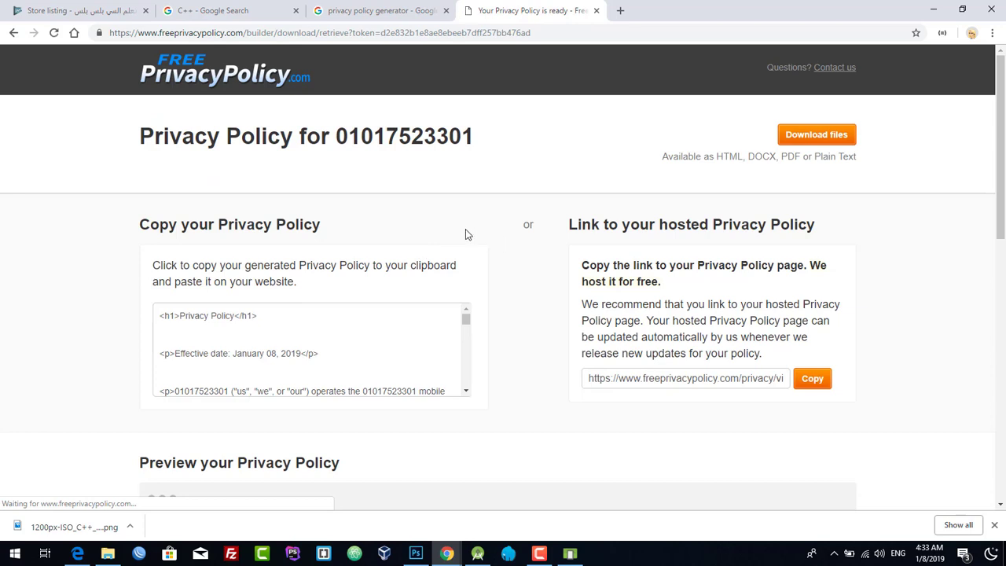
- Copy the generated privacy policy's HTML code
left_click(245, 334)
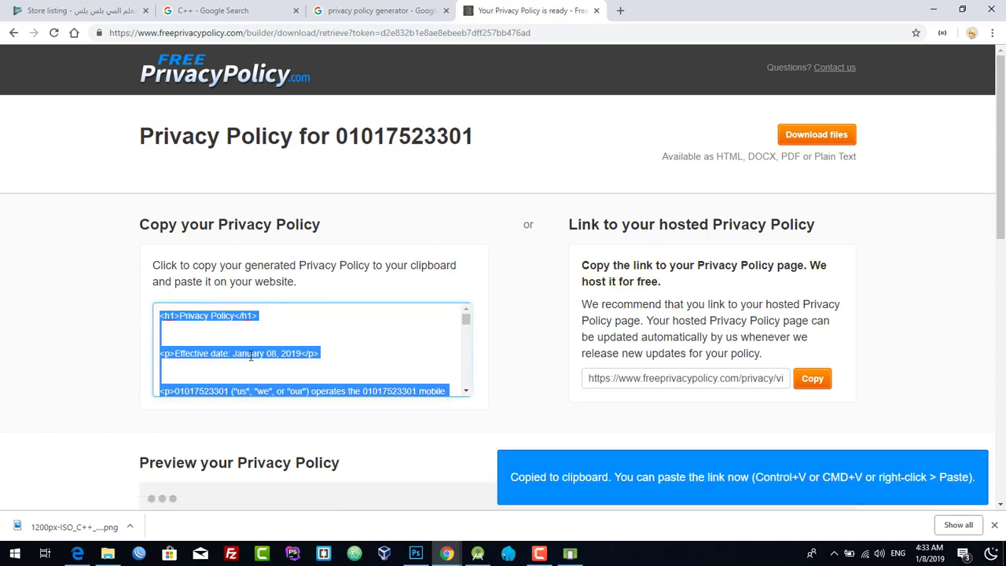
right_click(250, 355)
left_click(282, 208)
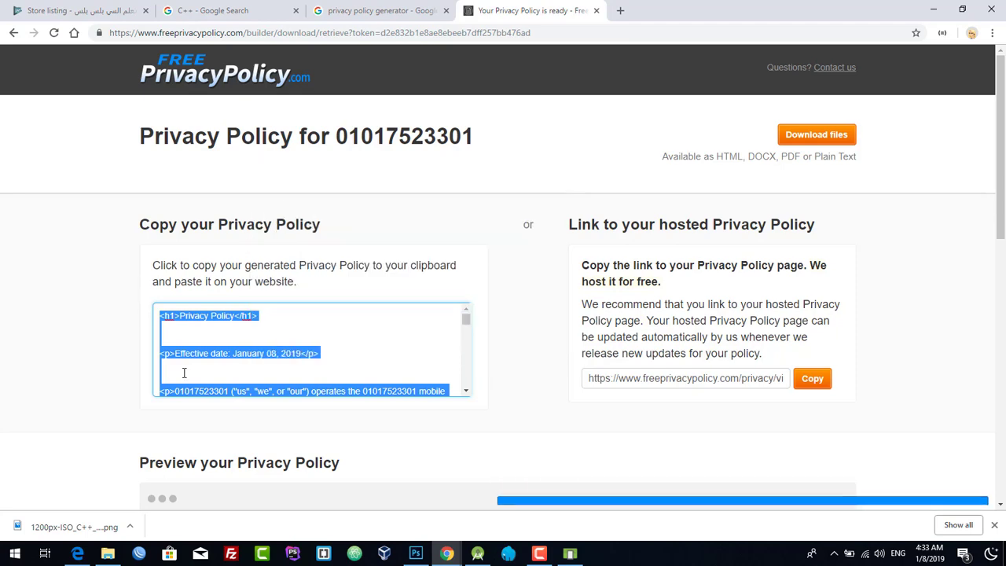
- Review the policy preview, copy the hosted policy link, and return to the Store listing
scroll(202, 330, "down", 5)
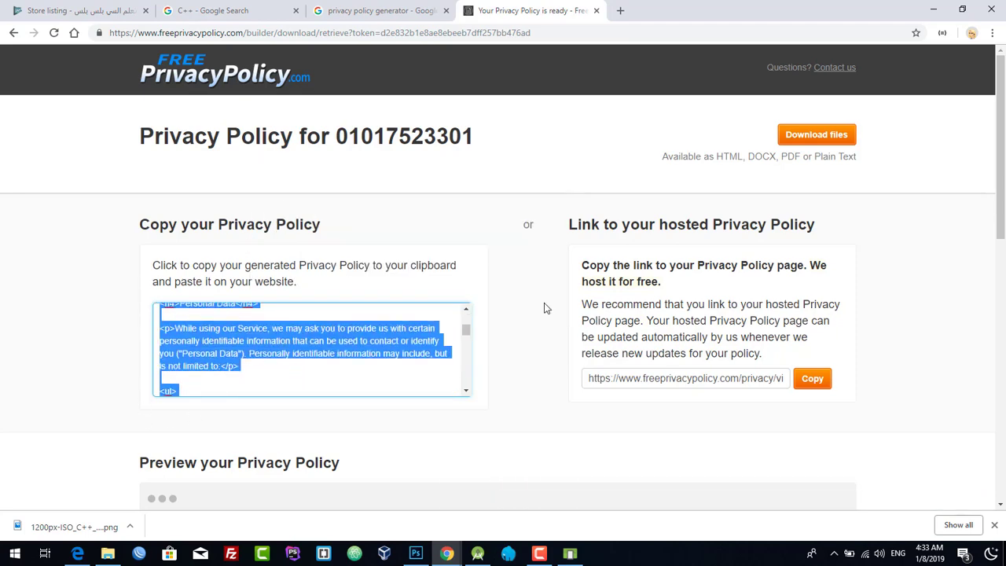
scroll(567, 340, "down", 3)
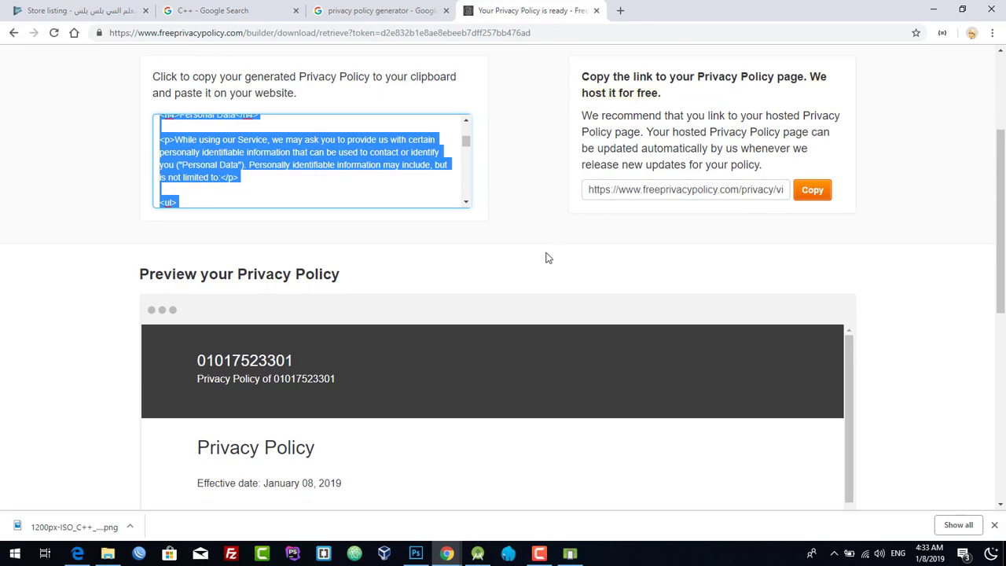
scroll(548, 258, "down", 3)
scroll(298, 290, "down", 15)
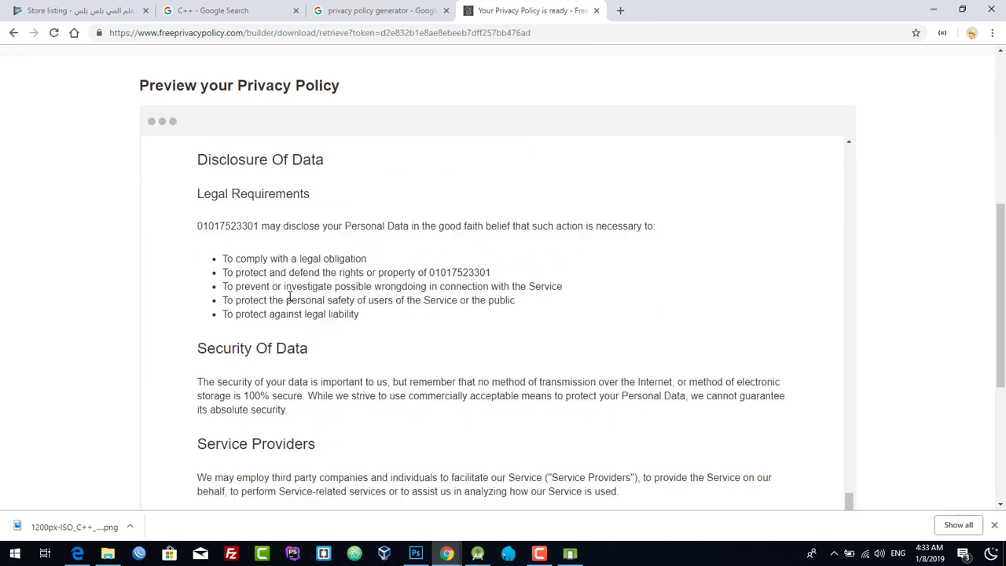
scroll(289, 296, "down", 10)
scroll(66, 295, "down", 4)
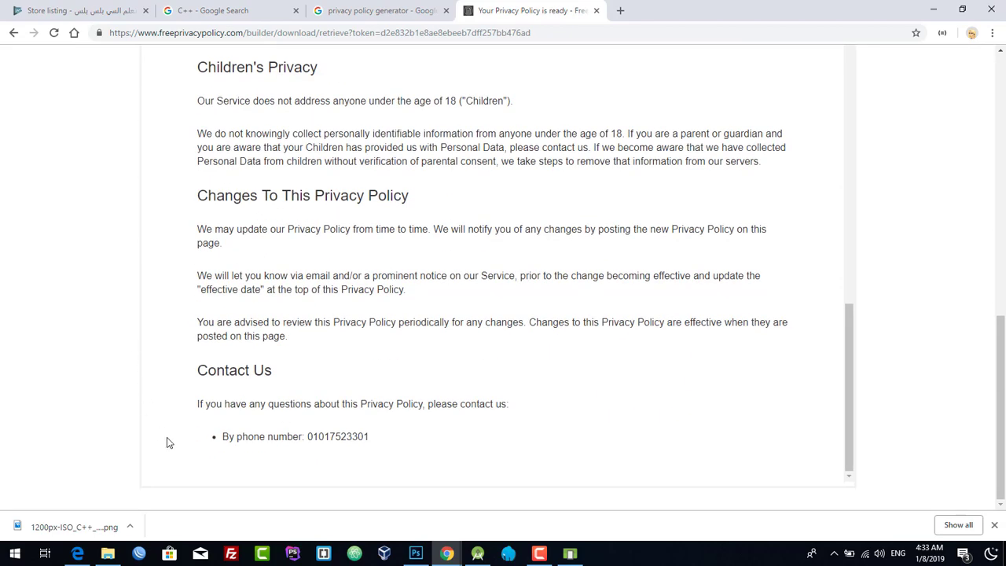
scroll(573, 197, "up", 20)
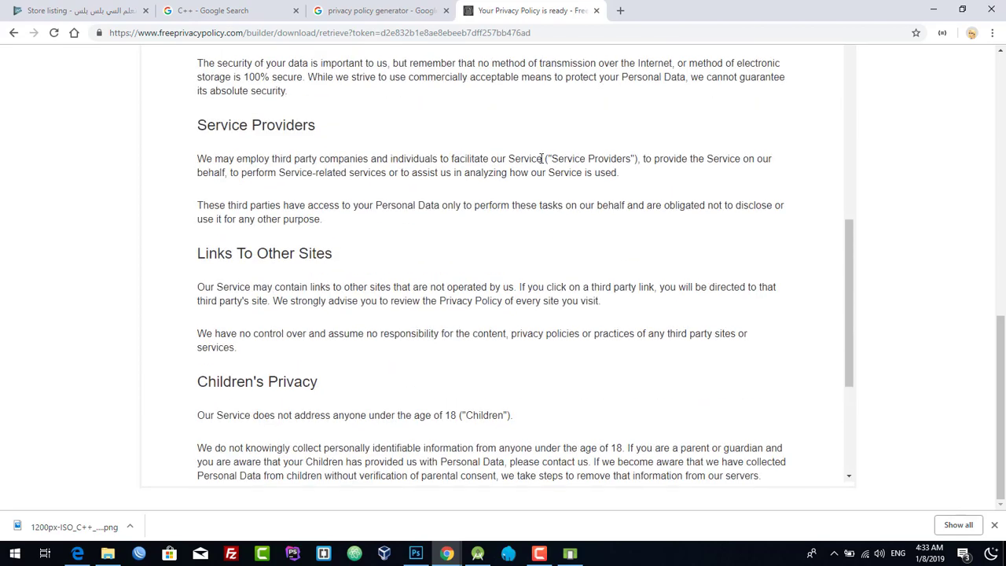
scroll(541, 166, "up", 10)
left_click(766, 347)
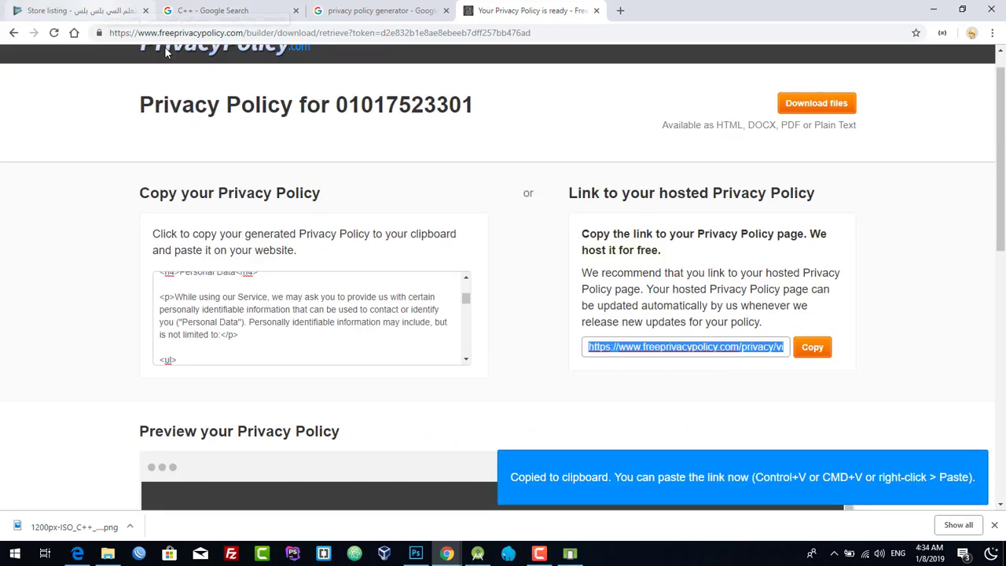
left_click(79, 10)
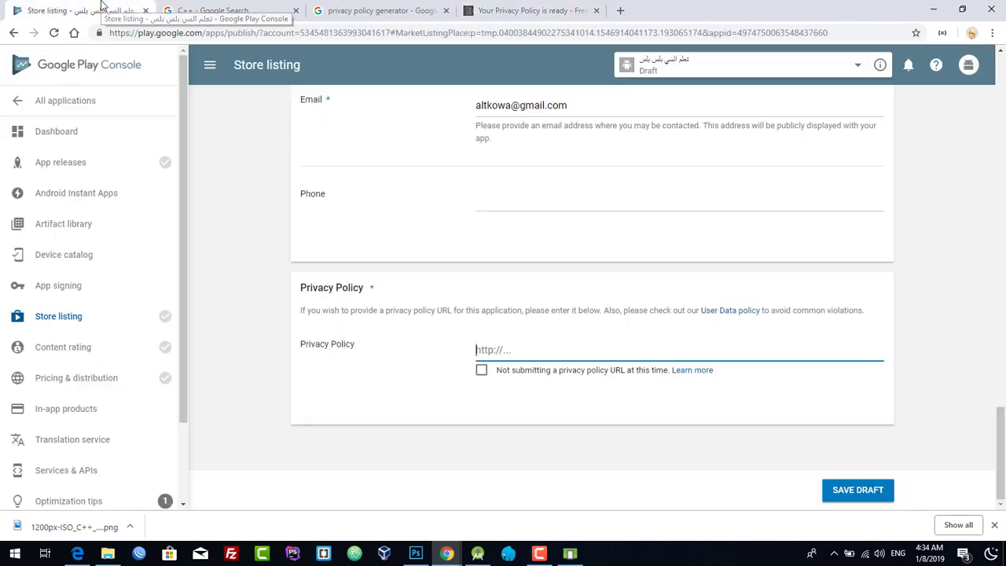
- Paste the hosted FreePrivacyPolicy.com link into the Privacy Policy field and save the store listing draft
left_click(567, 348)
right_click(568, 348)
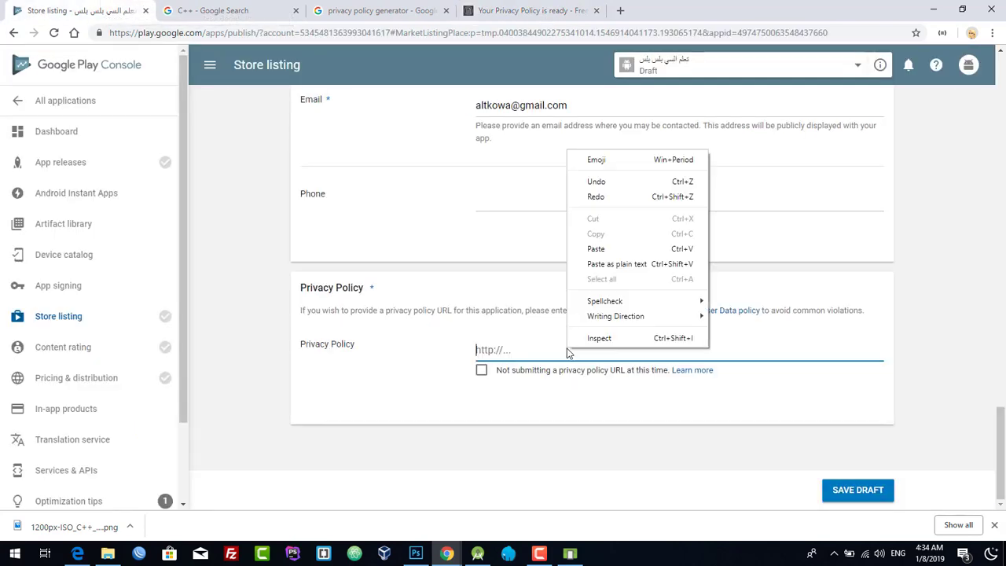
left_click(590, 251)
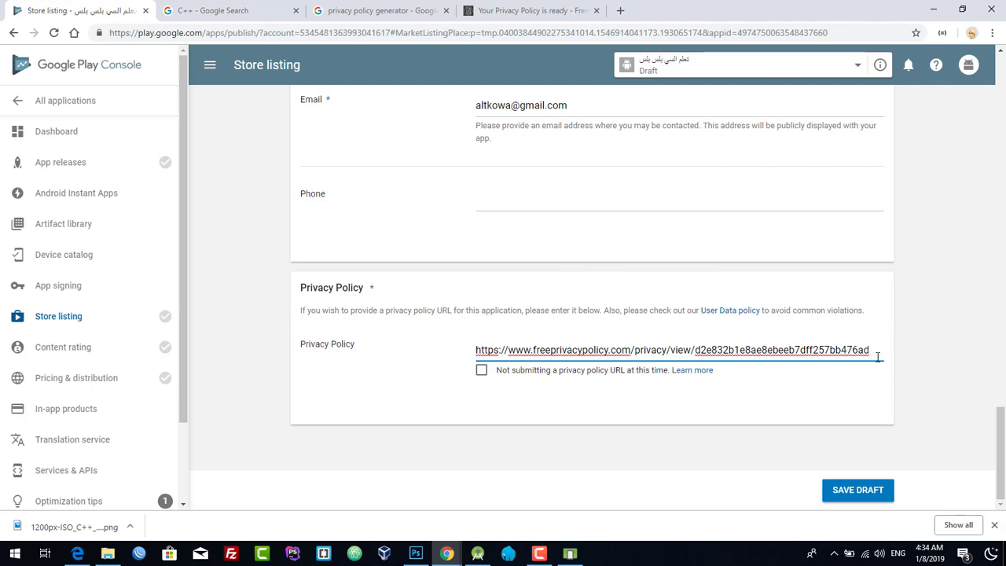
left_click(859, 495)
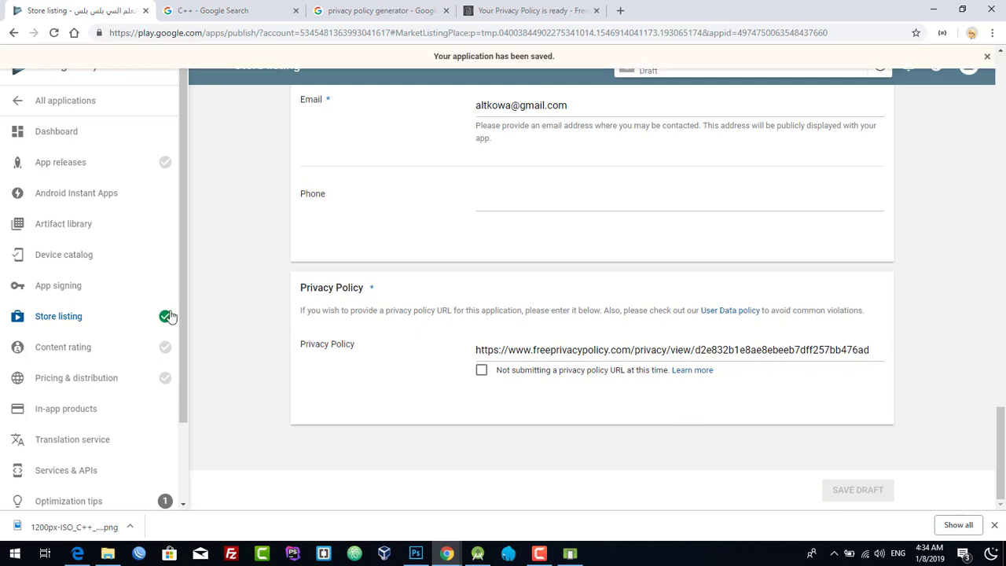
mouse_move(165, 318)
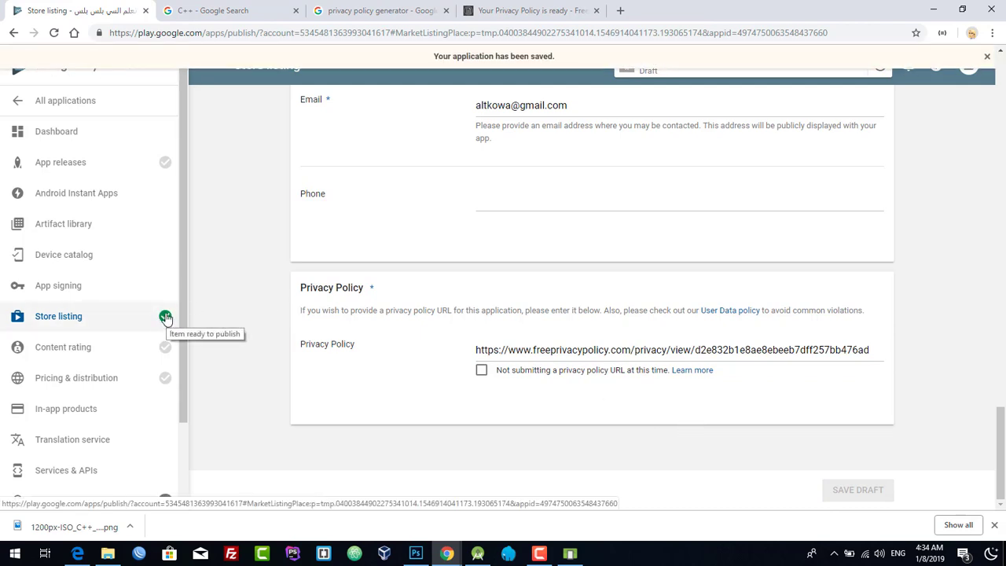
mouse_move(161, 161)
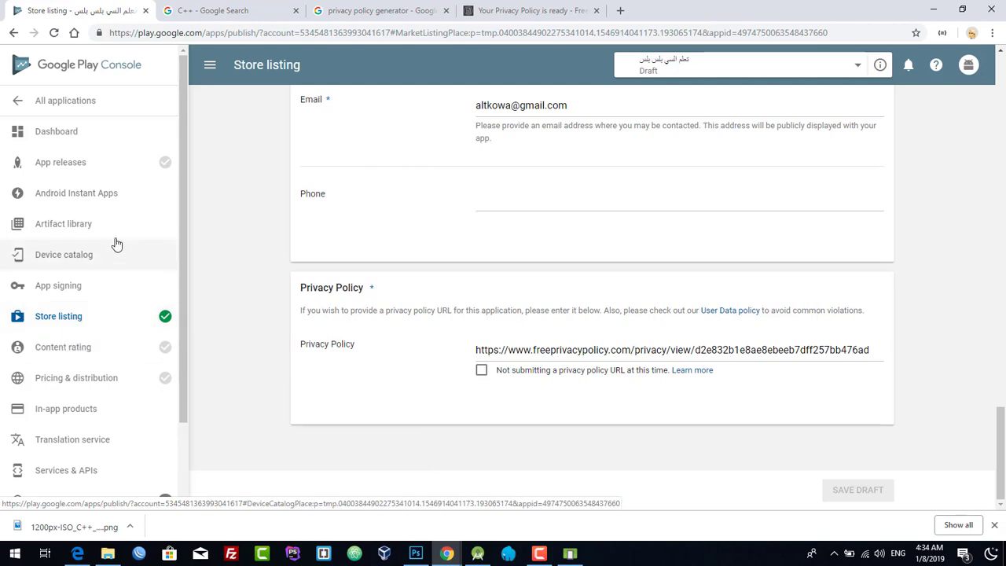
- From App releases, open the Production track's management page
left_click(79, 171)
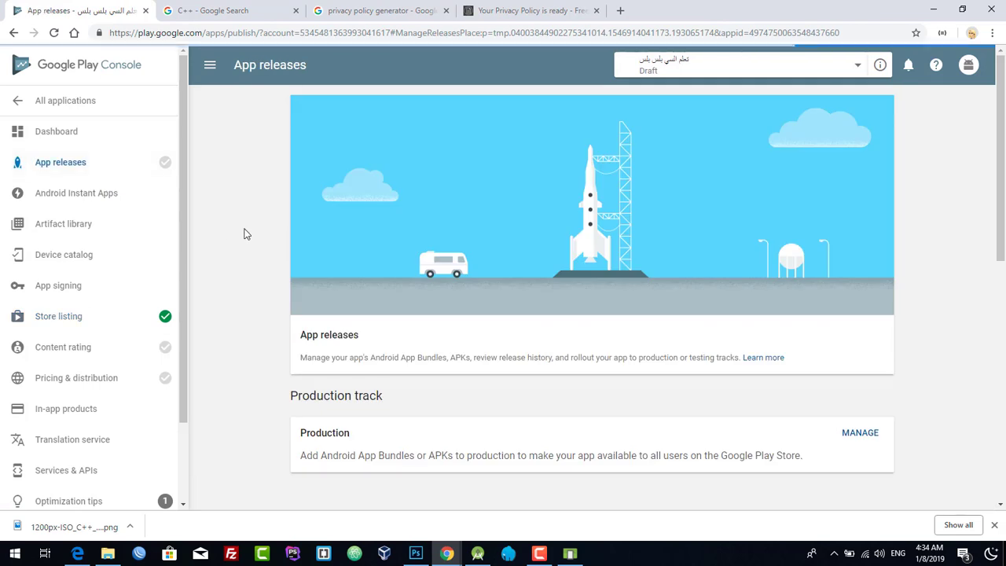
scroll(245, 231, "down", 3)
scroll(338, 290, "down", 1)
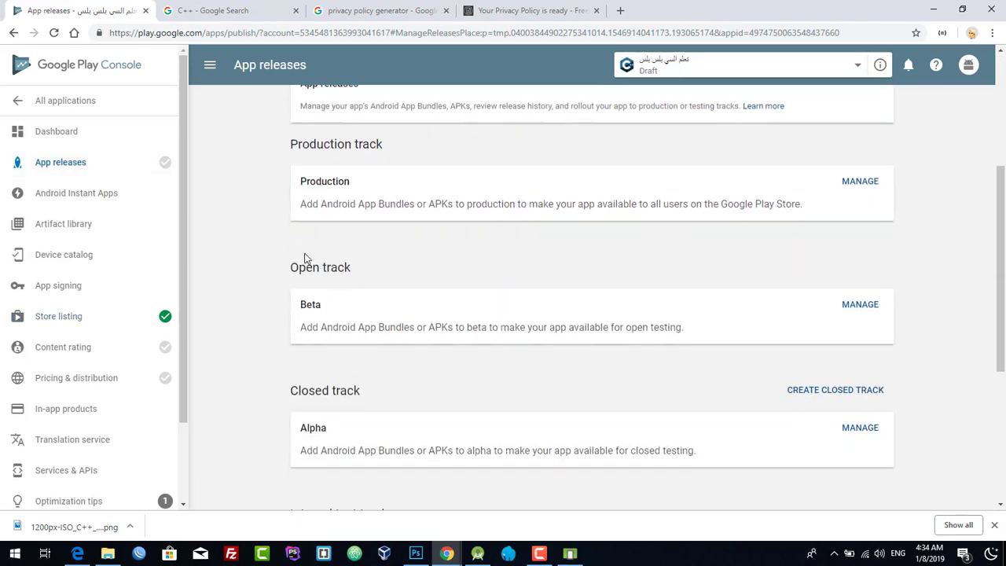
scroll(283, 247, "up", 1)
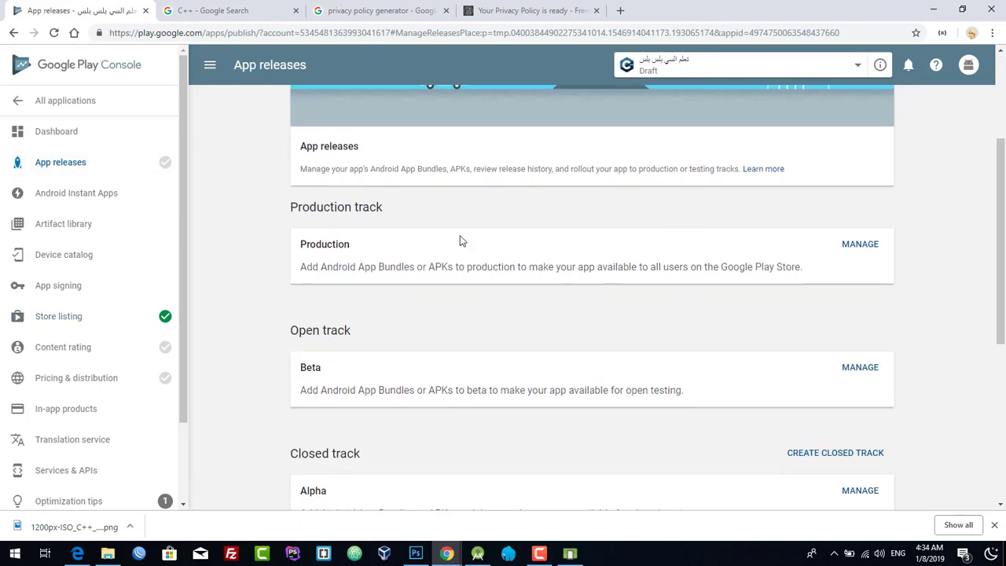
scroll(230, 263, "down", 1)
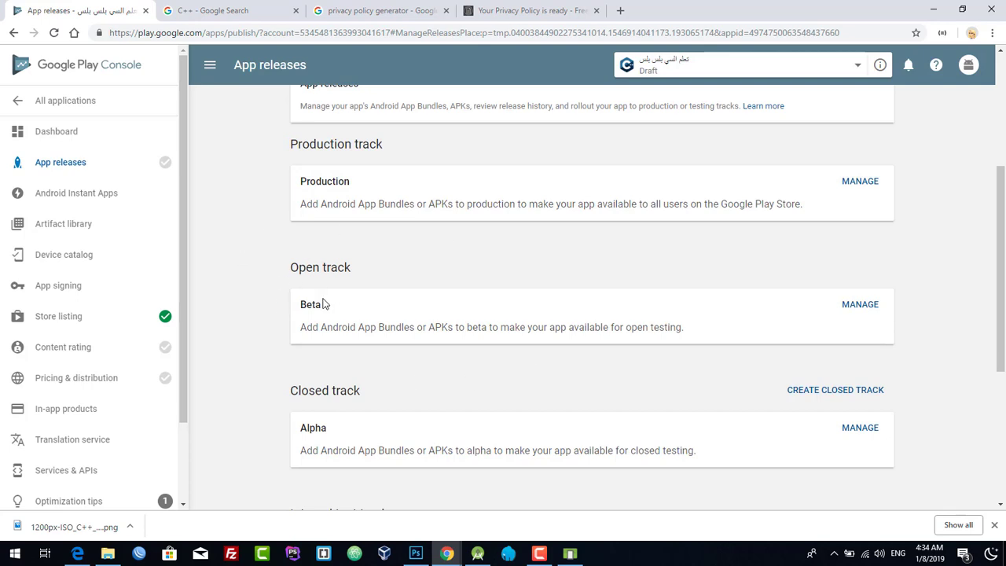
scroll(346, 283, "down", 2)
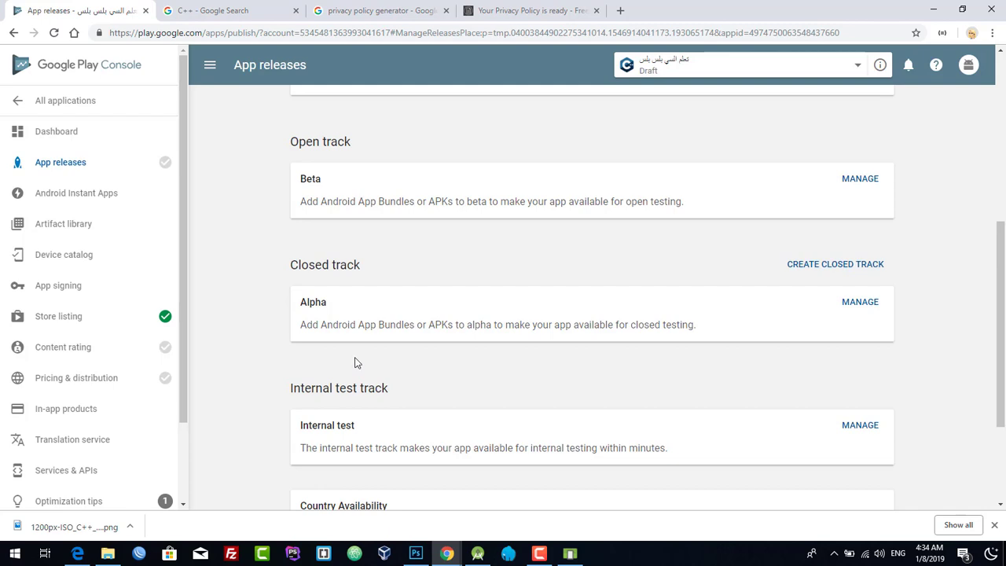
scroll(792, 343, "up", 3)
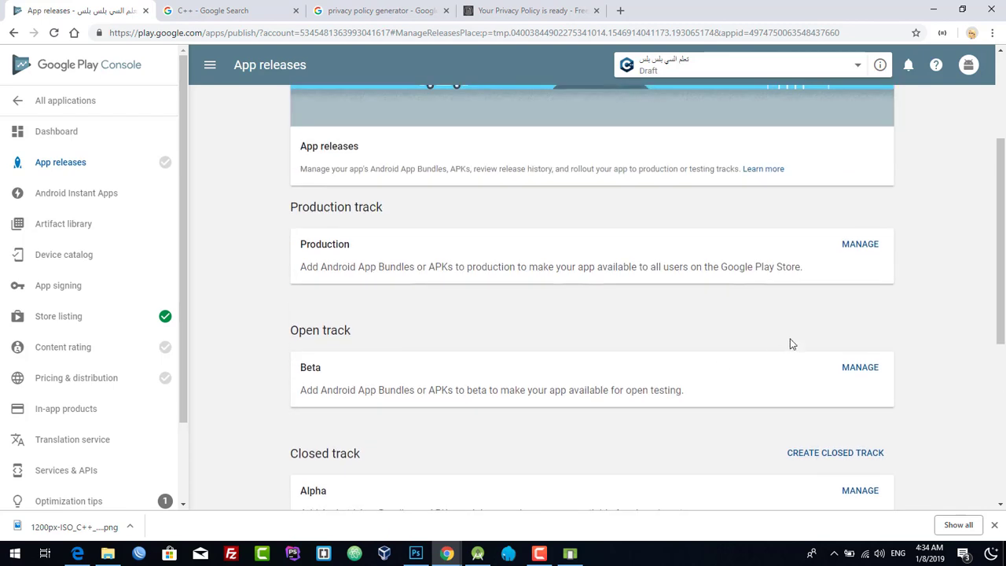
left_click(859, 248)
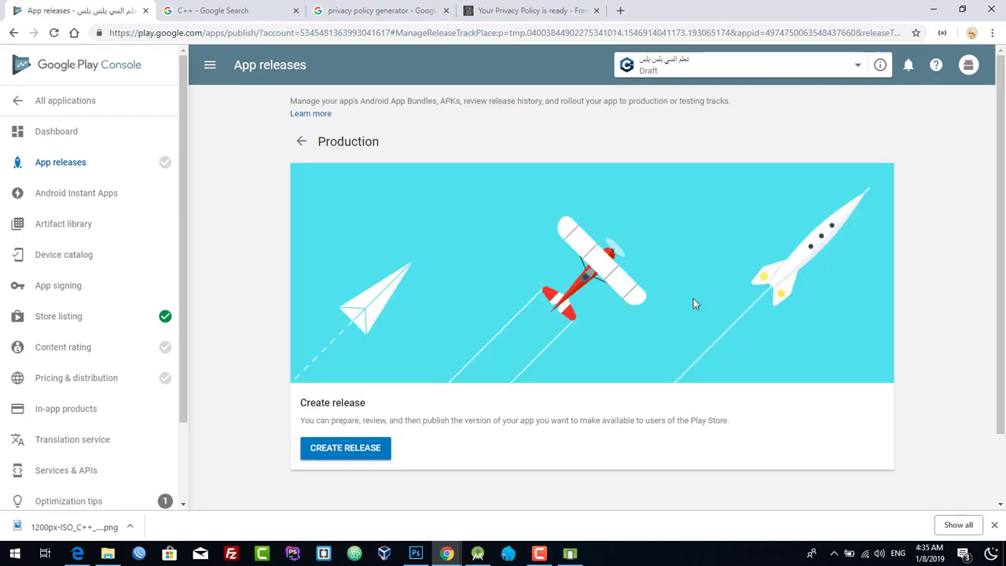
scroll(693, 299, "down", 1)
- Create a new production release, enroll in App signing by Google Play, then switch to Android Studio
left_click(316, 380)
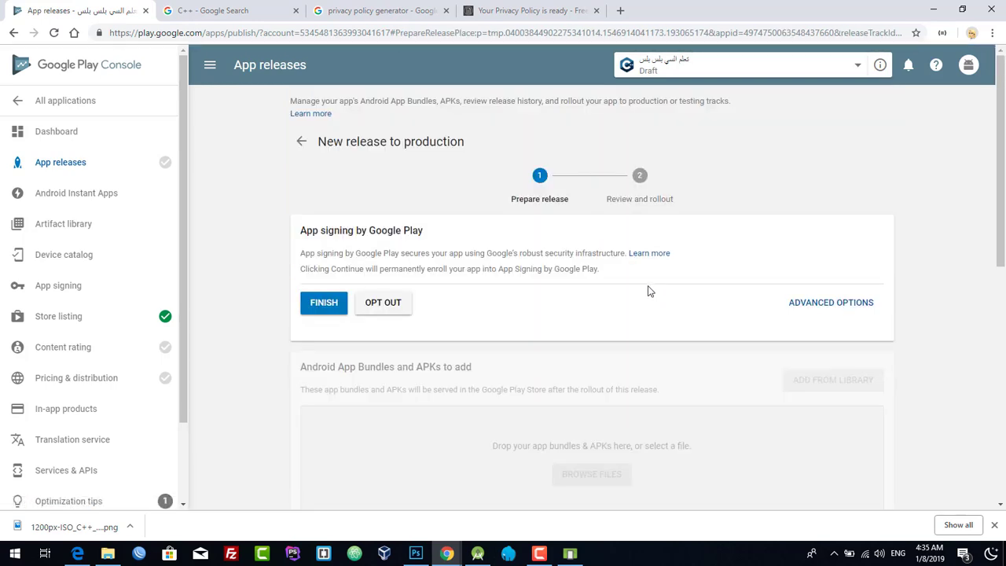
scroll(649, 290, "down", 1)
left_click(303, 247)
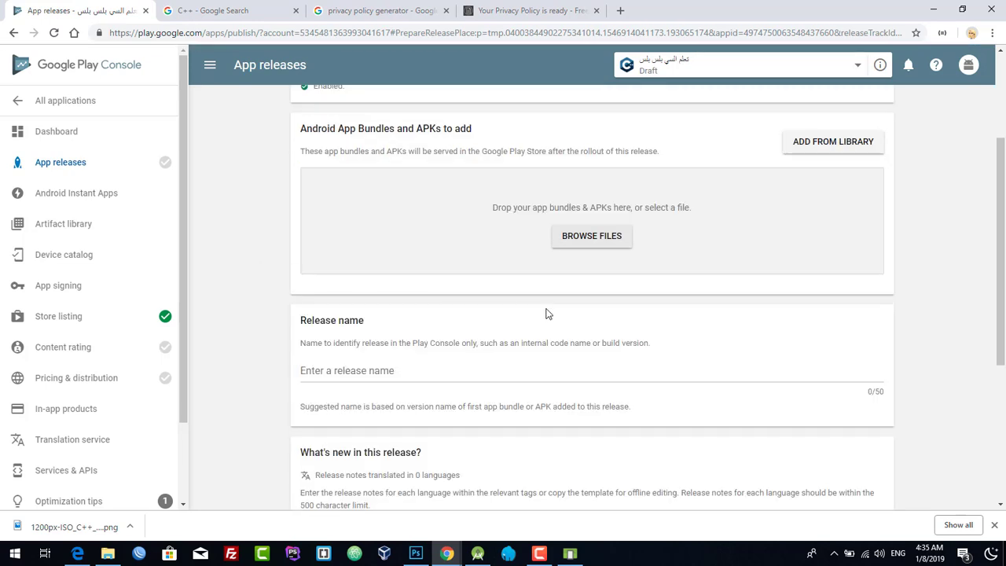
scroll(519, 211, "up", 1)
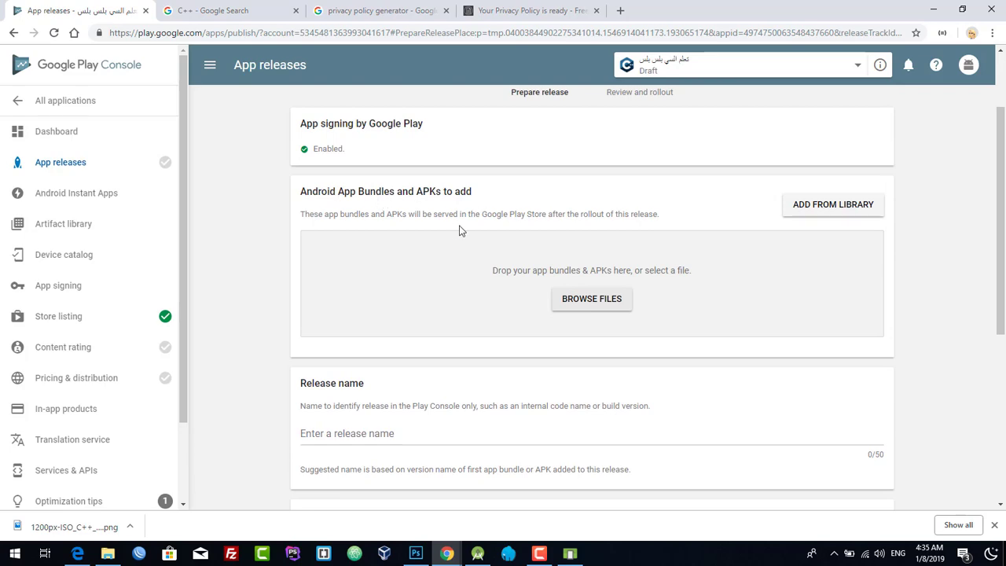
left_click(477, 553)
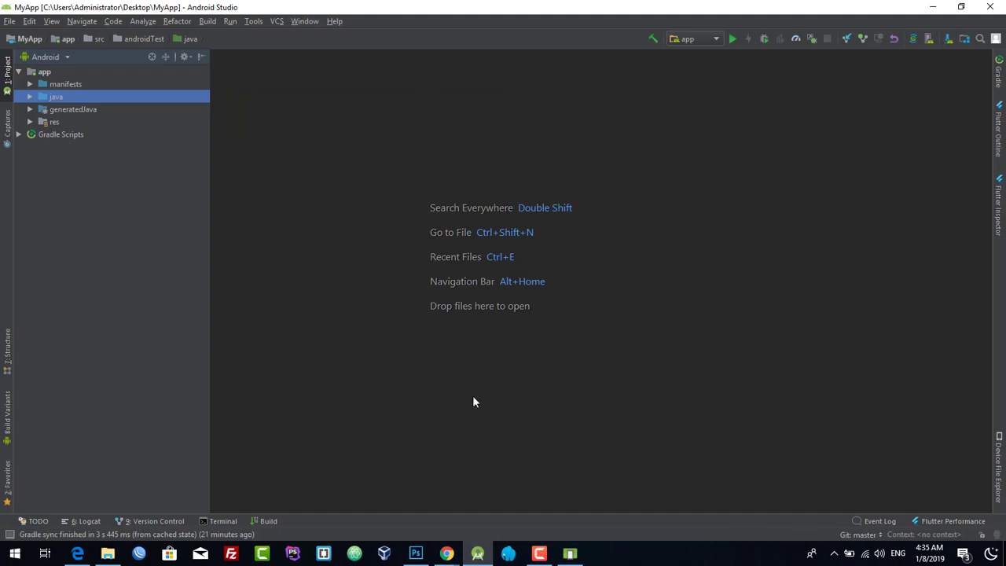
- In Android Studio, choose Build > Generate Signed Bundle / APK
left_click(477, 553)
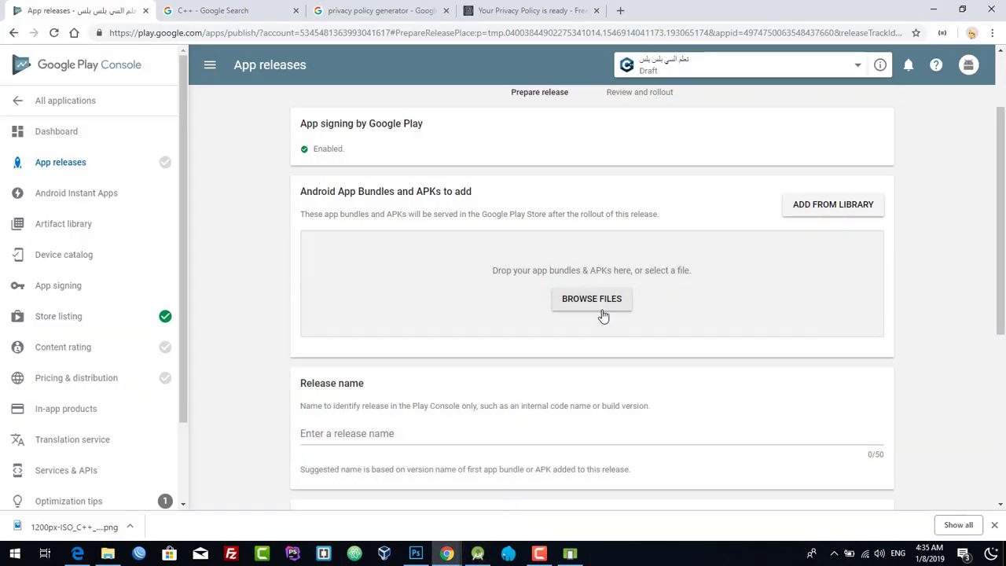
left_click(477, 553)
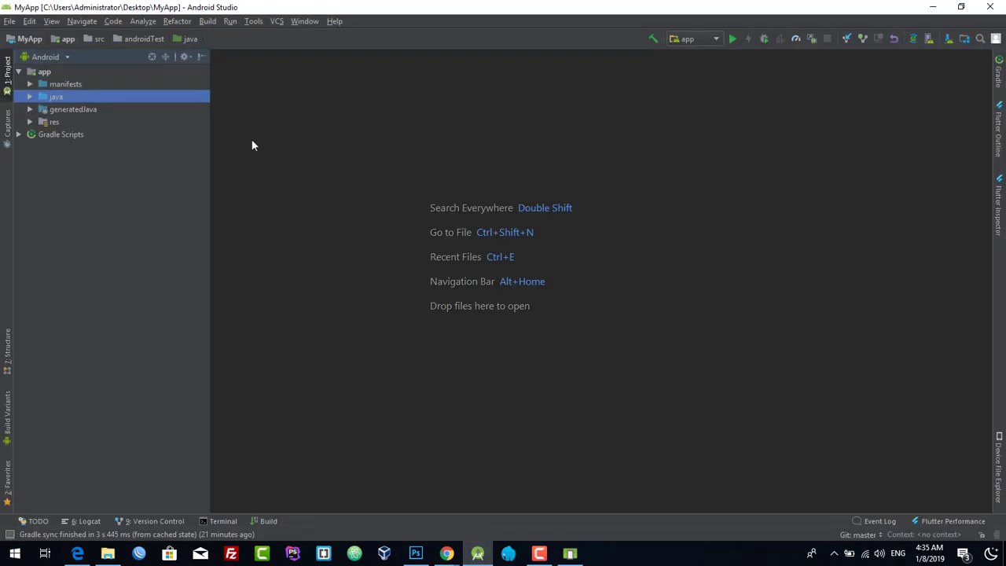
left_click(206, 22)
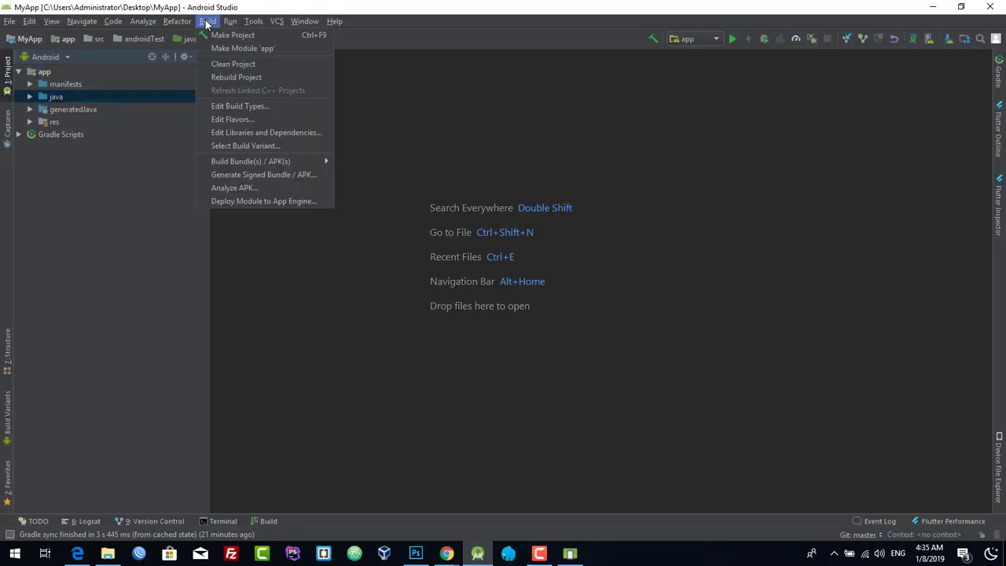
left_click(237, 174)
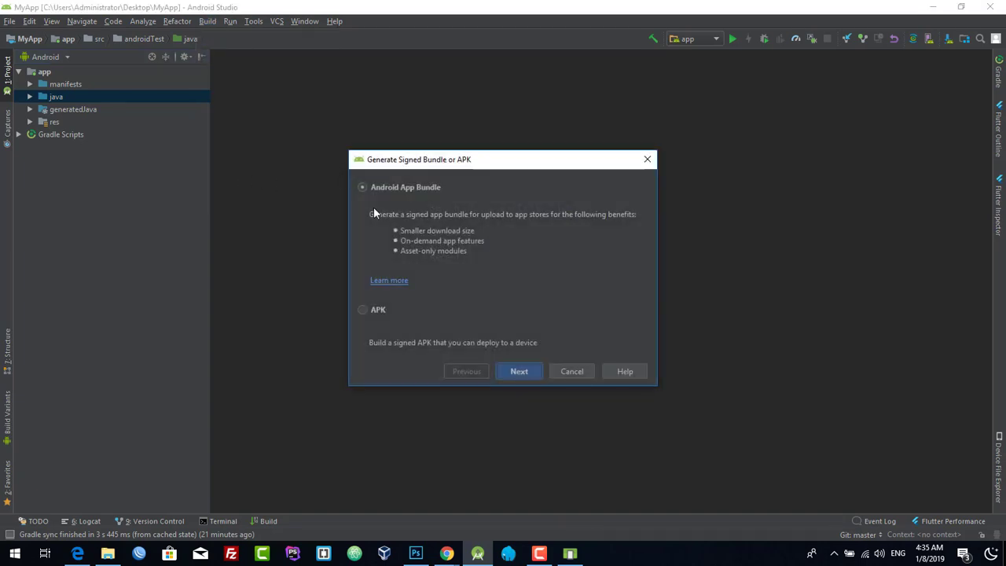
- Choose APK instead of an app bundle and start creating a new key store
left_click(363, 310)
left_click(526, 373)
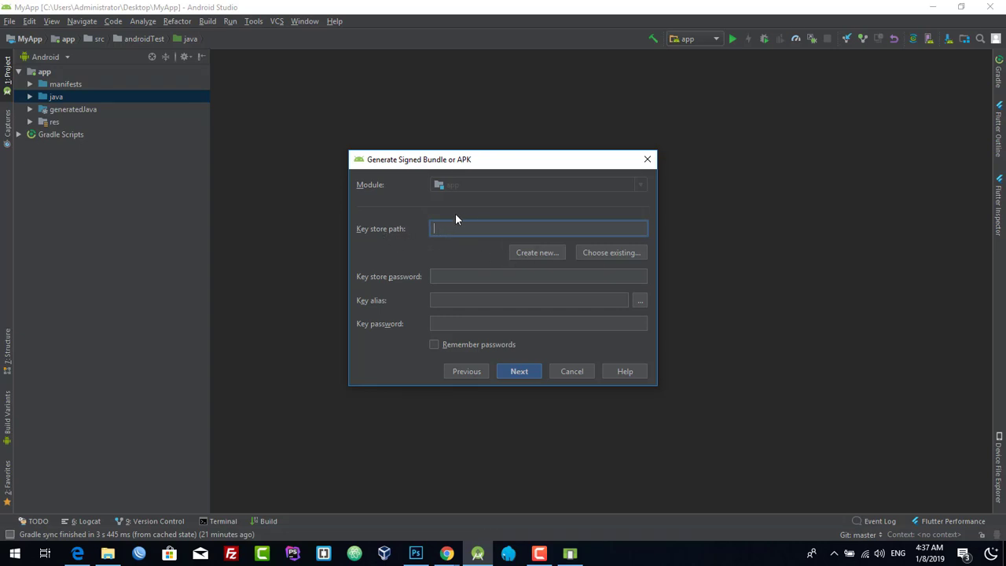
left_click(532, 253)
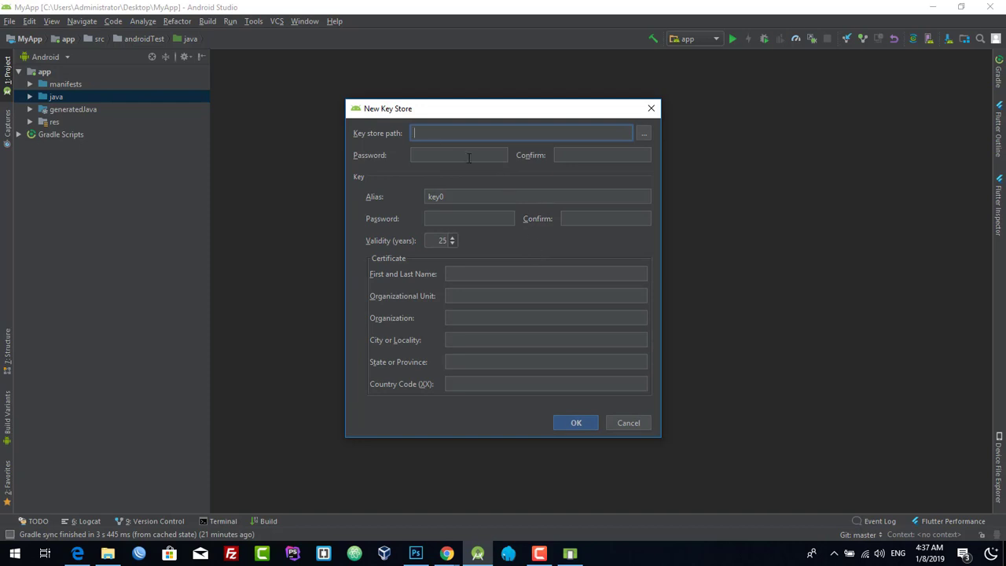
- Browse the key store location to C:\Users\Administrator\Desktop
left_click(643, 130)
scroll(407, 238, "up", 1)
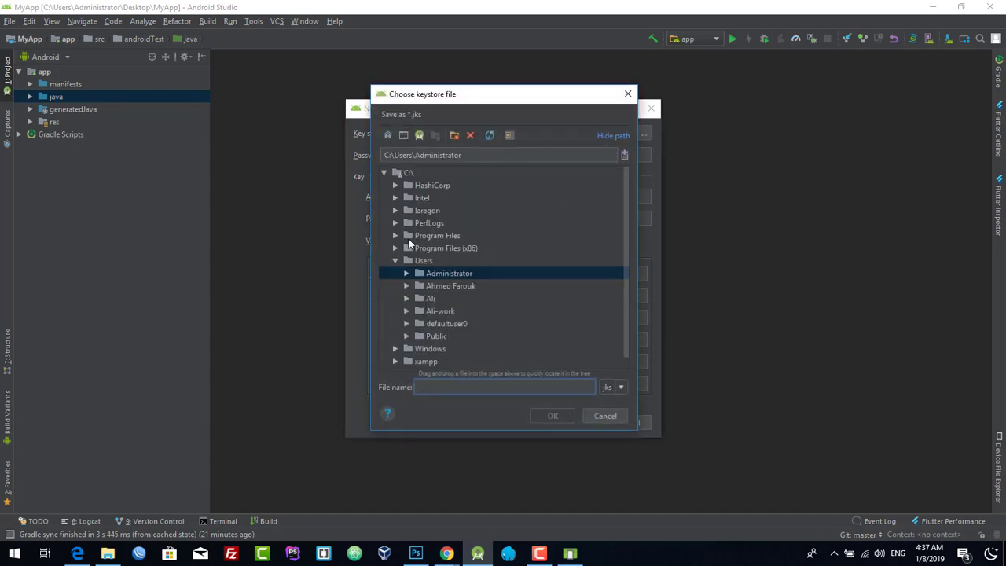
left_click(382, 174)
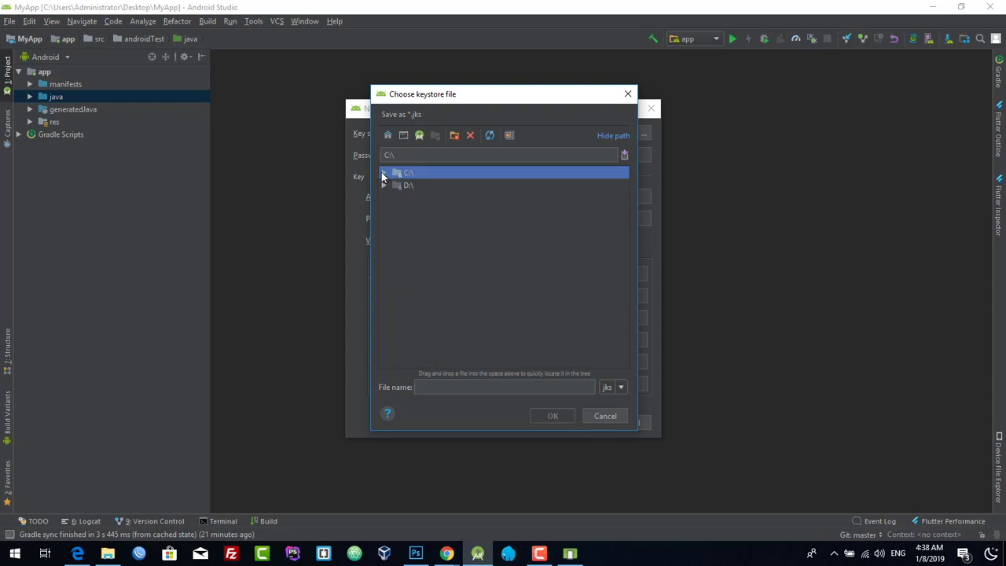
left_click(382, 173)
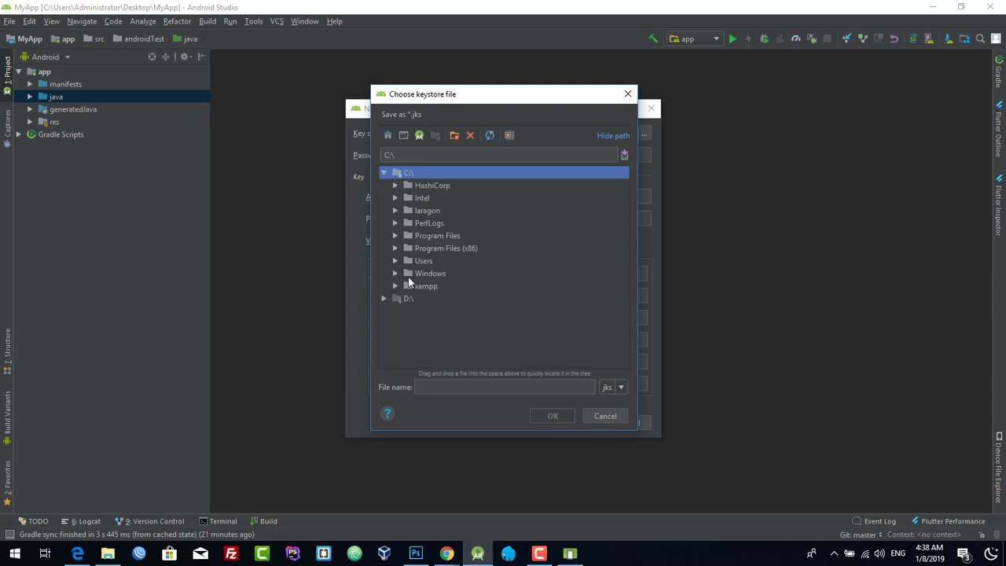
left_click(395, 261)
left_click(406, 274)
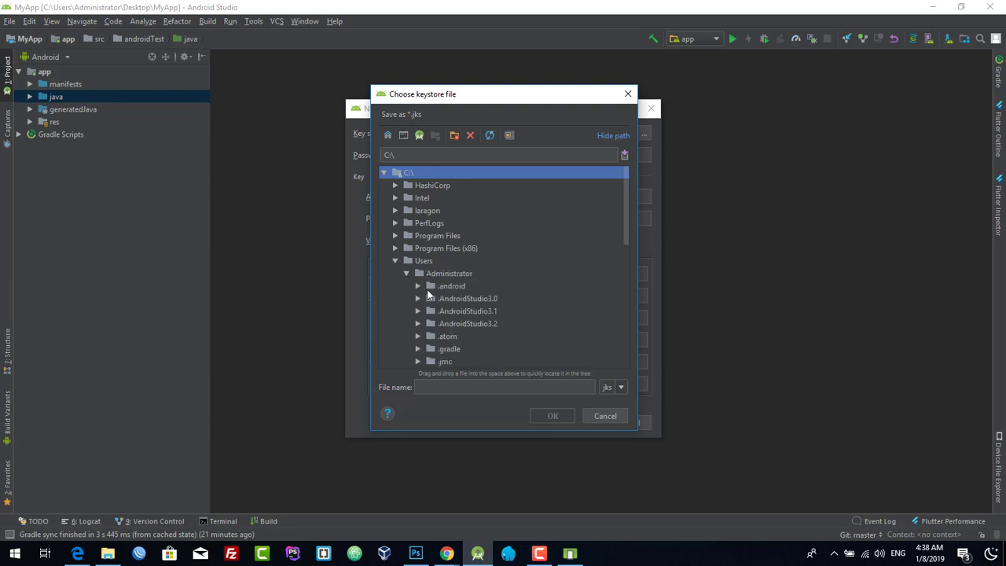
scroll(423, 292, "down", 4)
scroll(422, 291, "down", 2)
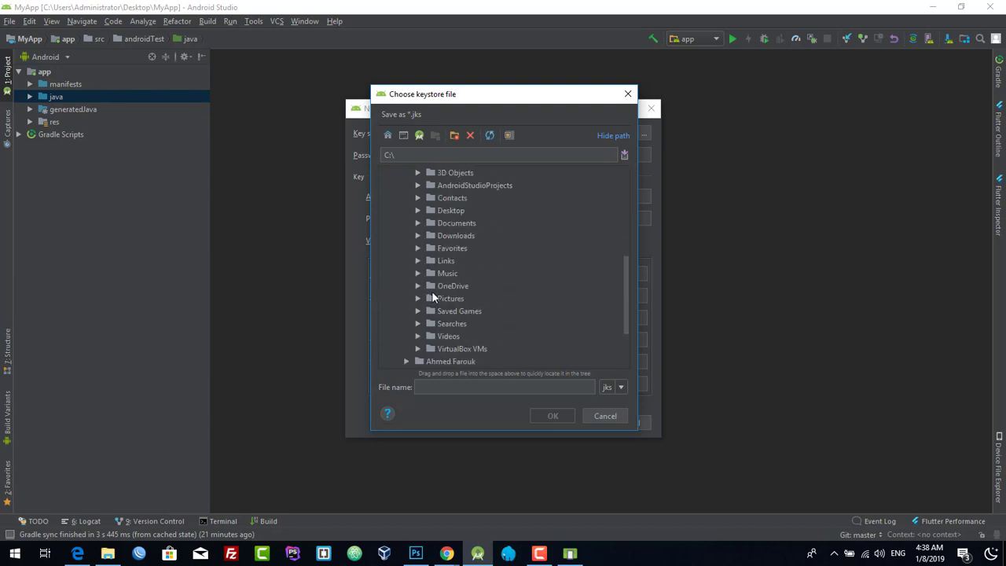
left_click(417, 210)
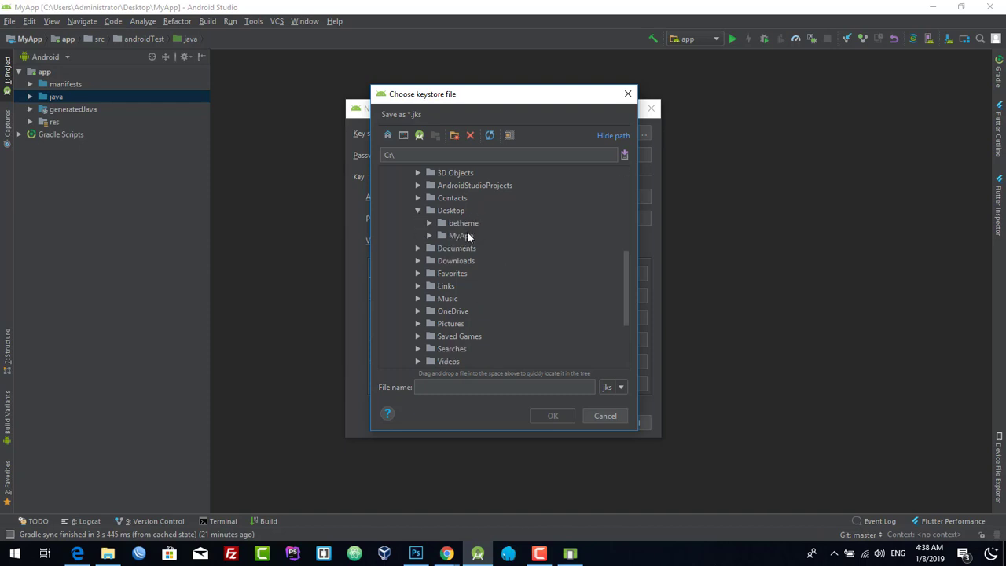
left_click(446, 212)
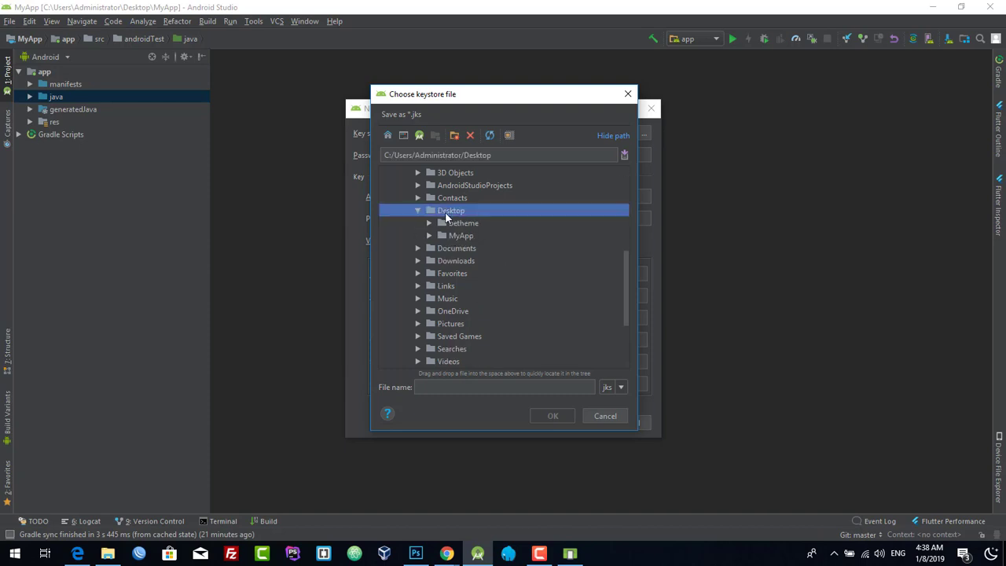
- Name the key store file ali and confirm, saving it as ali.jks
left_click(525, 387)
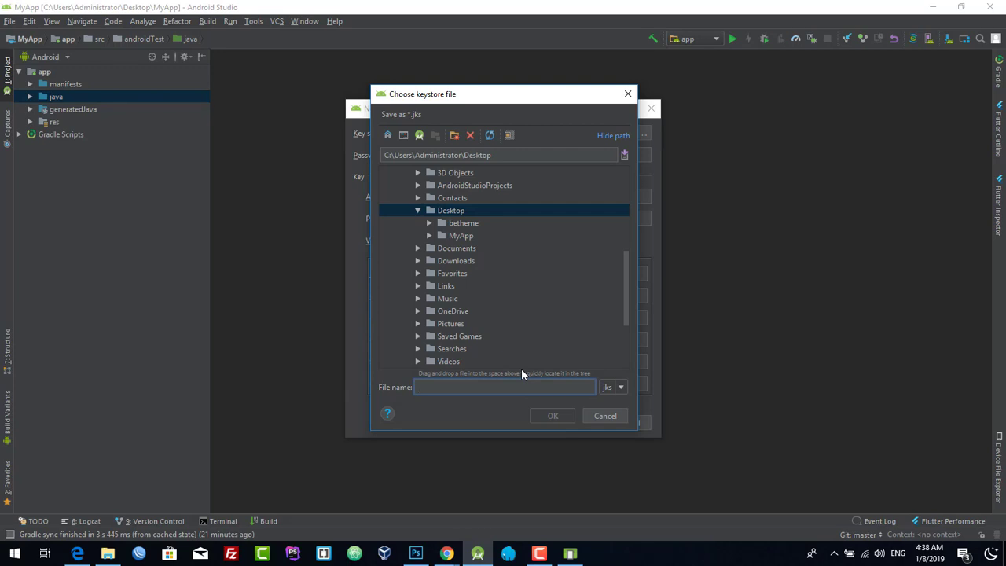
type("ali")
left_click_drag(440, 387, 389, 383)
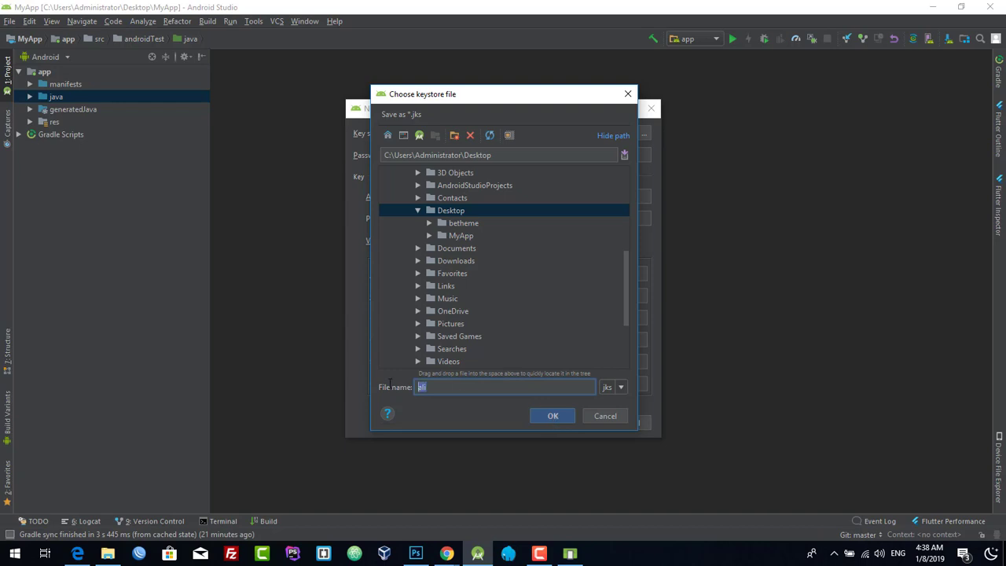
left_click(558, 415)
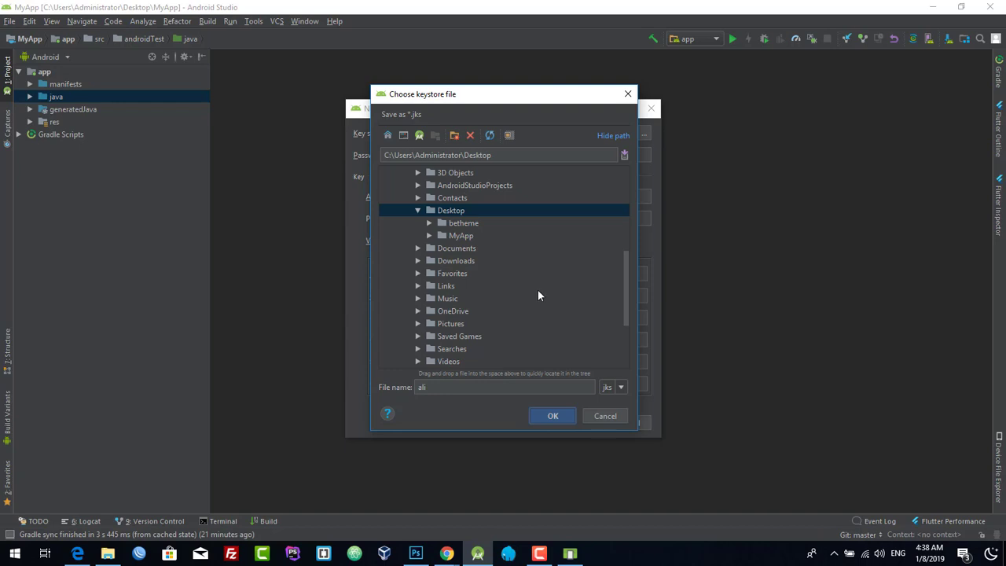
left_click(558, 418)
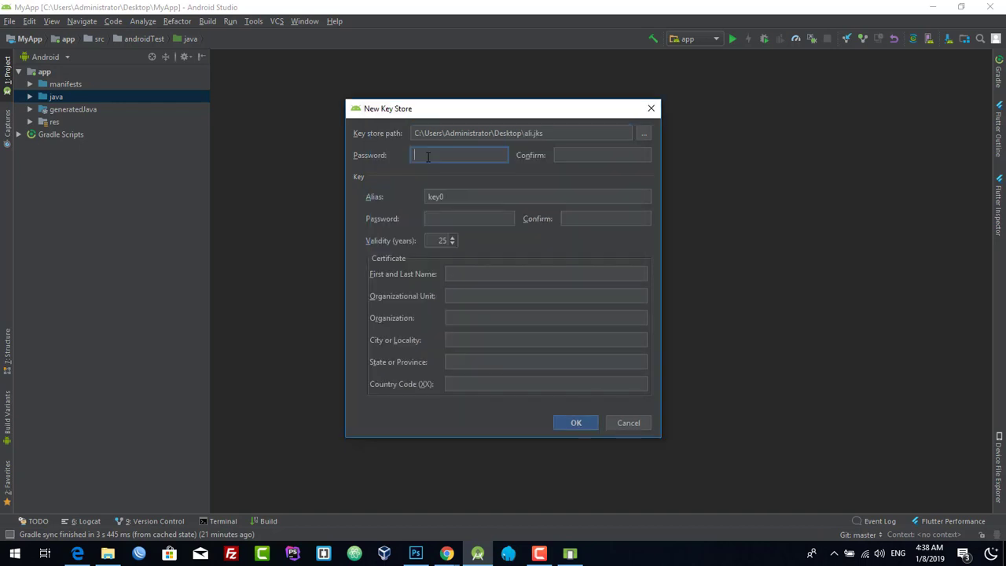
- Enter the key store password and replace the default alias key0 with ali
type("123456")
left_click(555, 155)
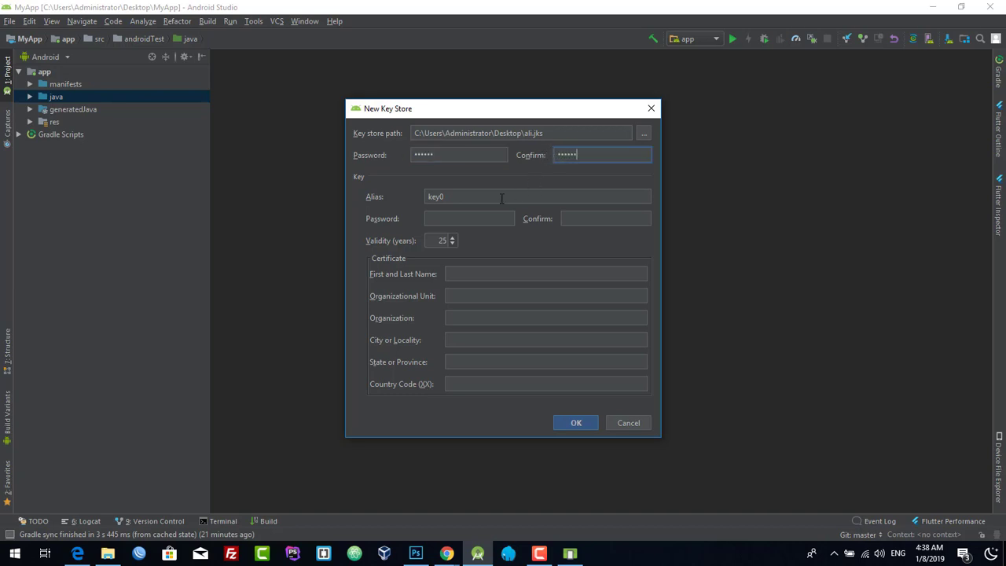
left_click(445, 198)
left_click_drag(445, 198, 386, 205)
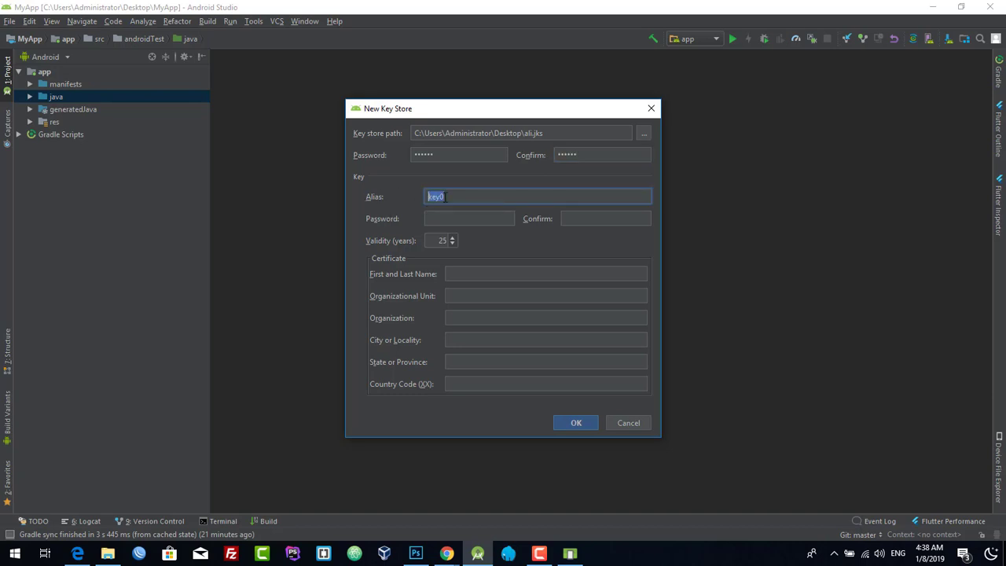
type("ali")
left_click_drag(446, 197, 375, 196)
left_click_drag(447, 154, 344, 149)
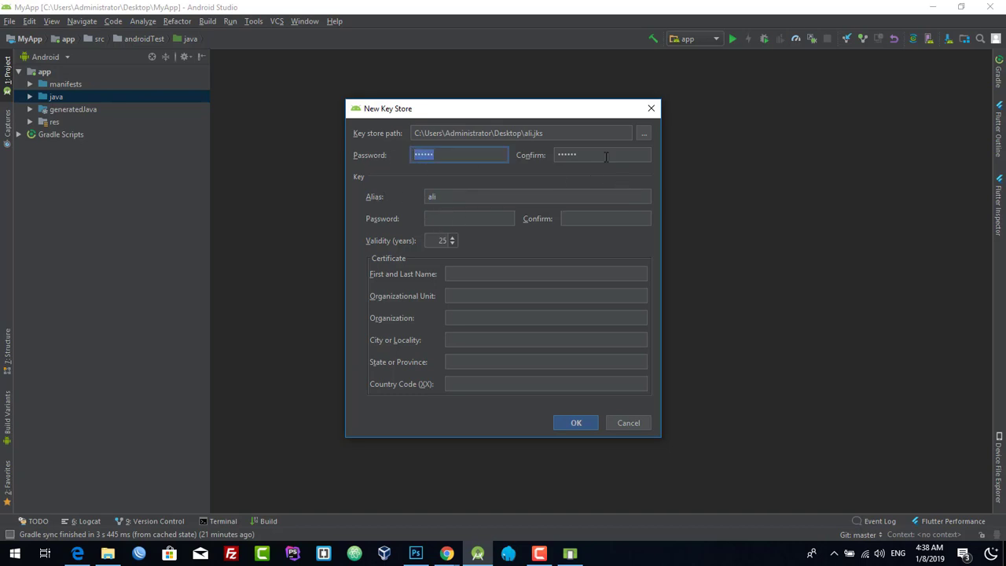
left_click_drag(605, 156, 438, 171)
- Set the key password, 60-year validity and the certificate holder's name, then create the key store
left_click(438, 218)
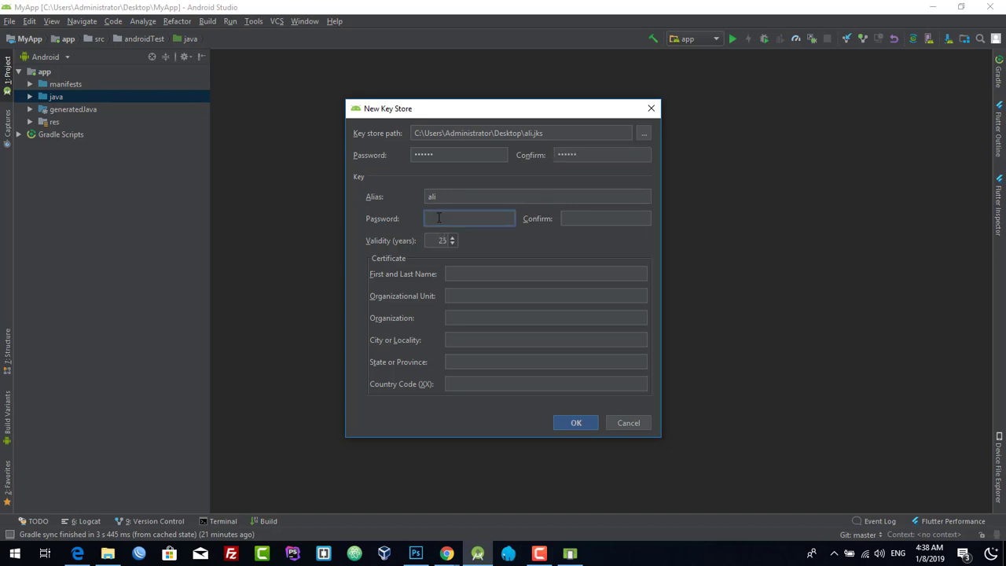
type("123")
left_click(602, 218)
type("1234")
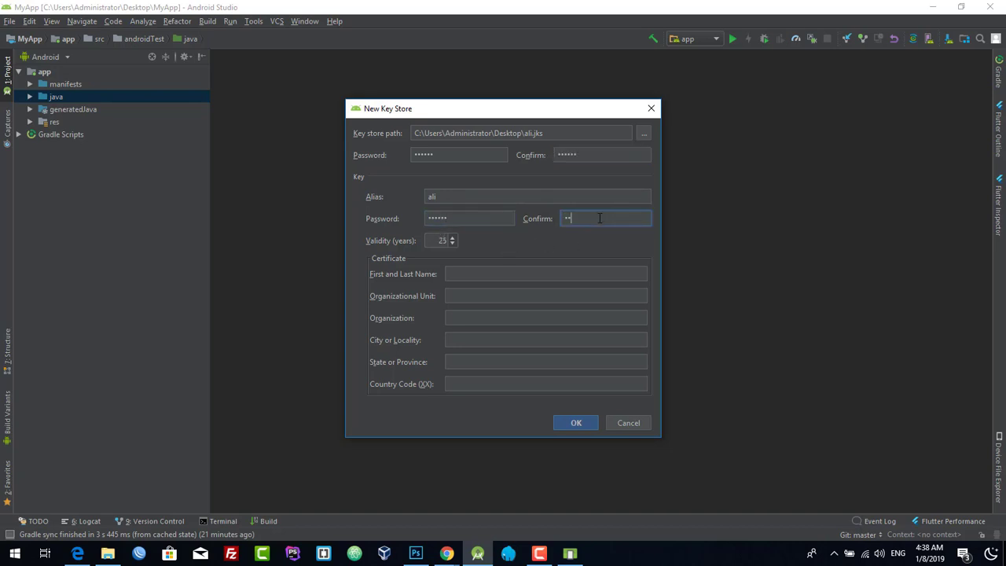
left_click(438, 240)
type("60")
left_click(493, 274)
type("ali")
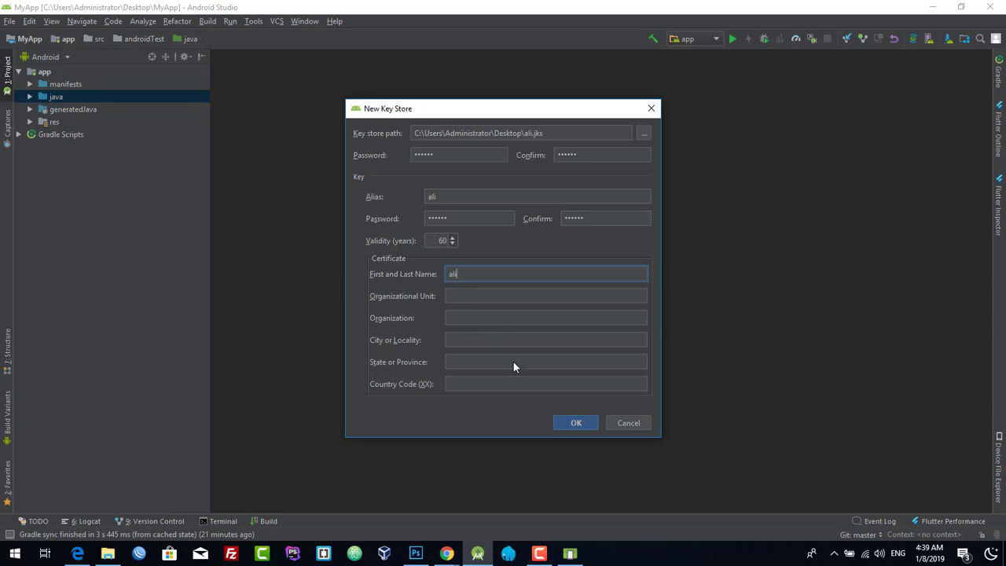
left_click(561, 423)
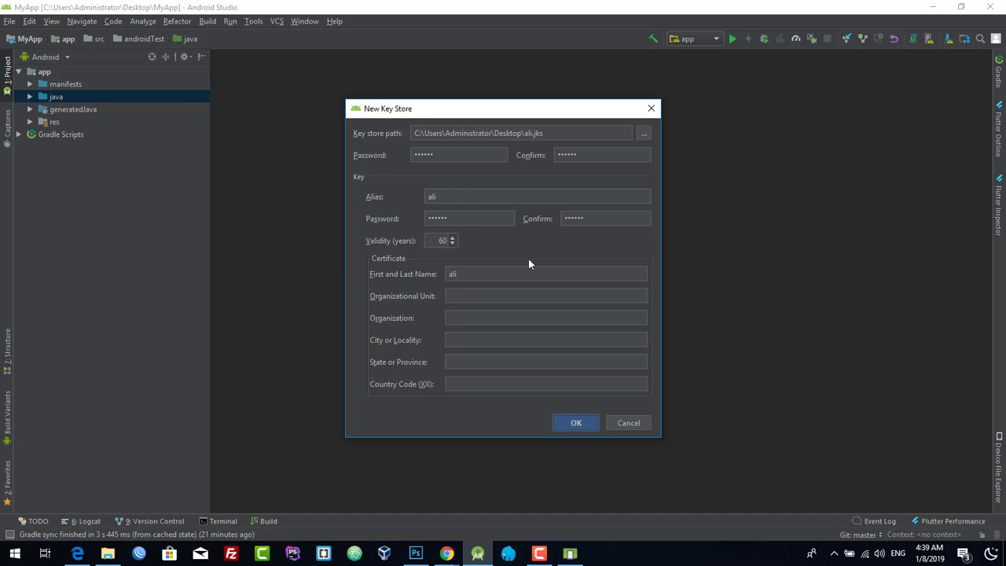
key("Return")
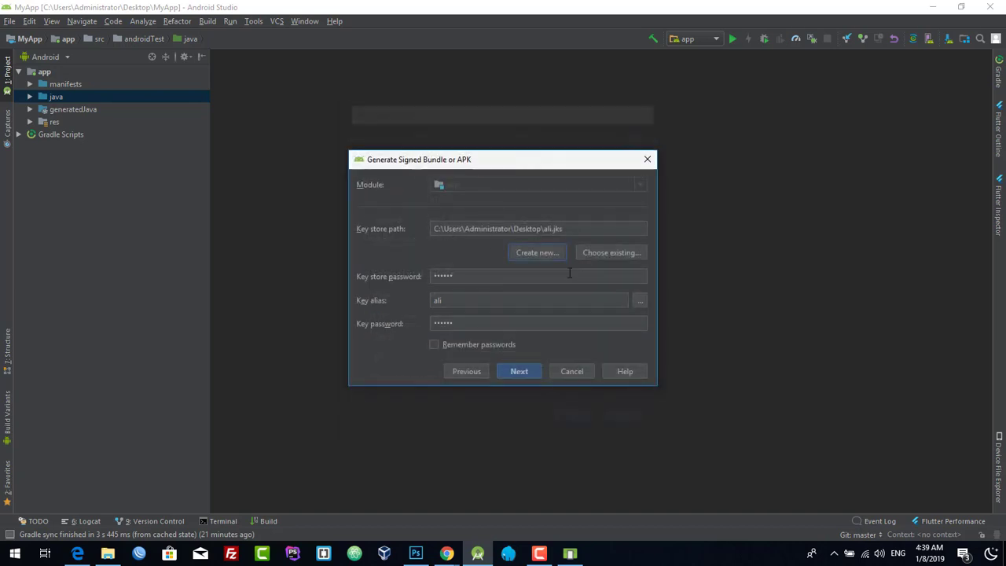
- Remember passwords, set Desktop as destination, enable V1 (Jar Signature), and build the release APK
left_click(458, 344)
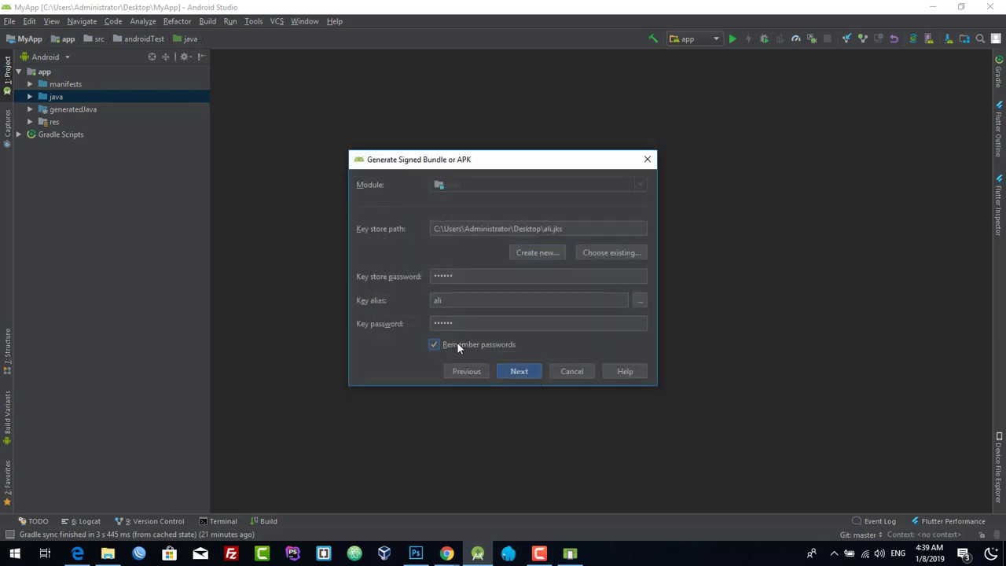
left_click(517, 375)
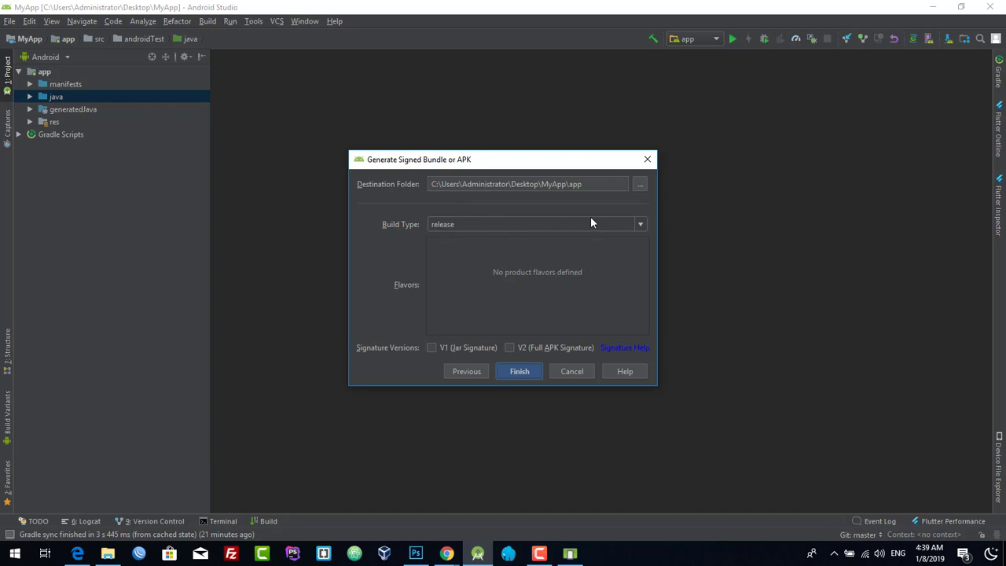
left_click(640, 187)
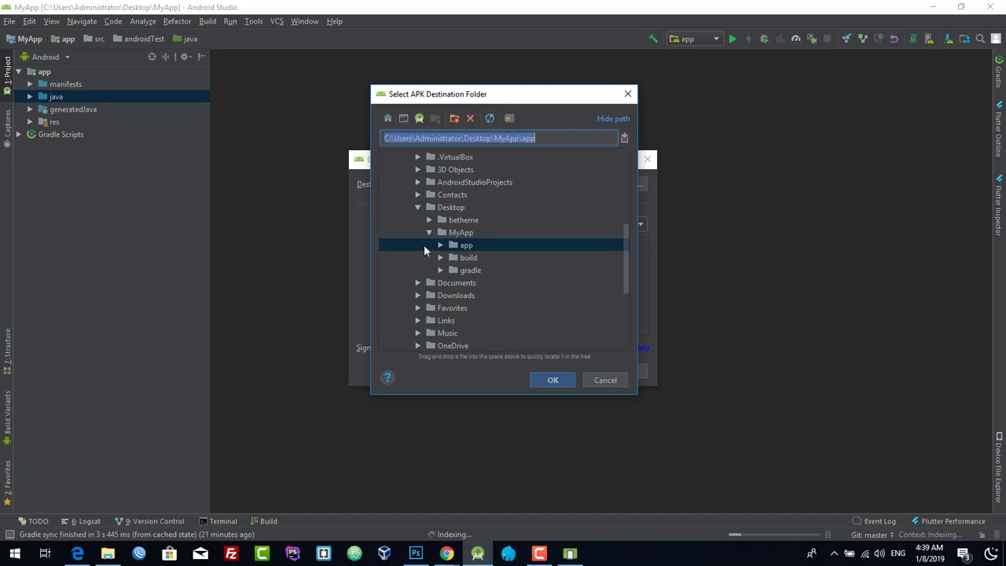
left_click(433, 207)
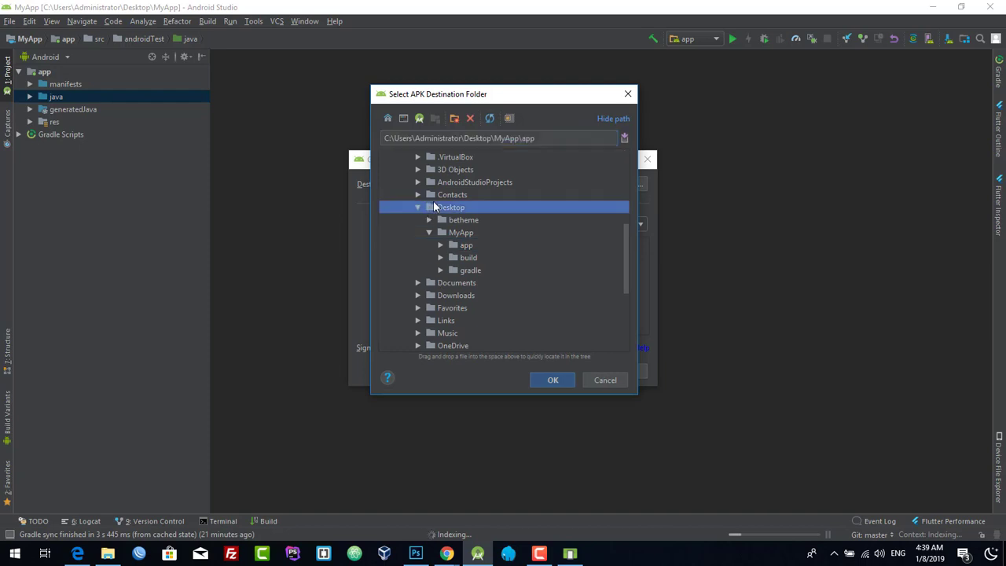
left_click(547, 381)
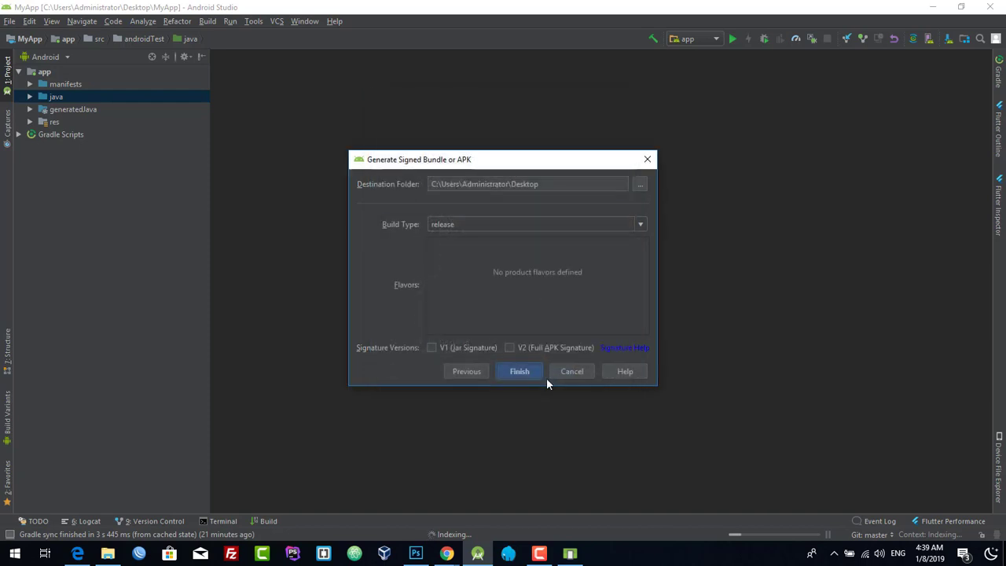
left_click(431, 347)
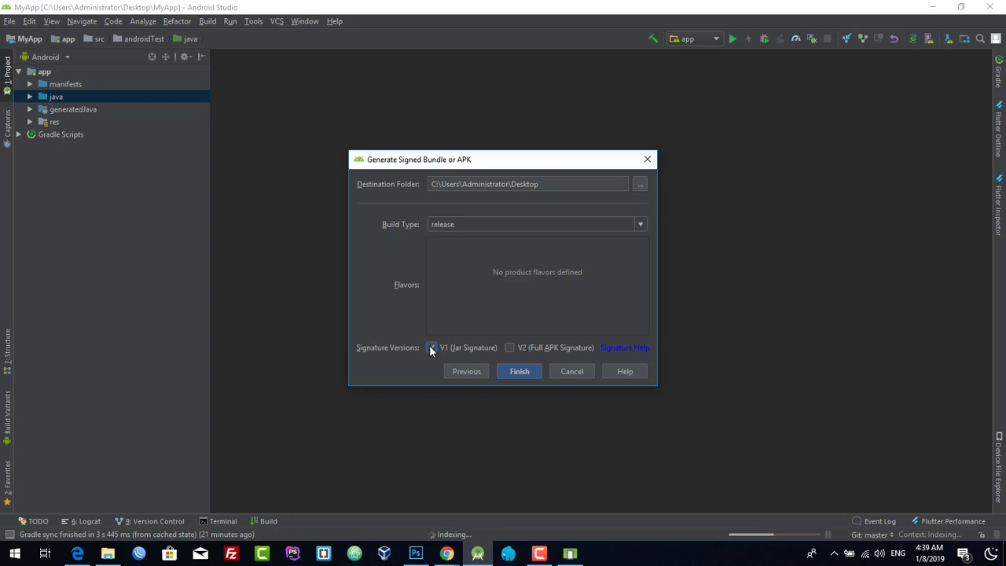
left_click(515, 373)
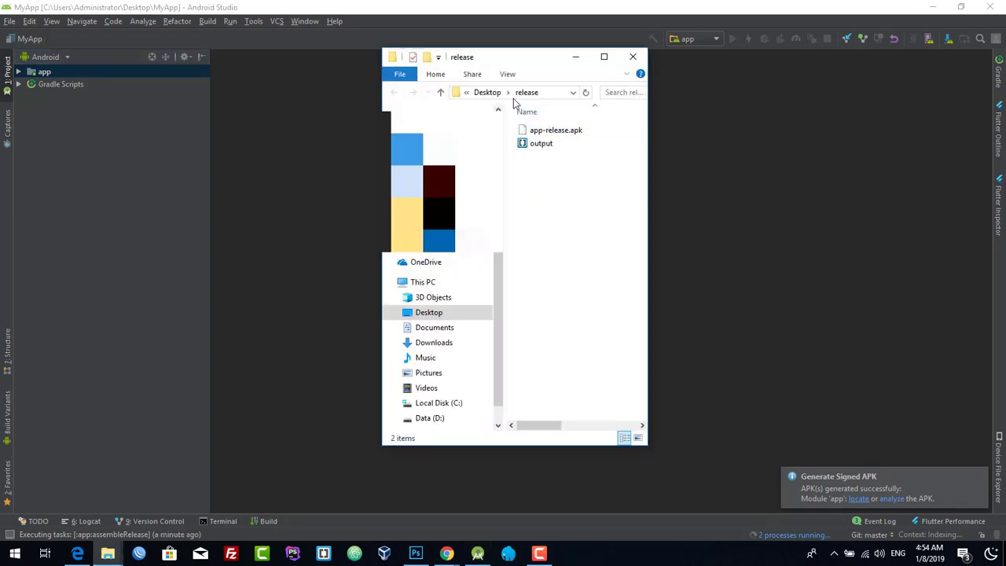
- Snap the browser right and drag app-release.apk from the release folder into the Play Console release
left_click(932, 6)
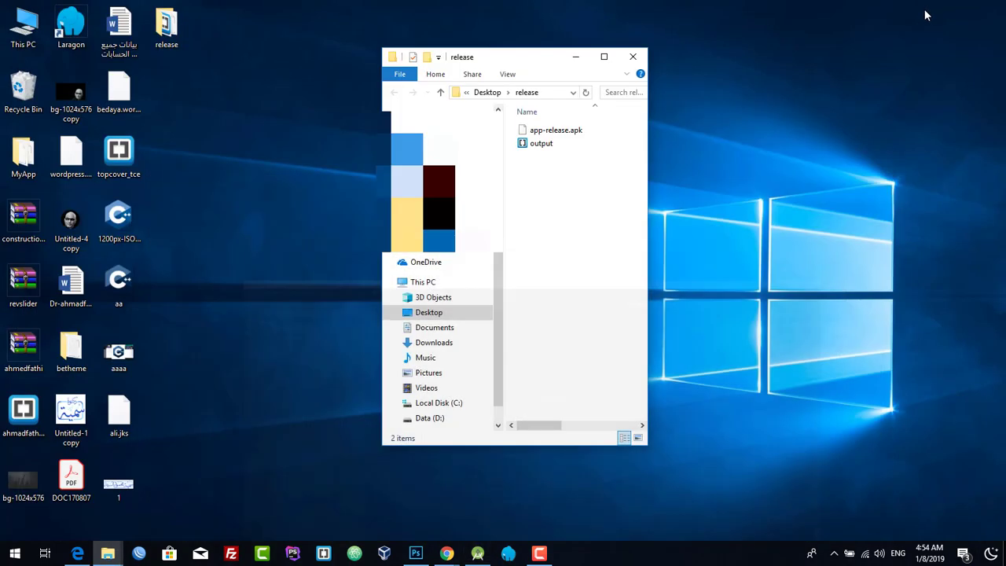
left_click(446, 553)
left_click(487, 497)
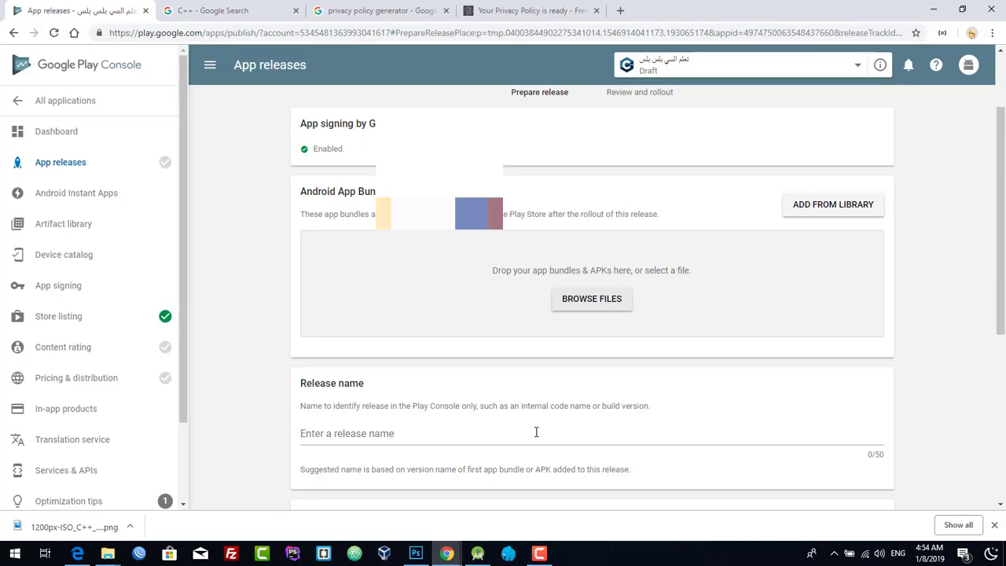
key("super+Right")
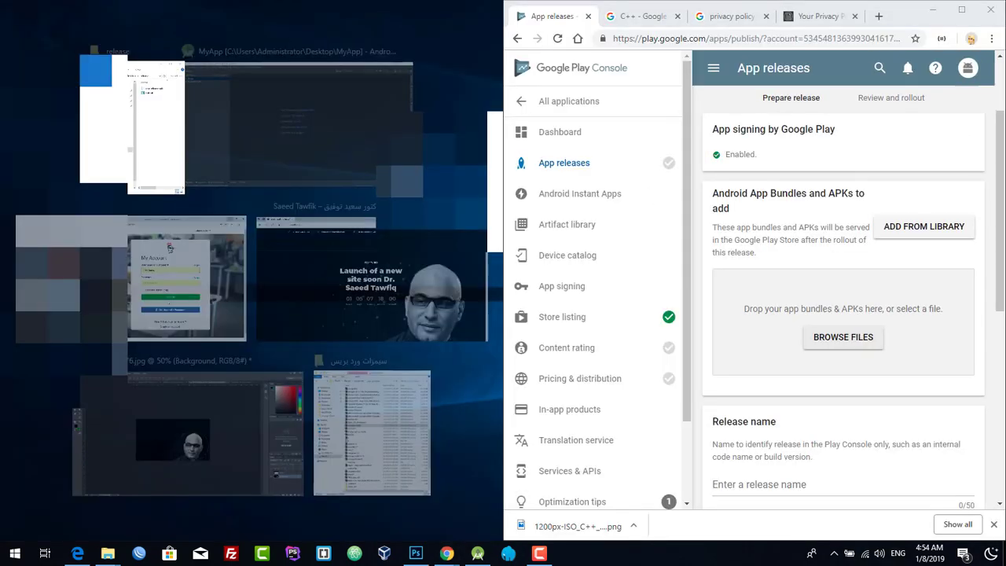
left_click(148, 117)
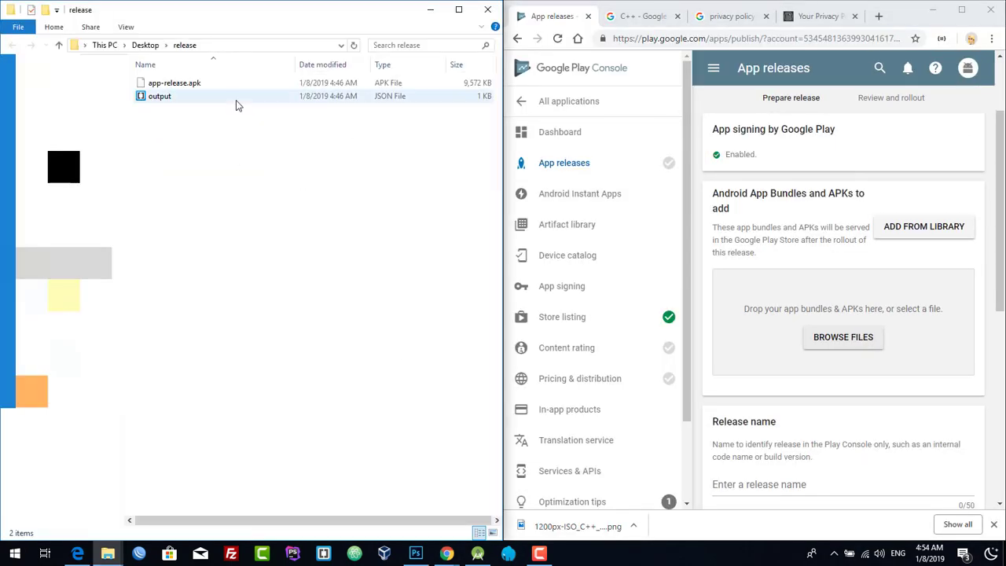
left_click(197, 89)
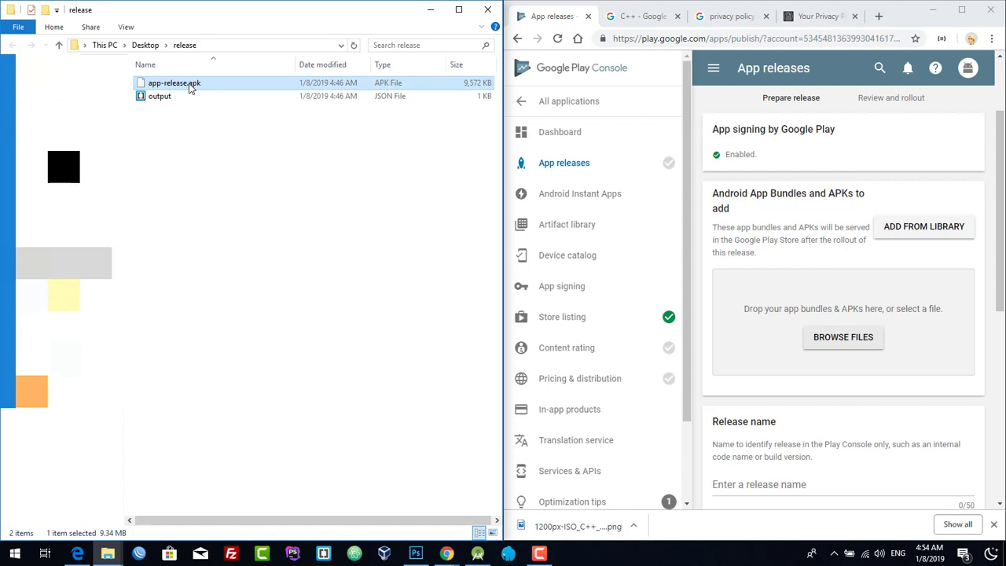
left_click_drag(191, 88, 777, 312)
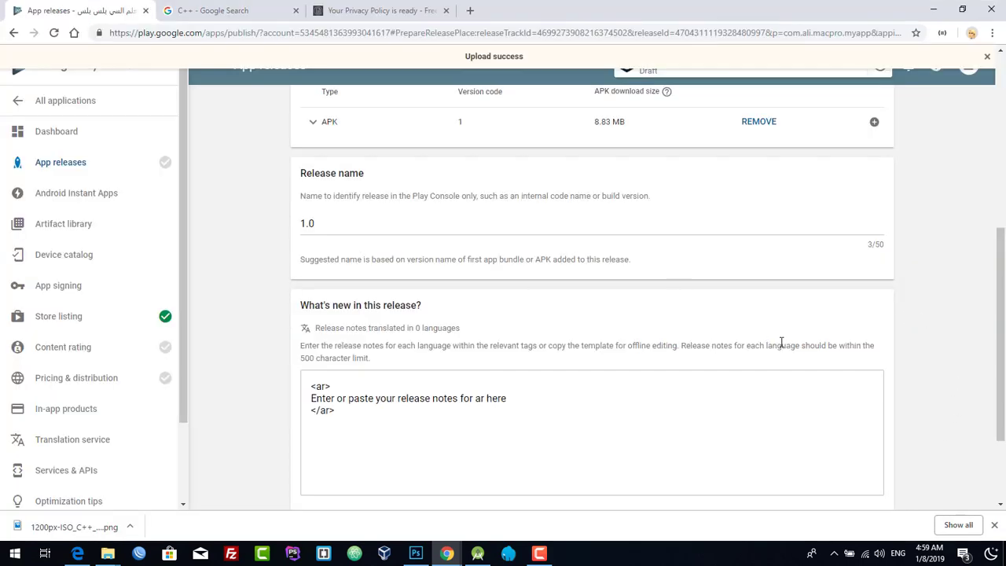
scroll(785, 361, "up", 4)
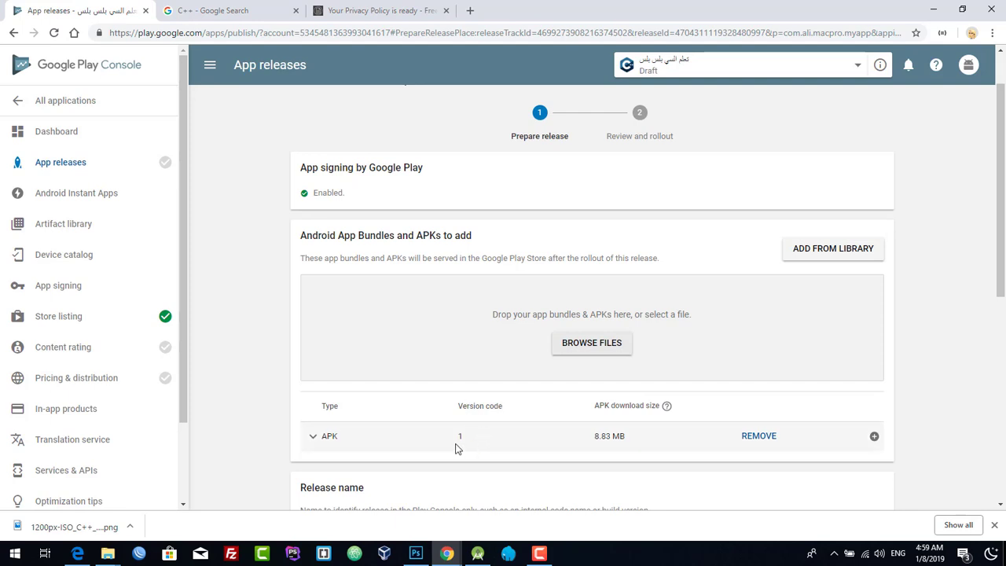
- Save release 1.0, open its production rollout review, then go to Pricing & distribution
scroll(589, 422, "down", 6)
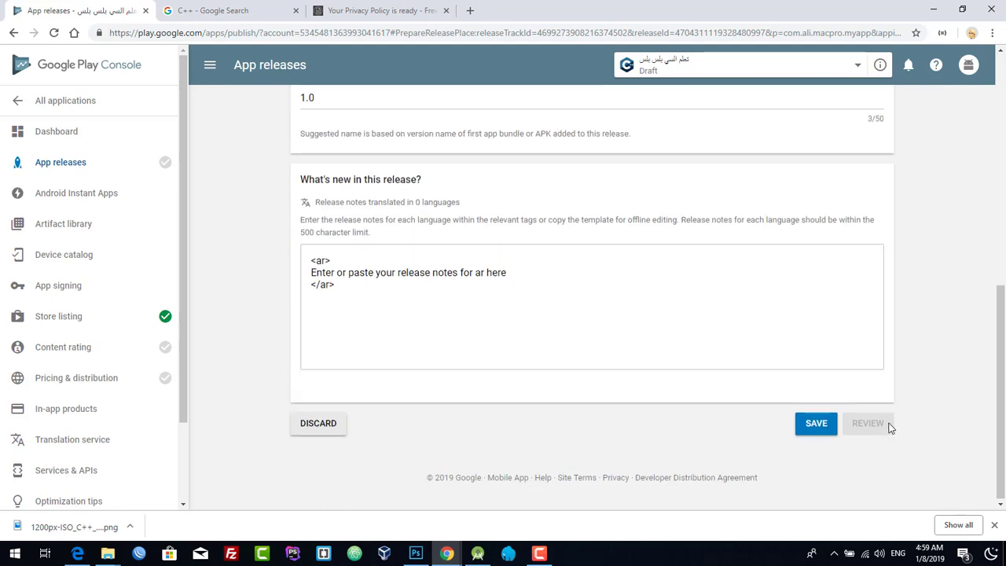
left_click(824, 425)
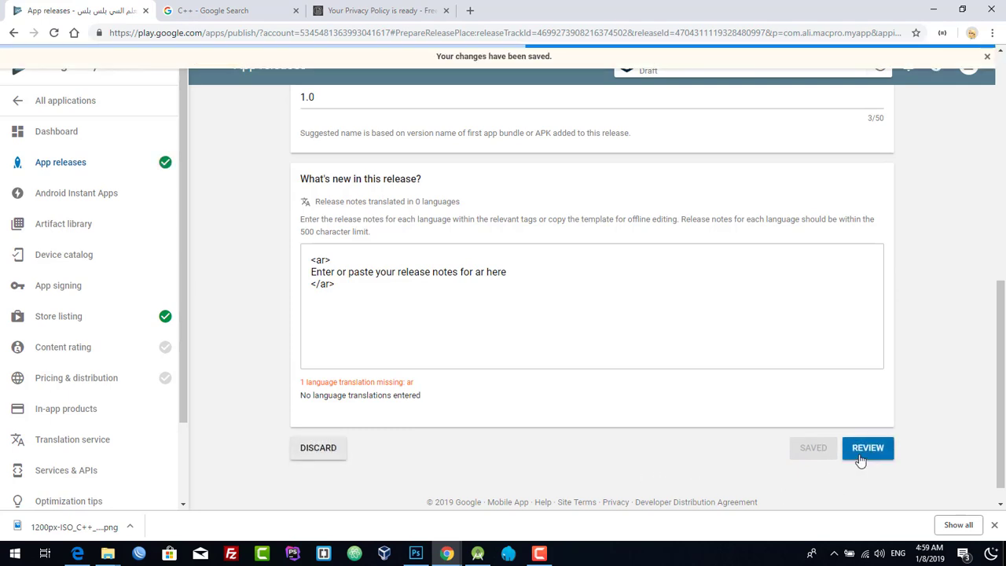
left_click(860, 454)
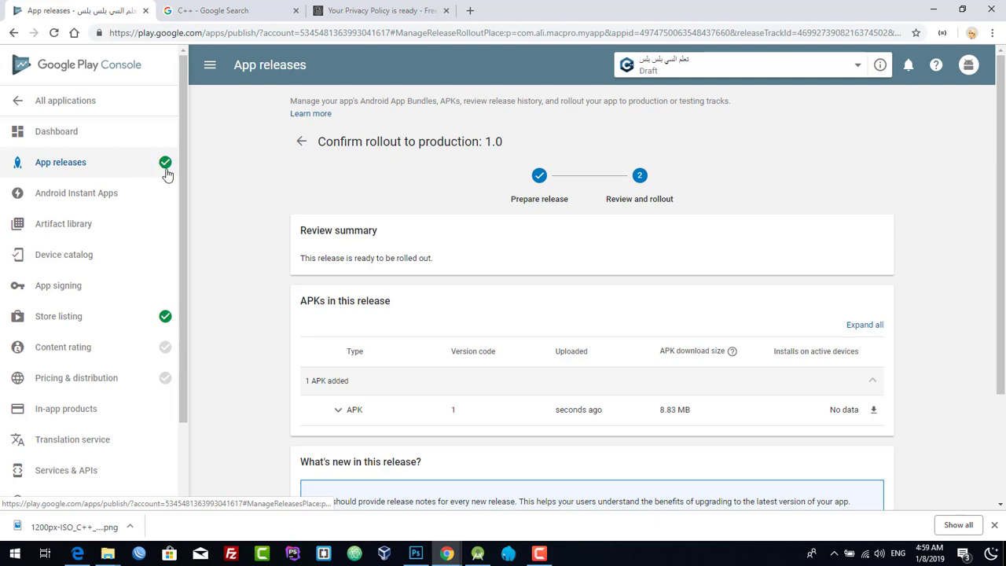
mouse_move(157, 350)
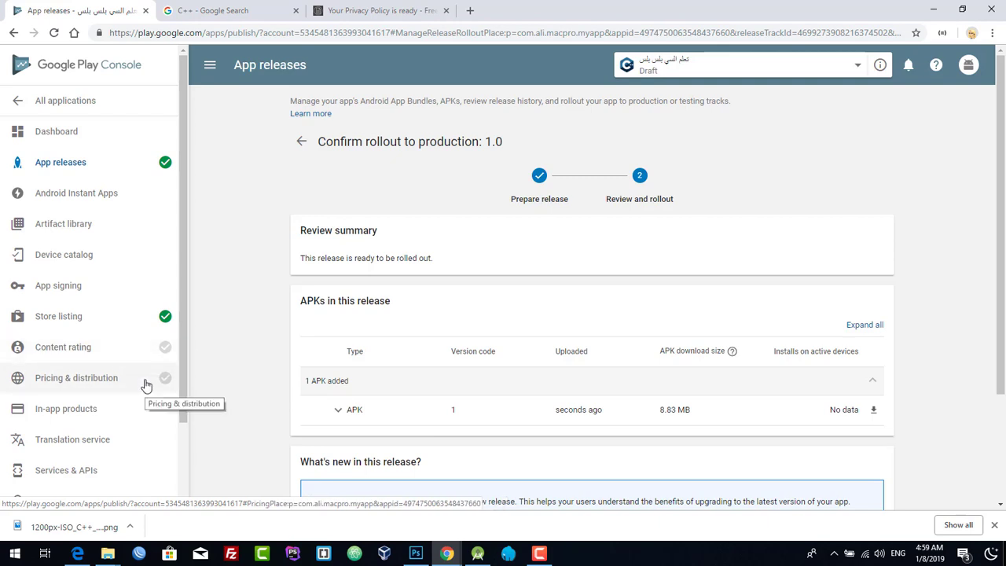
left_click(146, 385)
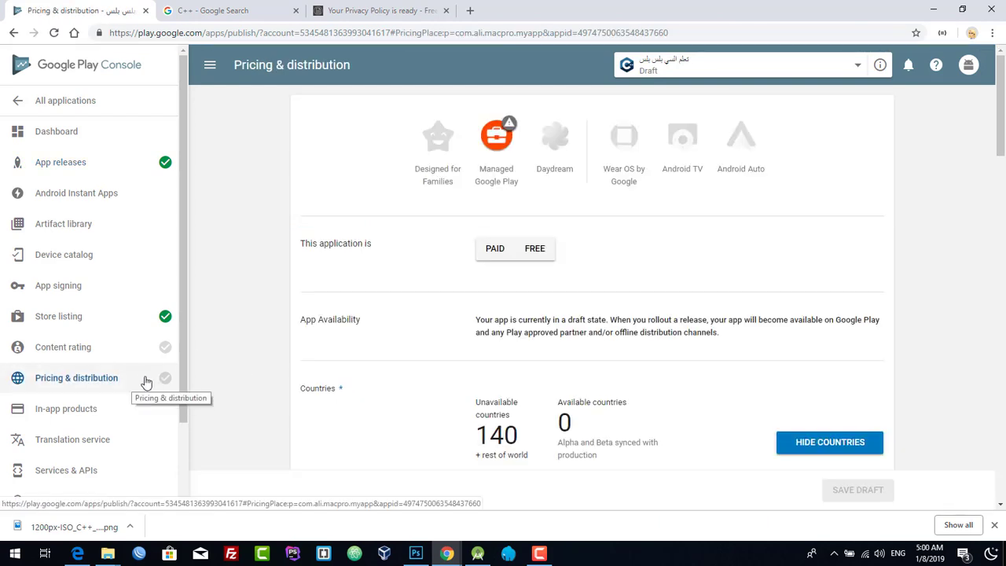
- Set the app's pricing to Free
left_click(534, 250)
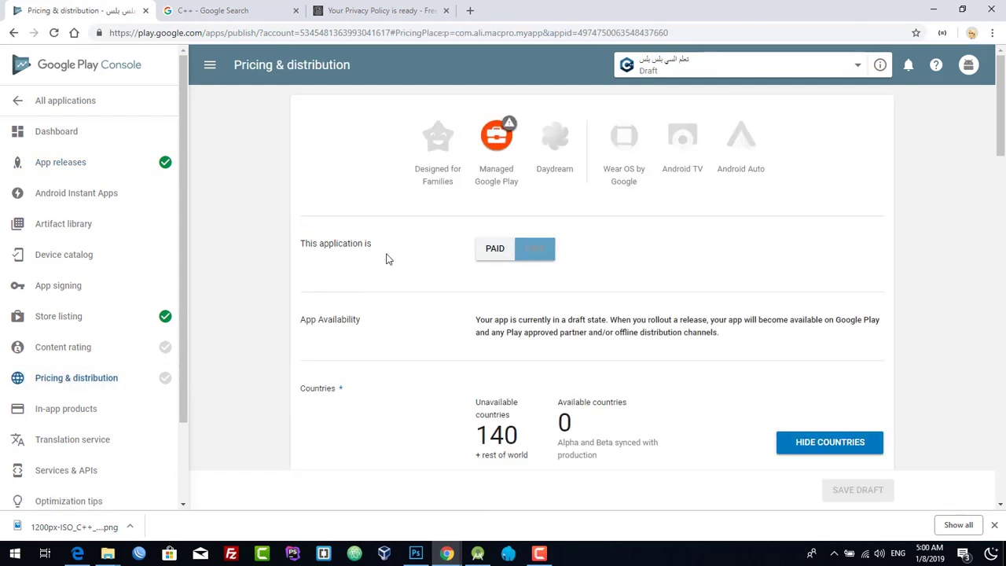
left_click_drag(312, 250, 368, 251)
left_click(483, 250)
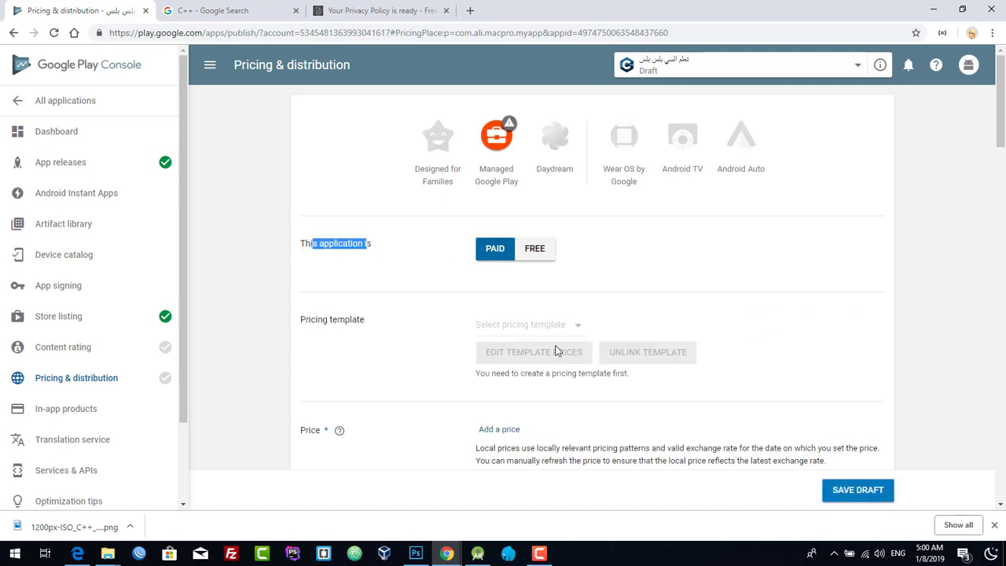
left_click(546, 253)
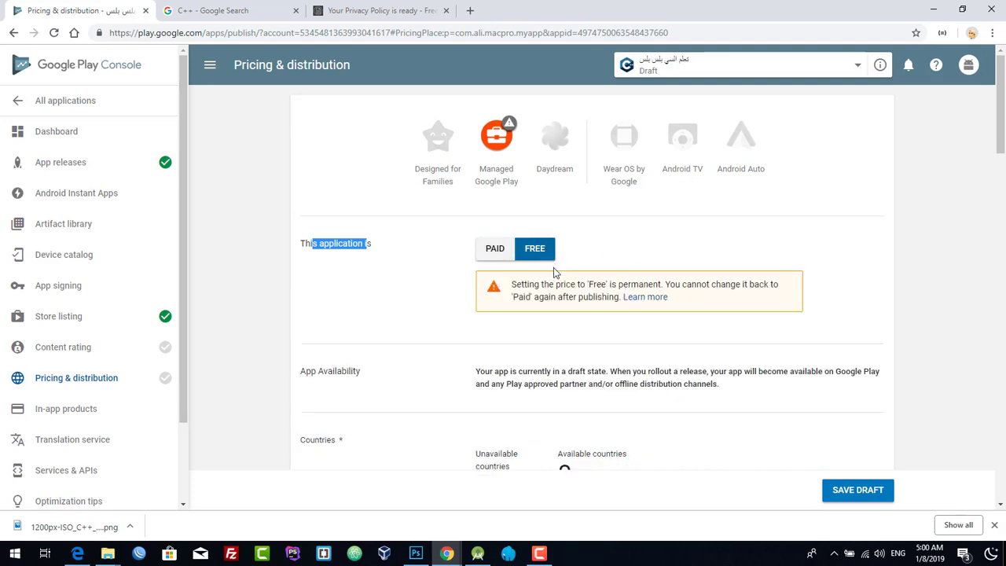
- Make the app available in all 140 countries plus rest of world
scroll(449, 310, "down", 2)
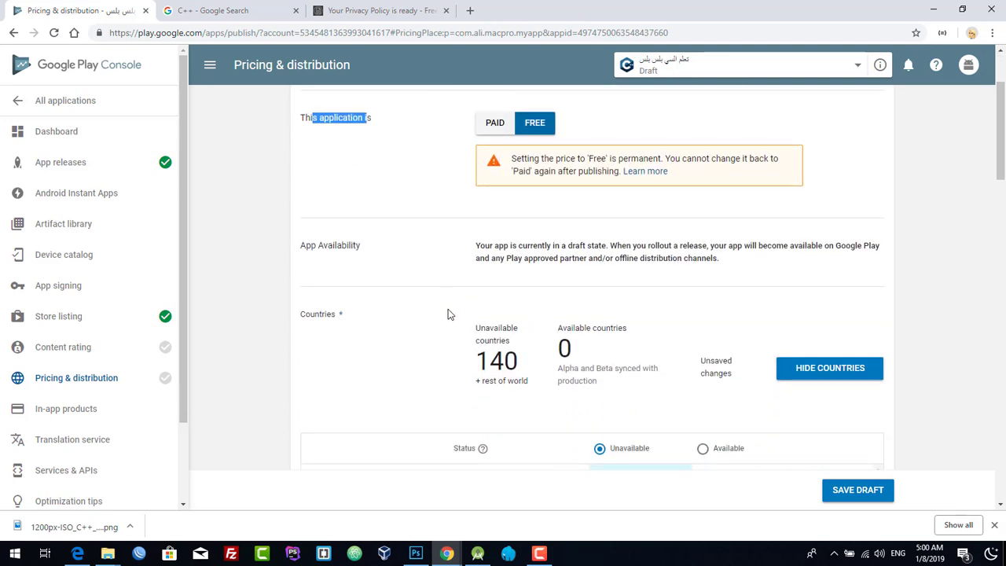
scroll(572, 340, "down", 2)
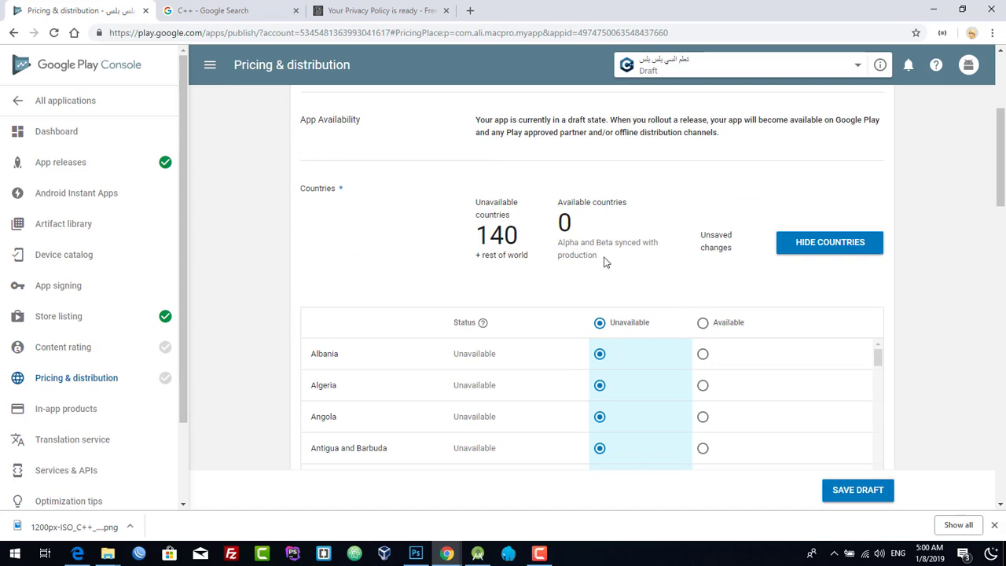
scroll(550, 354, "down", 2)
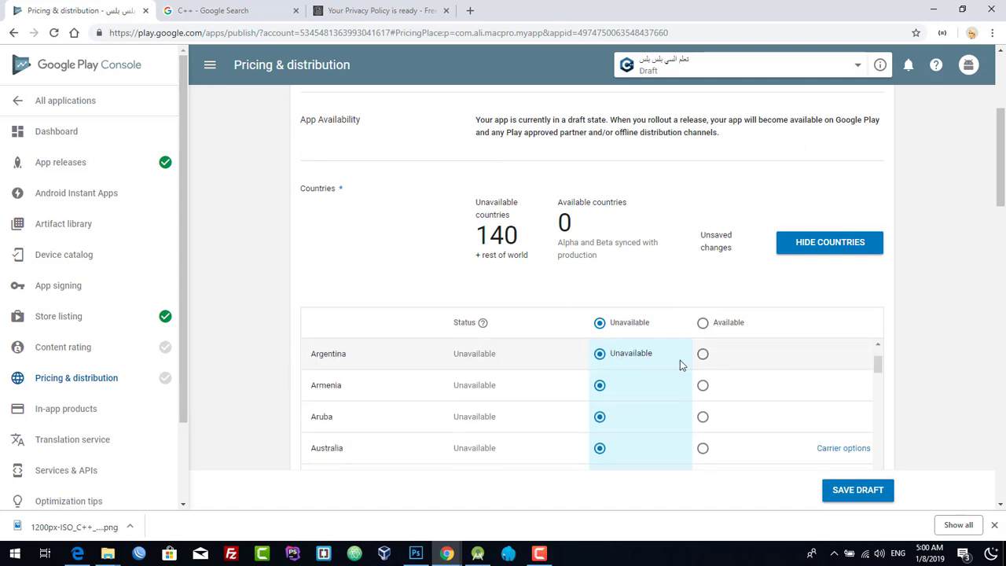
left_click(704, 323)
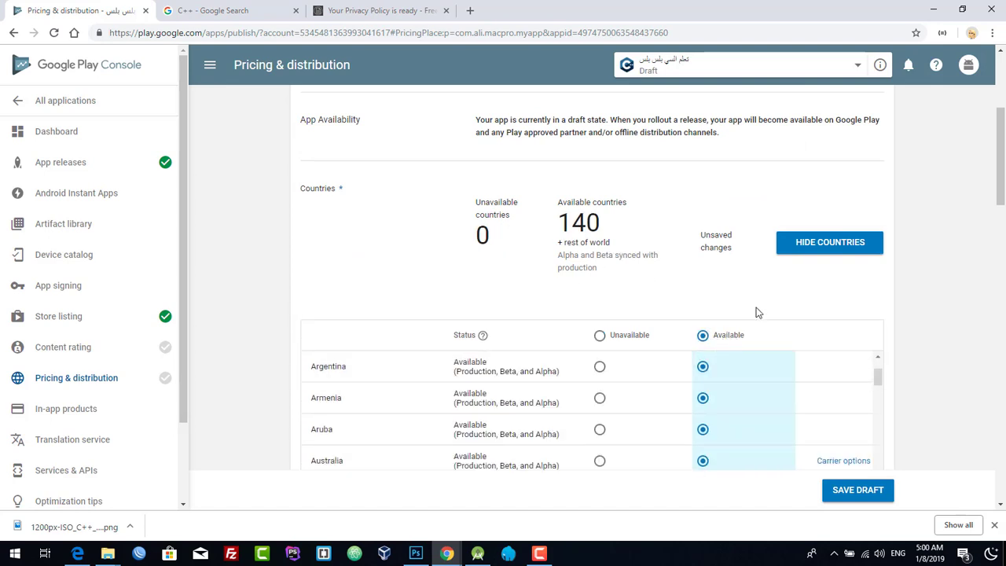
scroll(751, 375, "down", 2)
scroll(736, 353, "down", 8)
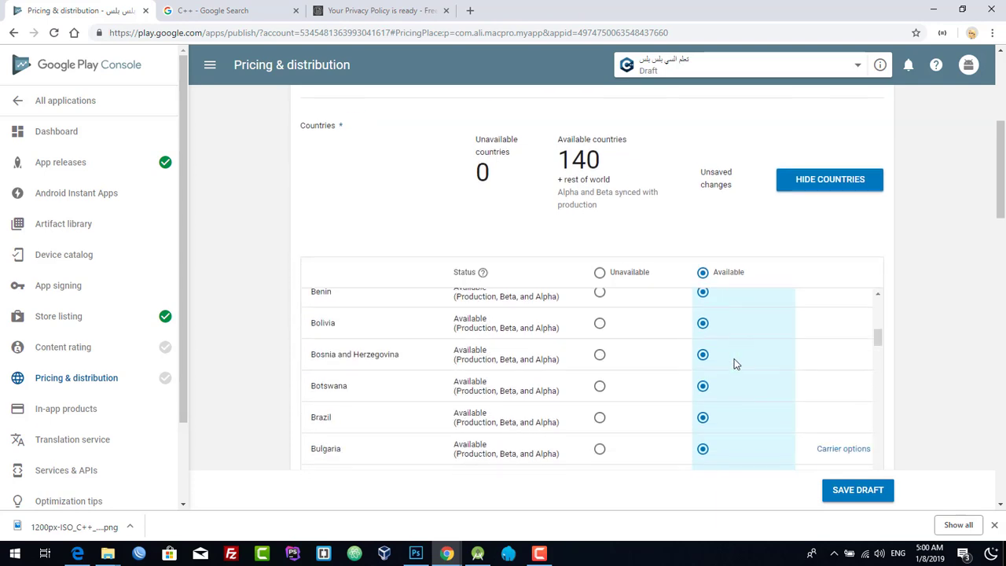
scroll(734, 359, "down", 4)
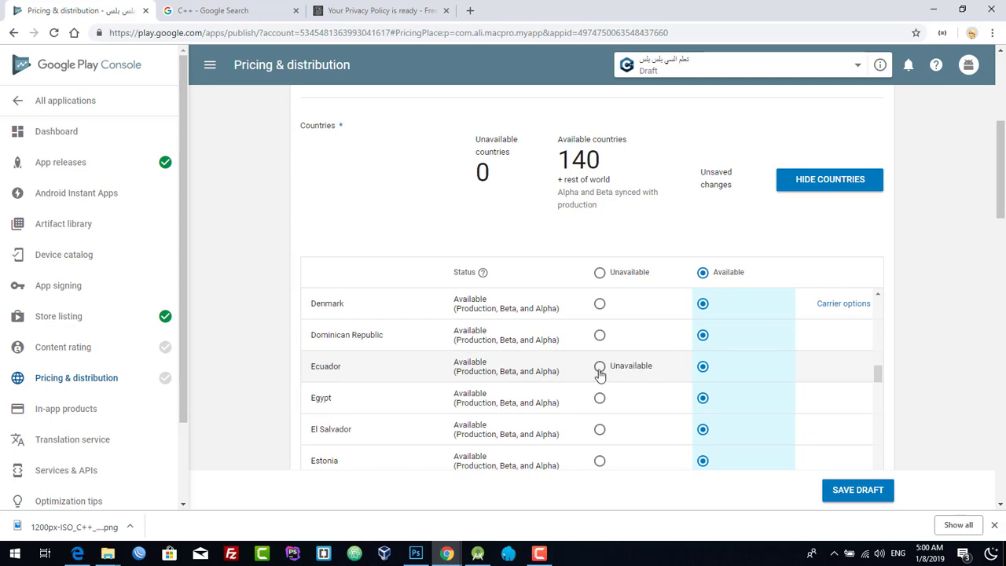
scroll(921, 432, "down", 5)
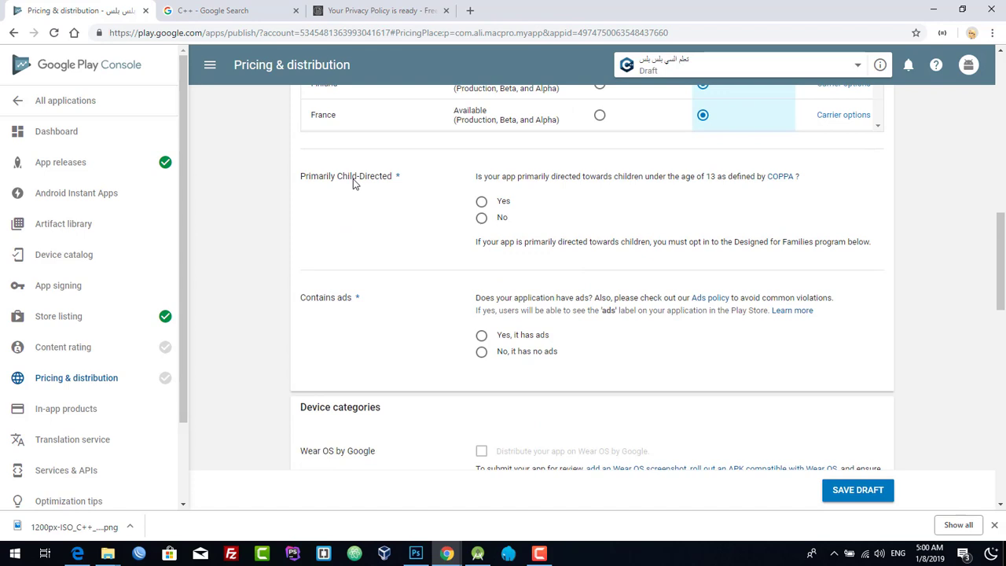
- Answer No to whether the app is primarily child-directed
left_click_drag(476, 177, 583, 179)
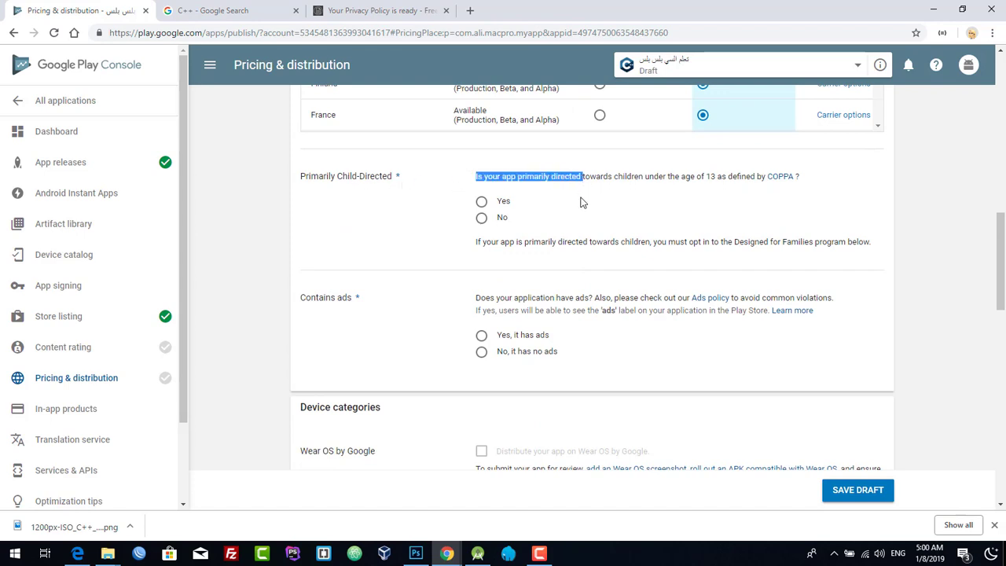
left_click(548, 201)
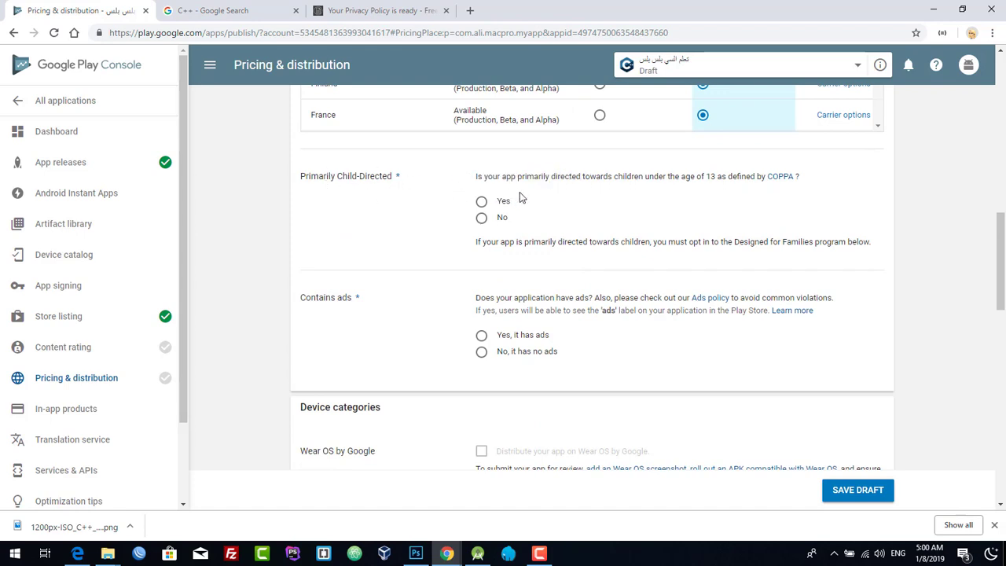
left_click_drag(568, 179, 634, 182)
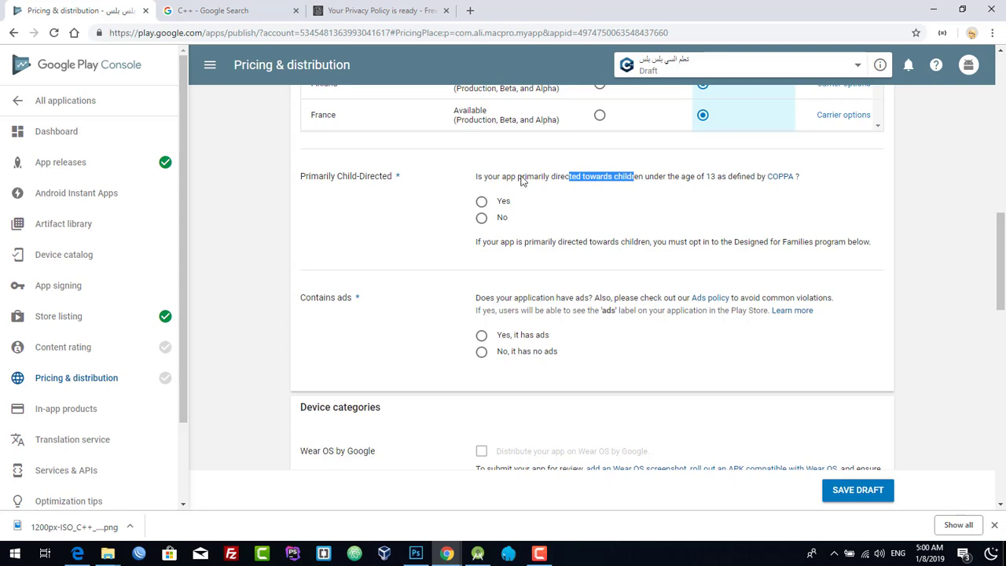
left_click(689, 181)
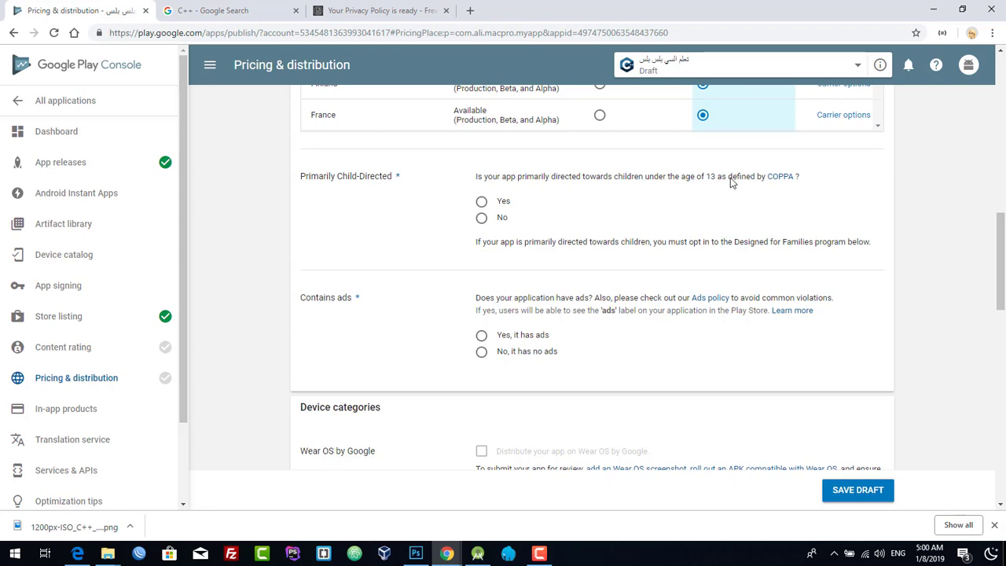
left_click_drag(731, 181, 711, 180)
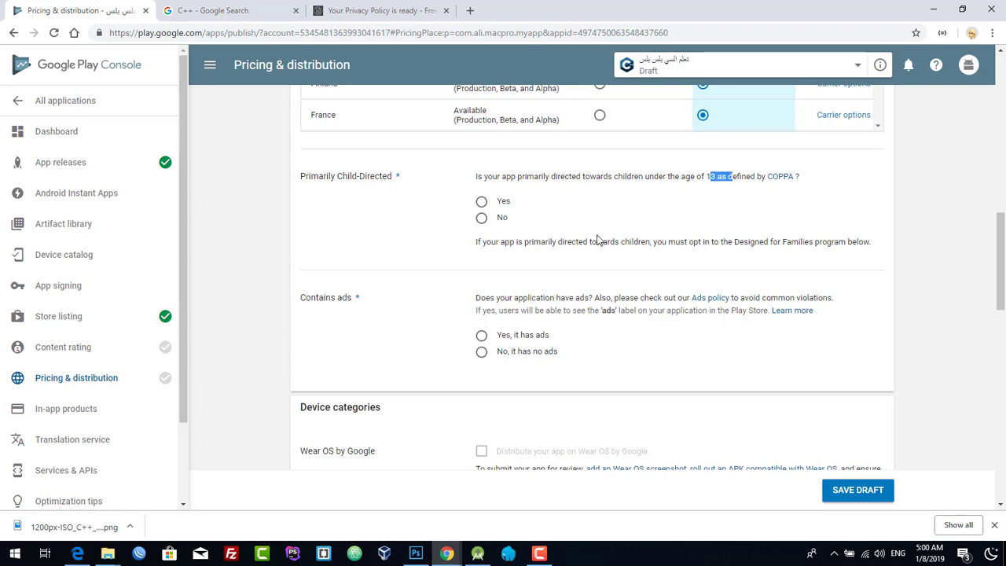
left_click(482, 219)
- Declare 'Yes, it has ads' under Contains ads
scroll(490, 280, "down", 2)
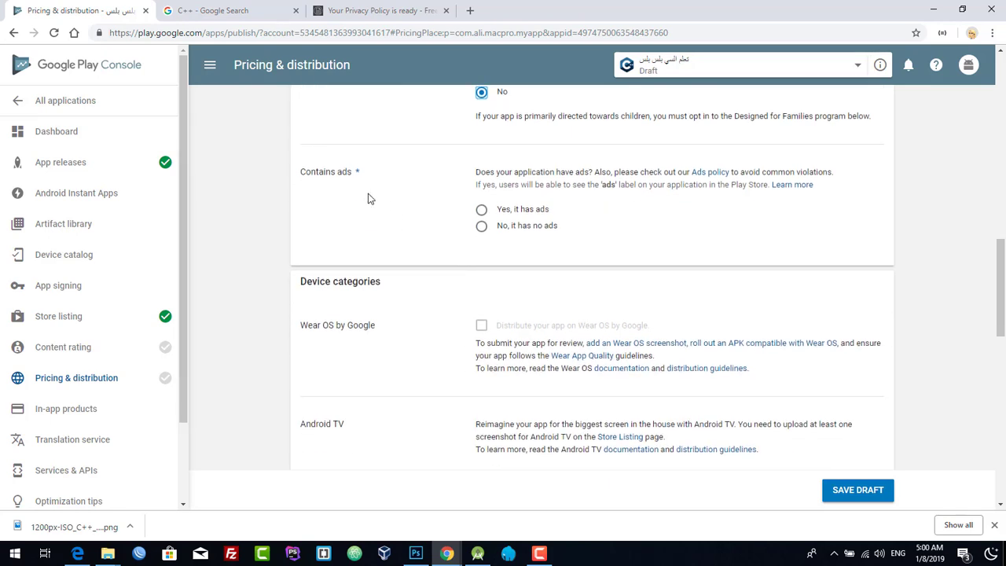
left_click_drag(331, 173, 306, 173)
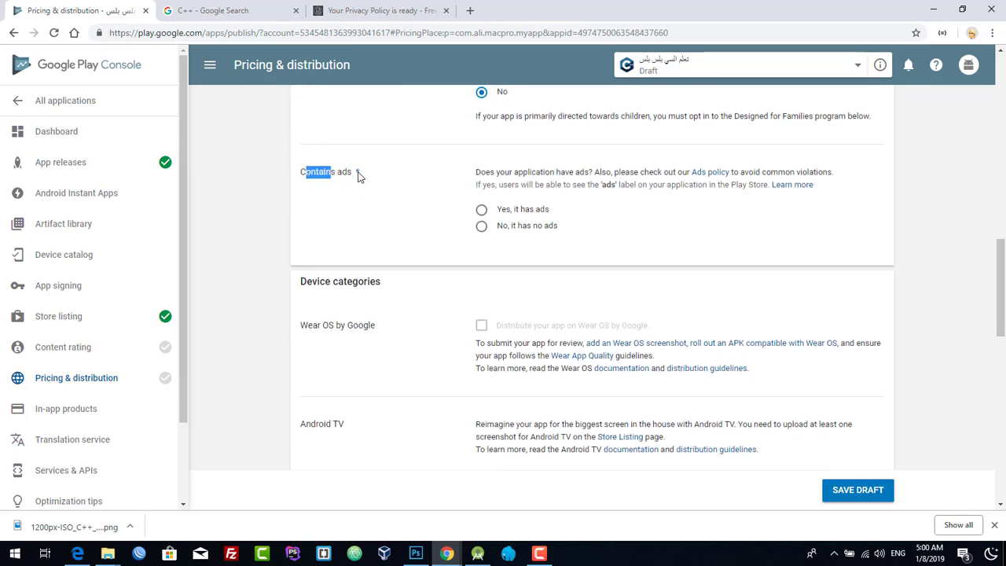
left_click(481, 211)
scroll(452, 263, "down", 5)
scroll(439, 265, "down", 5)
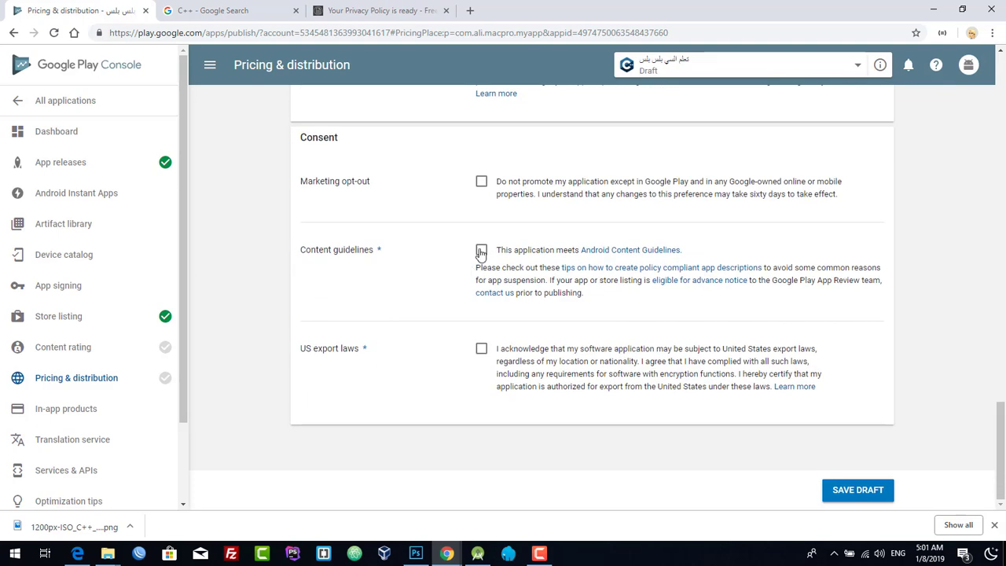
- Tick the Content guidelines and US export laws consents and save the draft
left_click(481, 252)
left_click(482, 349)
left_click(839, 495)
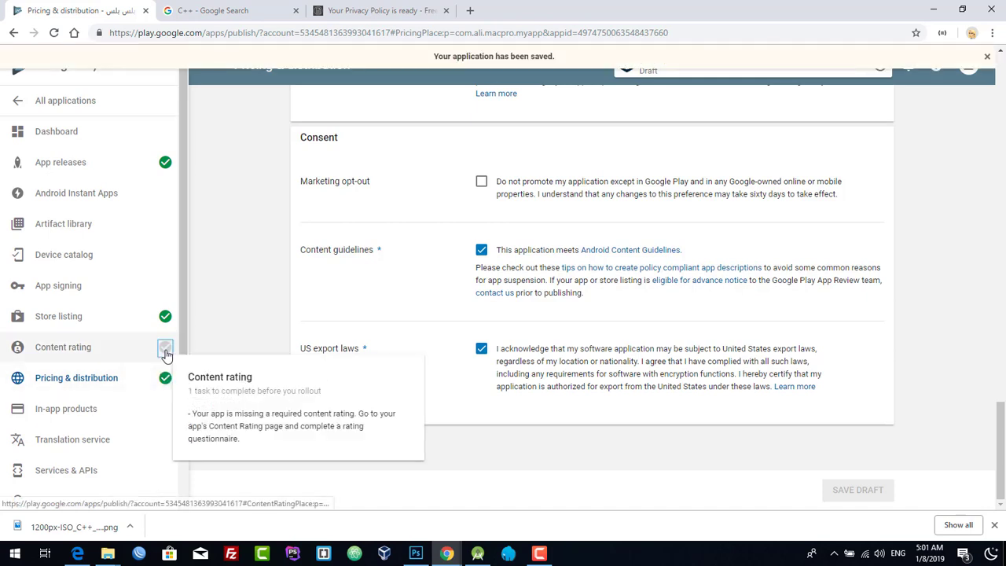
left_click(165, 349)
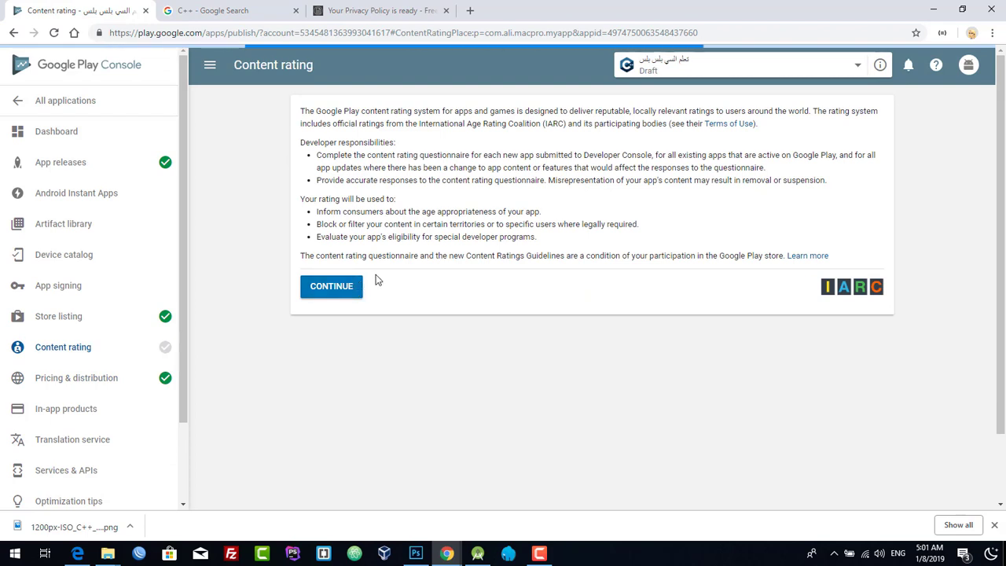
- Start the content rating questionnaire and enter the contact email address
left_click(343, 287)
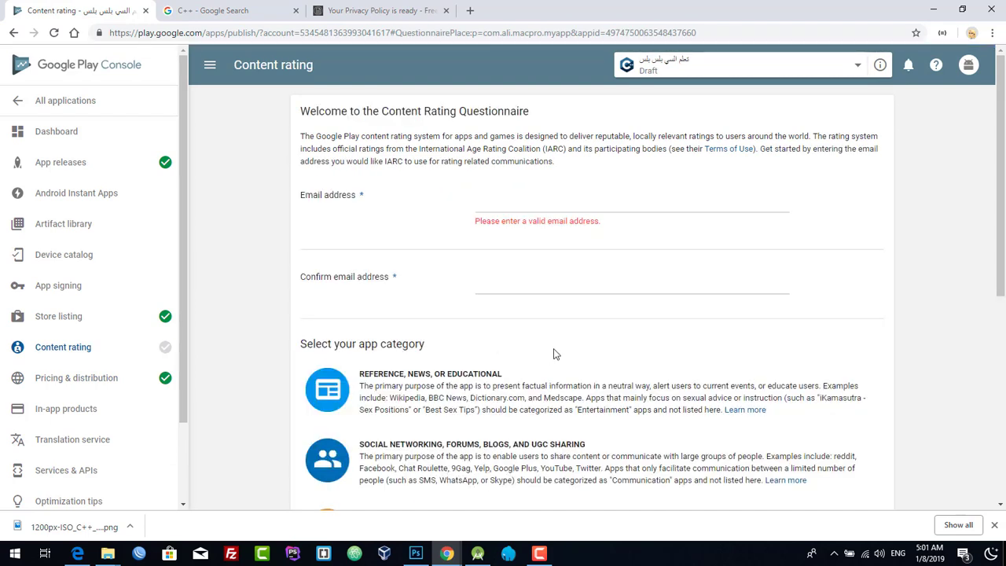
left_click(562, 205)
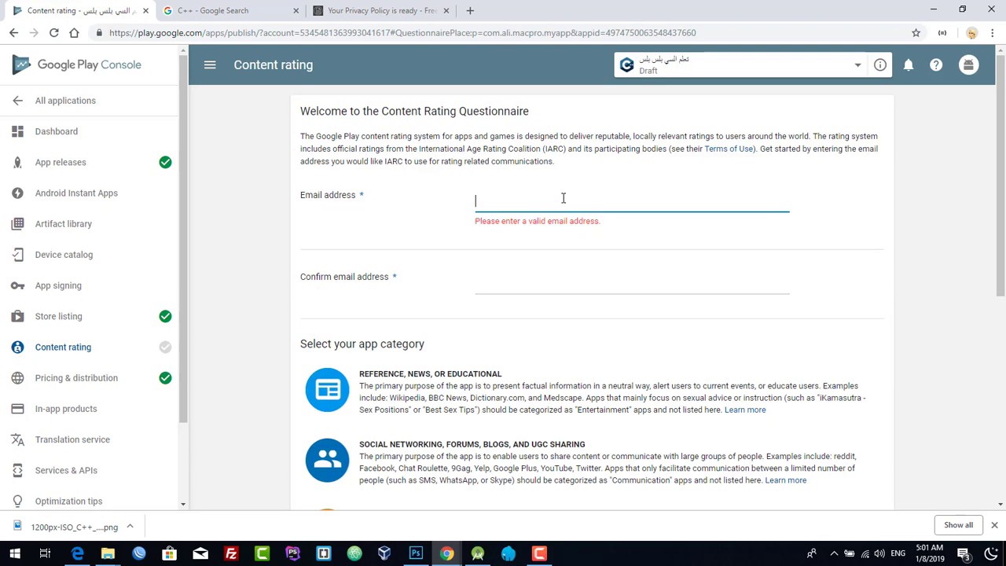
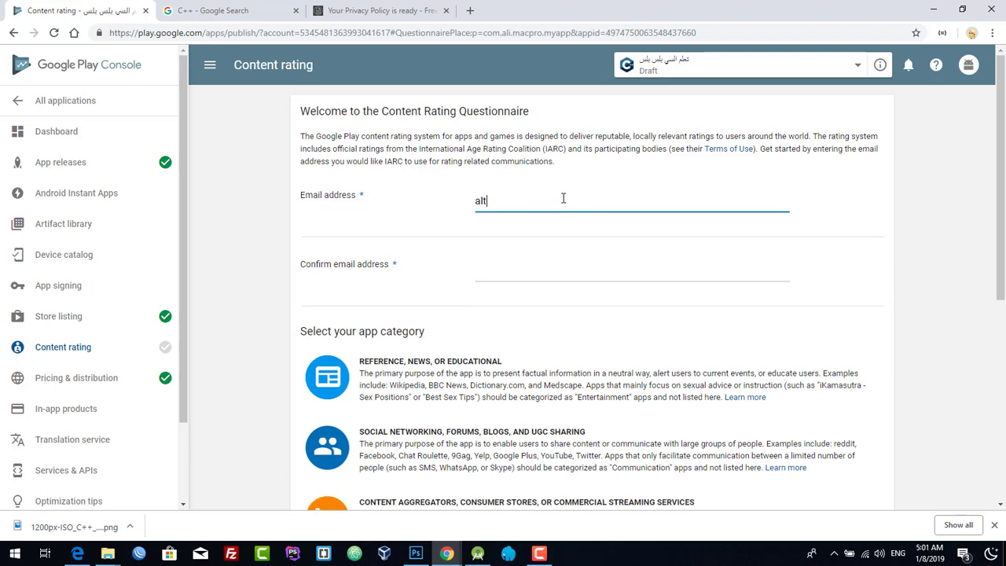
- Choose the Reference, News, or Educational app category
scroll(563, 198, "down", 2)
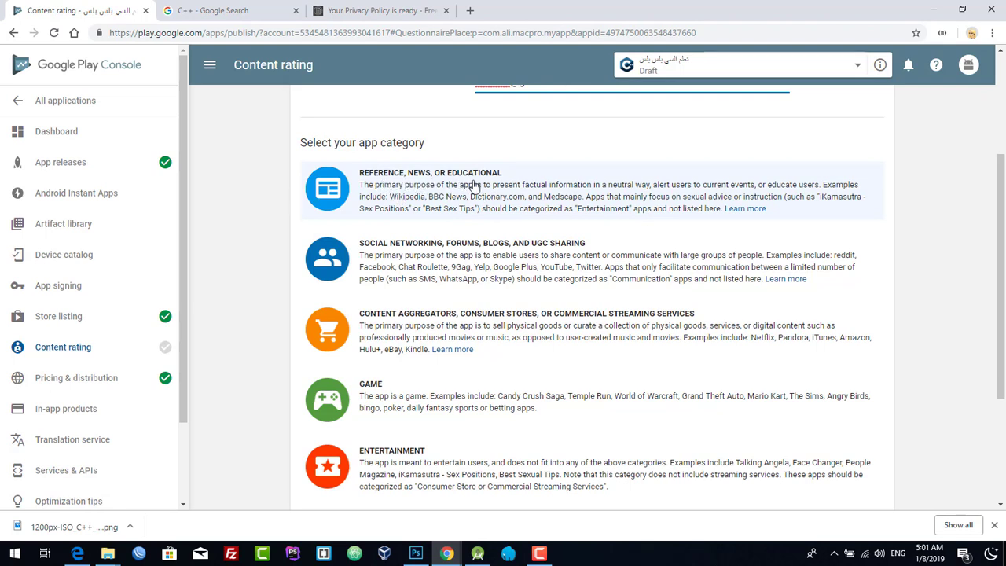
left_click(517, 191)
scroll(542, 226, "up", 1)
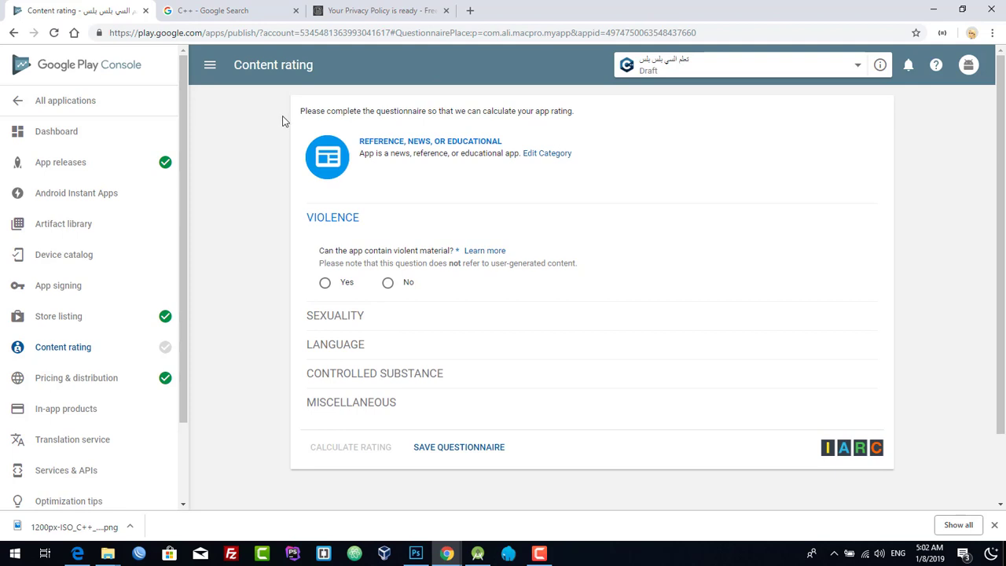
- Answer No to the Violence question
left_click_drag(285, 121, 388, 310)
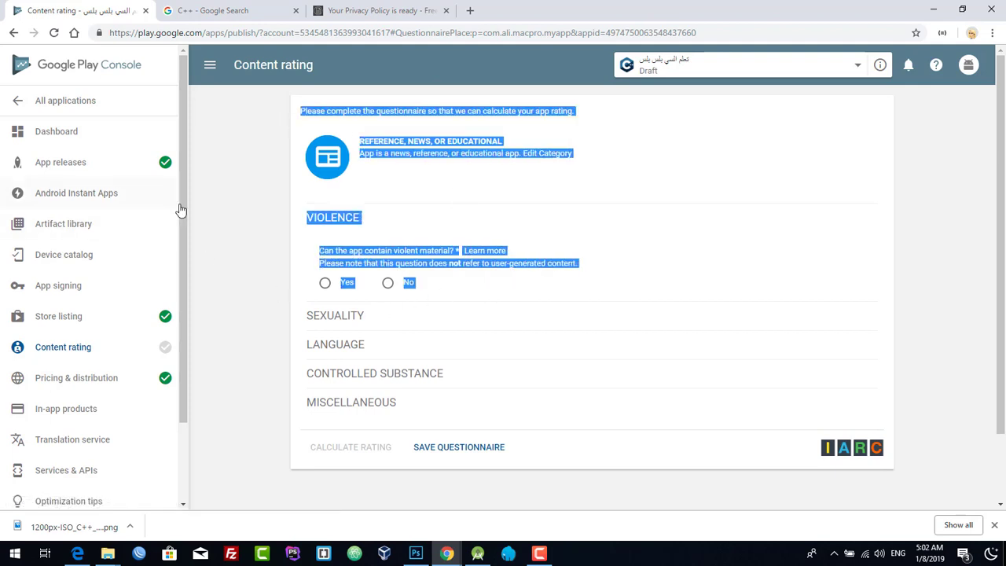
left_click(288, 144)
left_click_drag(290, 108, 564, 445)
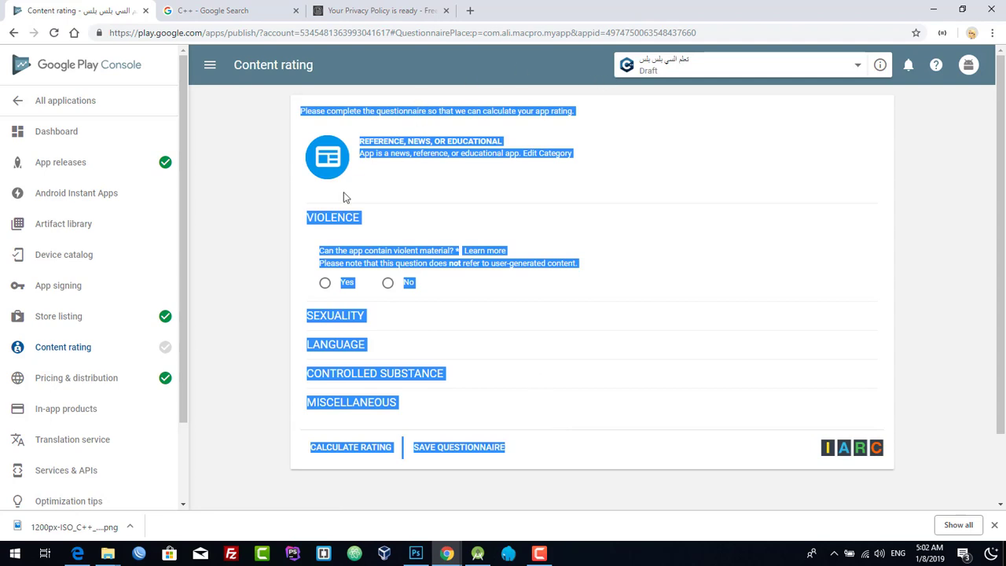
left_click(252, 210)
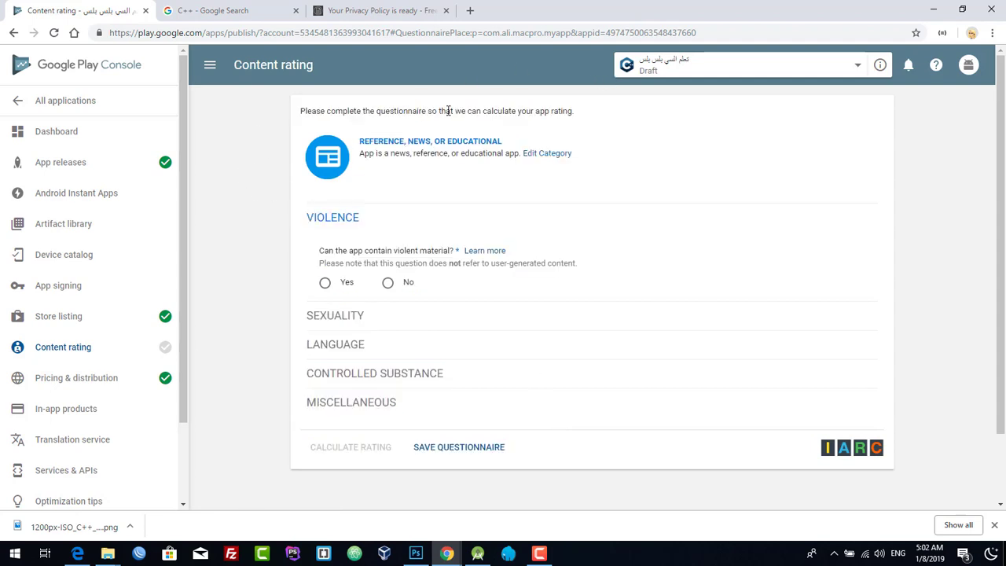
left_click_drag(314, 253, 399, 249)
left_click(432, 264)
scroll(429, 260, "down", 1)
left_click(388, 219)
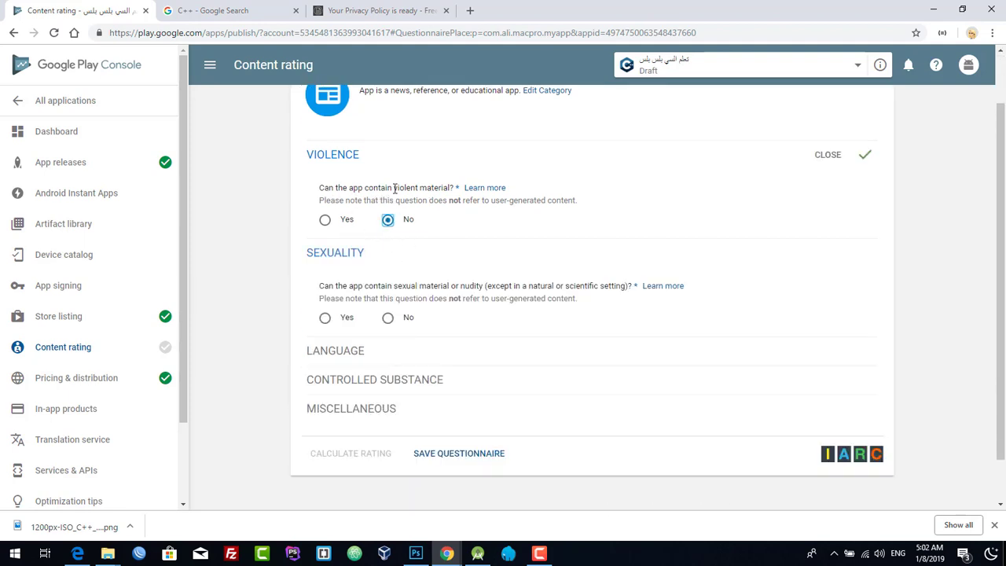
- Answer No to the Sexuality, Language and Controlled Substance questions
left_click_drag(412, 189, 431, 189)
scroll(431, 296, "down", 1)
left_click(388, 268)
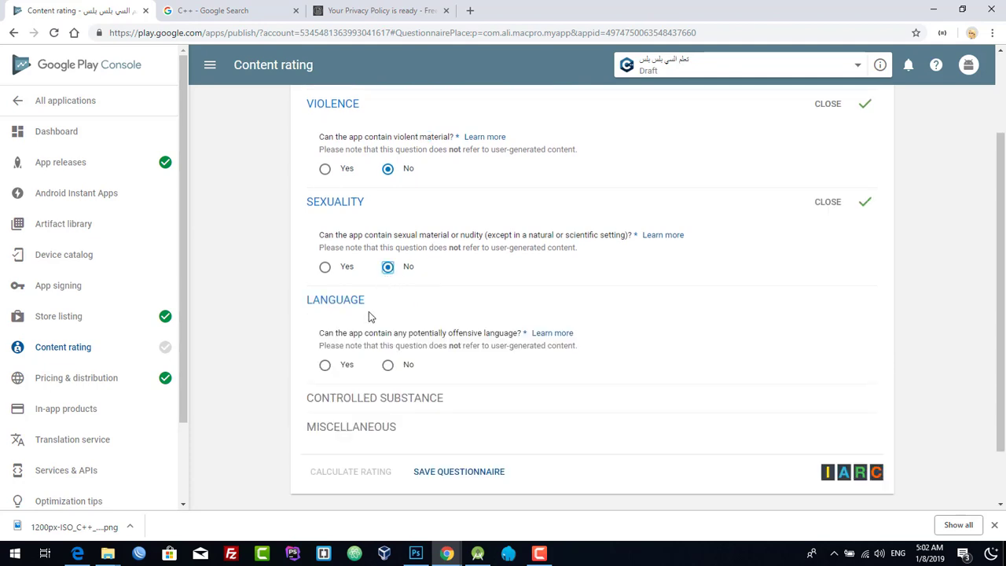
left_click(387, 364)
scroll(449, 353, "down", 2)
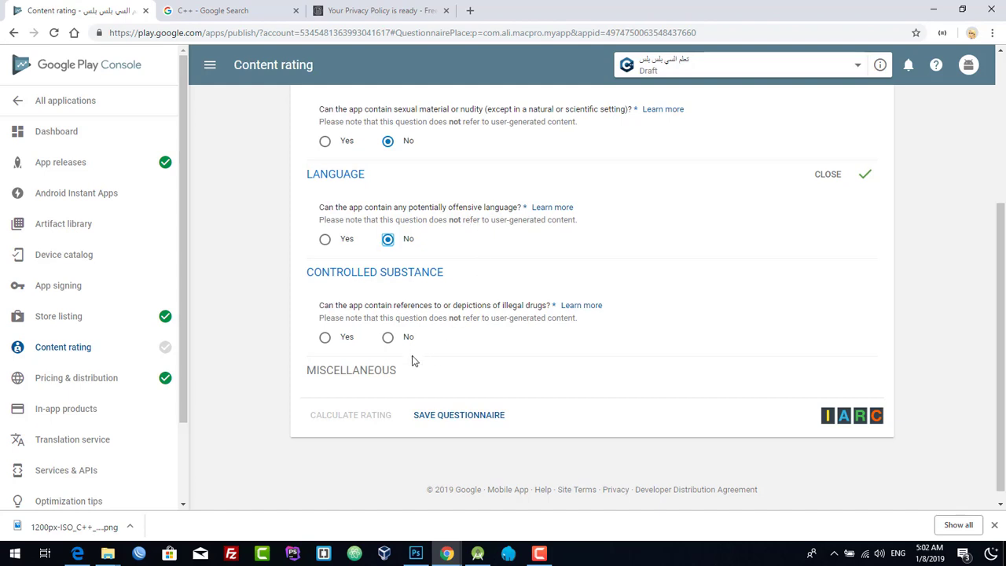
left_click(389, 338)
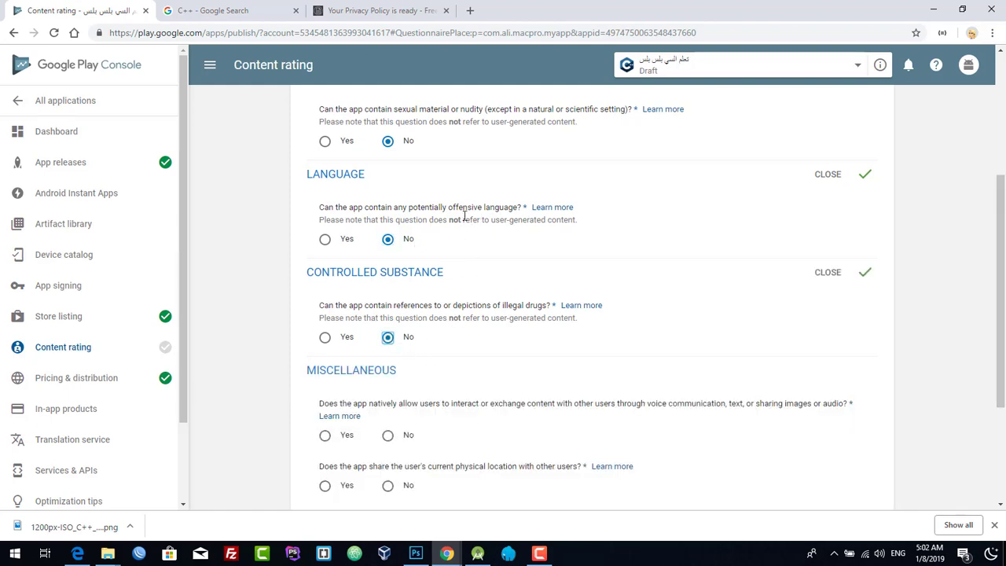
- Answer No to the three Miscellaneous questions, save the questionnaire, and calculate the rating
scroll(444, 287, "down", 2)
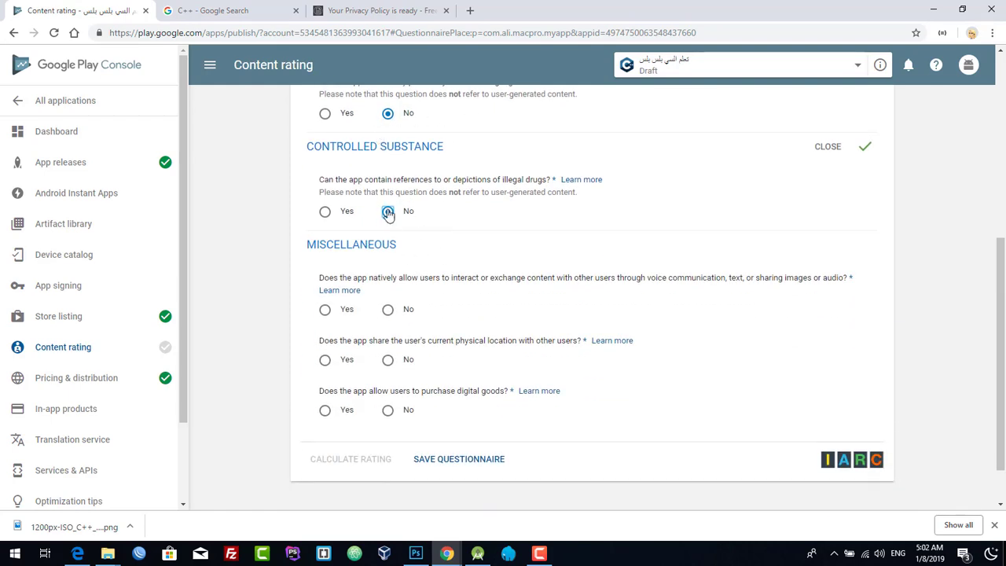
left_click(387, 310)
left_click(388, 359)
left_click(387, 409)
scroll(394, 435, "down", 1)
left_click(448, 402)
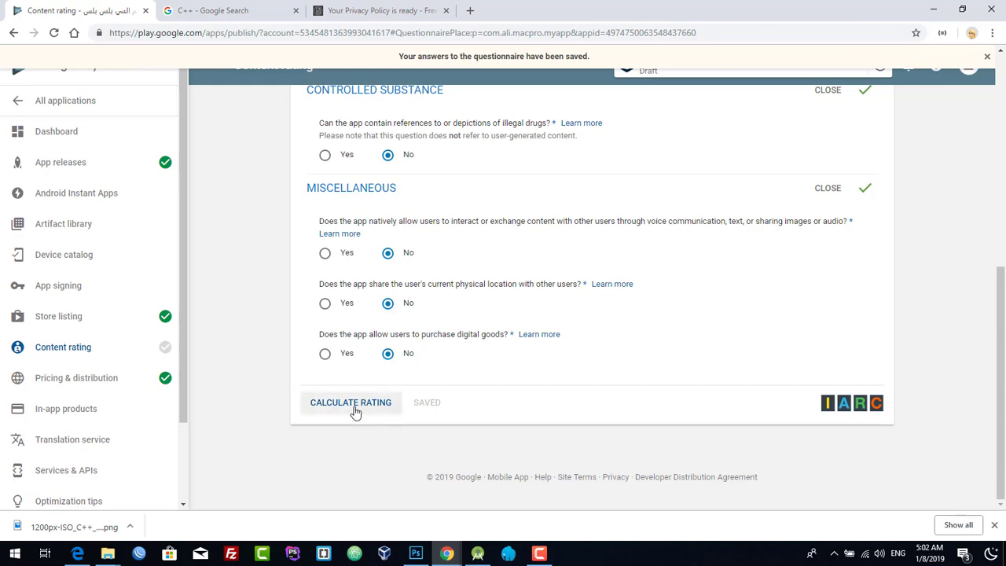
left_click(352, 404)
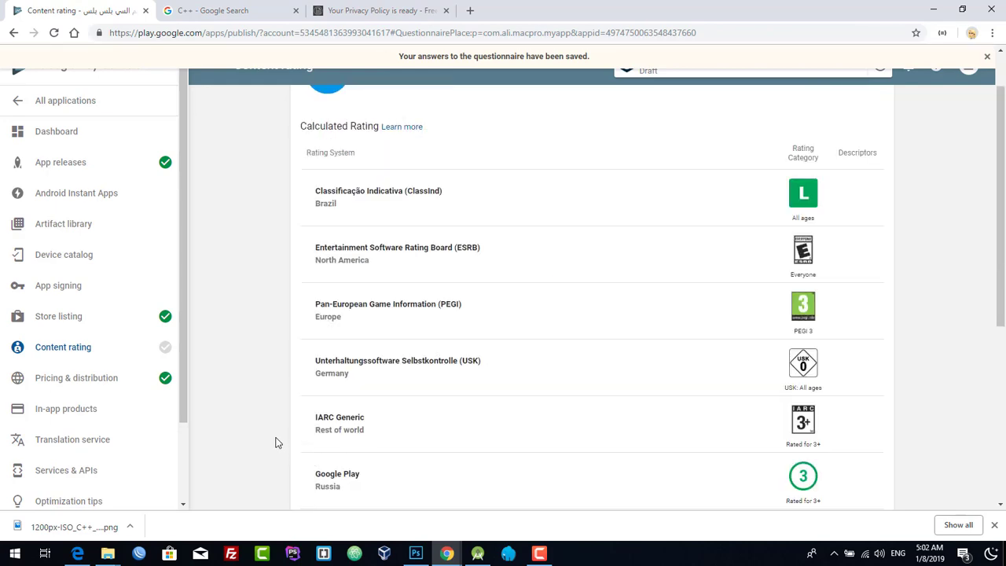
- Apply the calculated 3+ content rating to the app
scroll(275, 443, "down", 5)
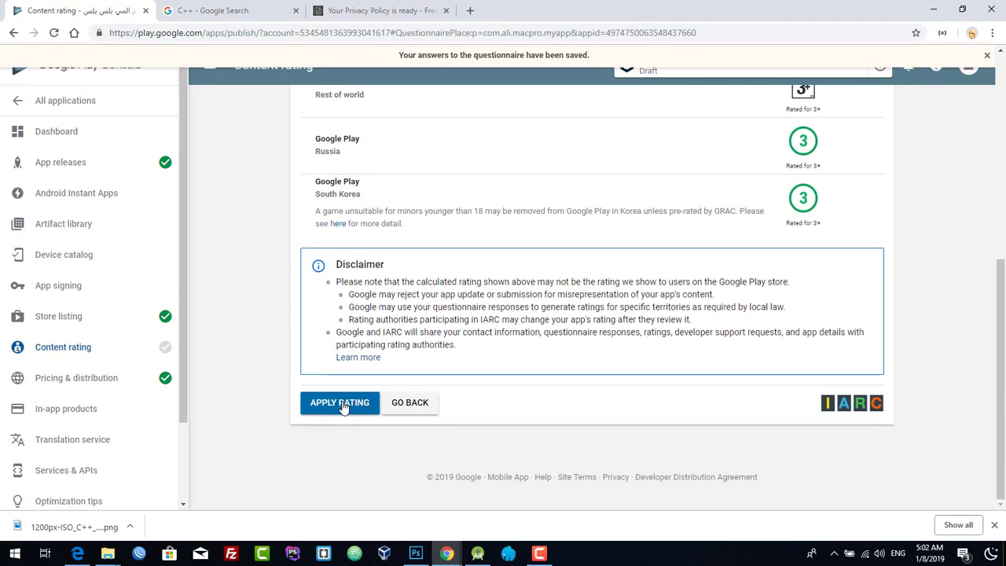
left_click(353, 408)
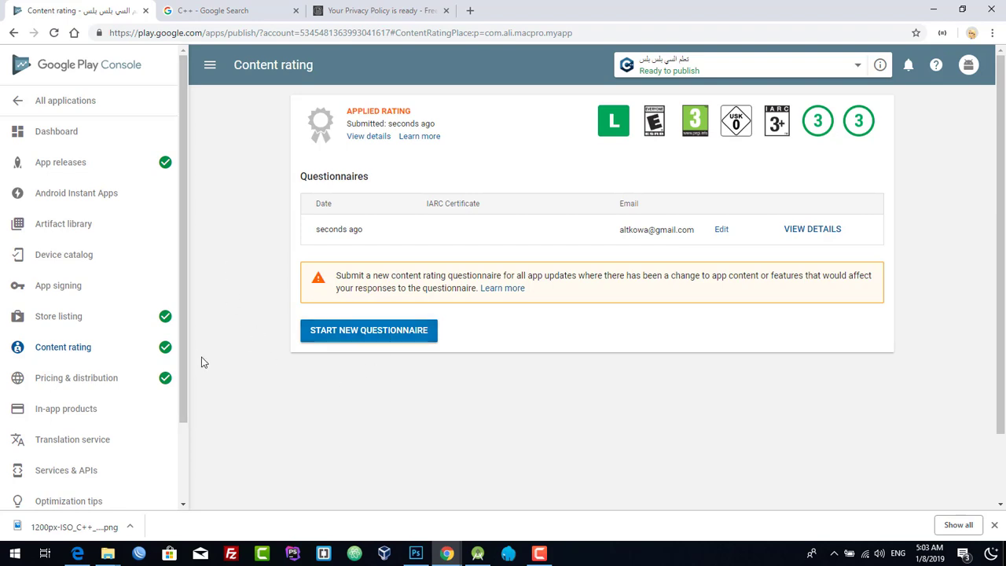
scroll(202, 358, "down", 2)
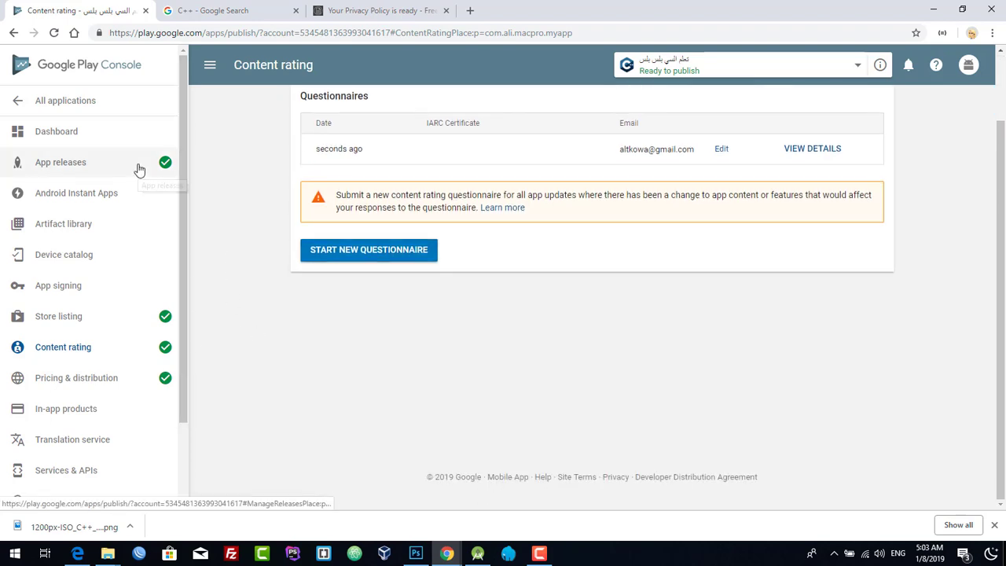
left_click(139, 168)
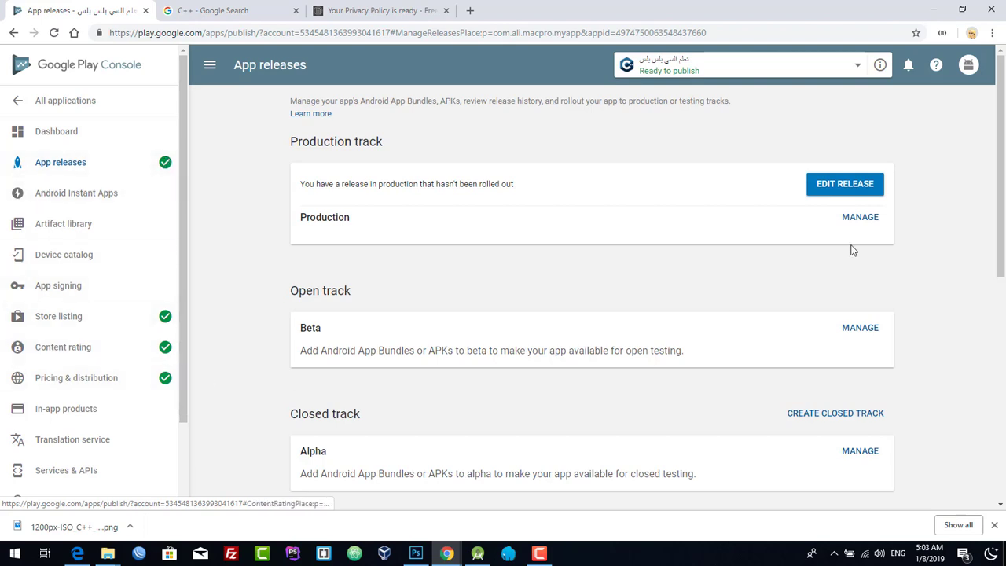
- Edit and review release 1.0, then confirm its full rollout to production
left_click(850, 186)
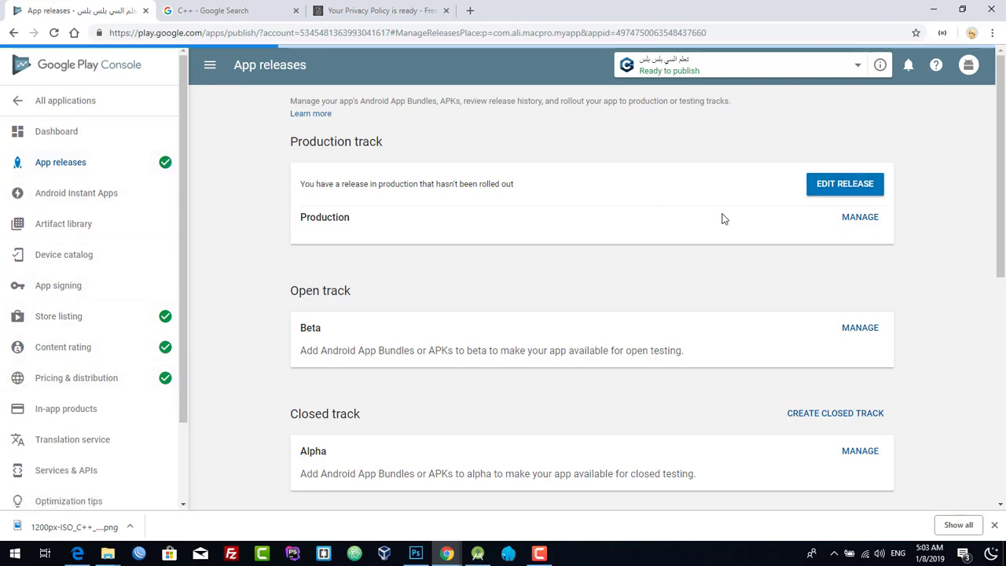
scroll(701, 268, "down", 6)
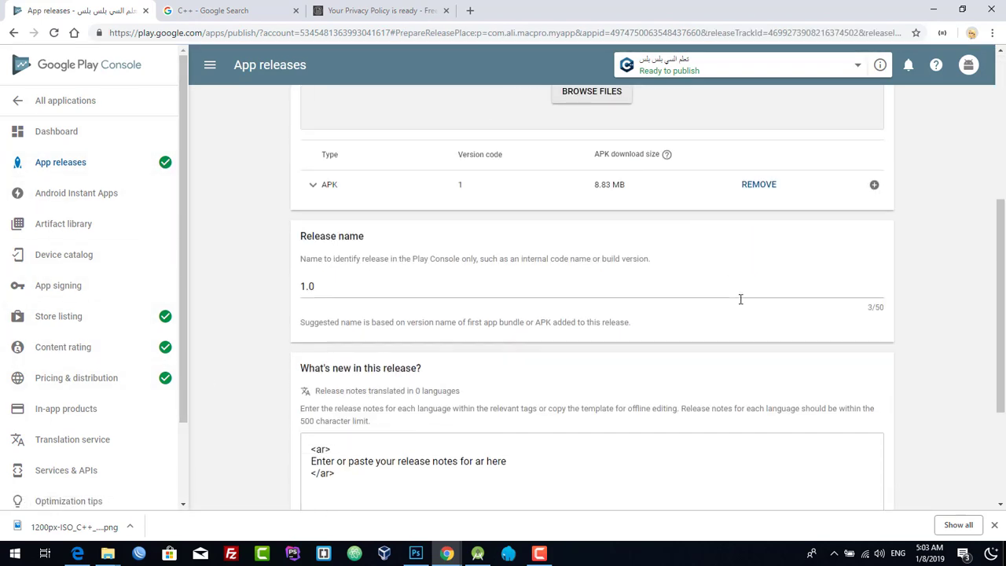
left_click(876, 425)
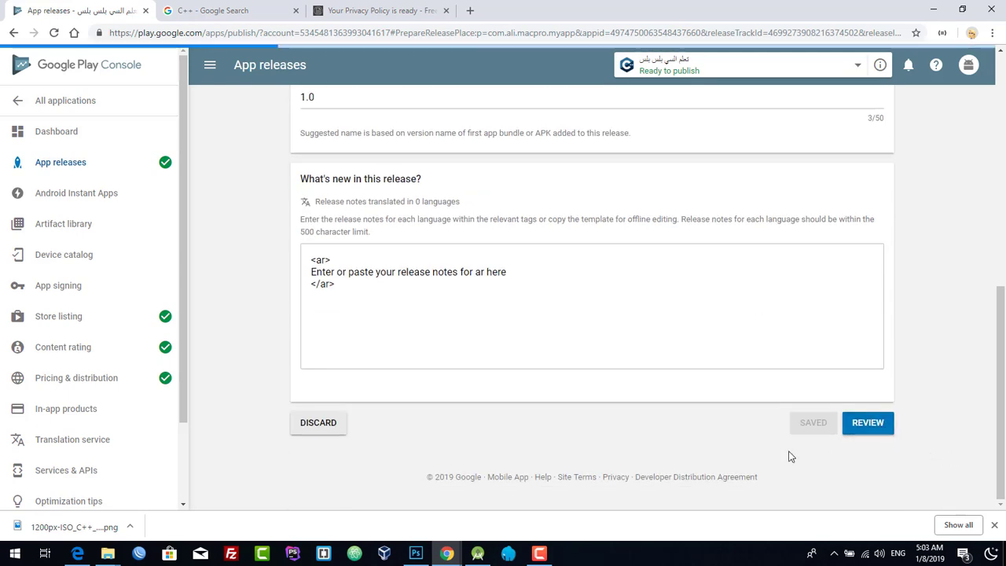
scroll(778, 460, "down", 3)
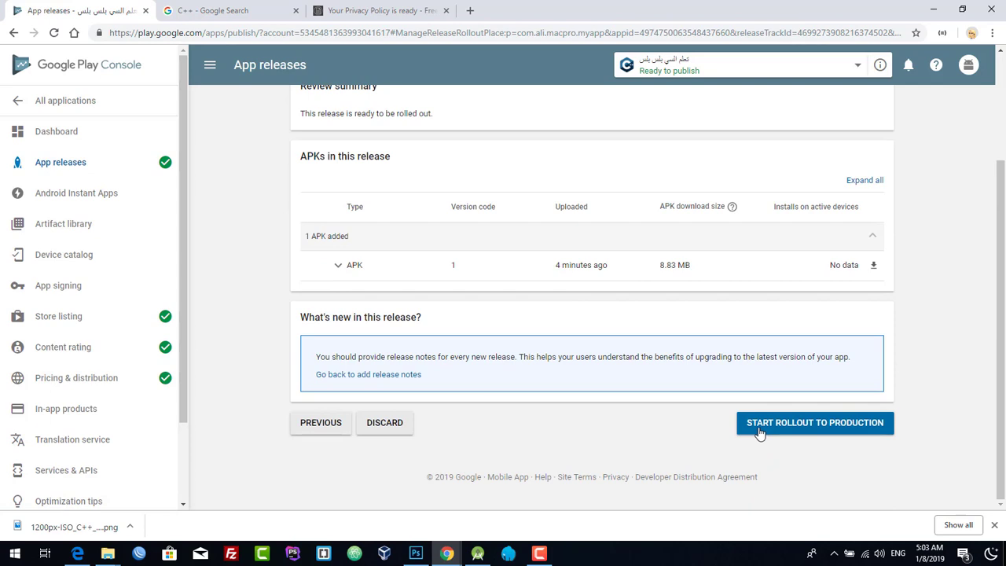
left_click(850, 426)
left_click(642, 296)
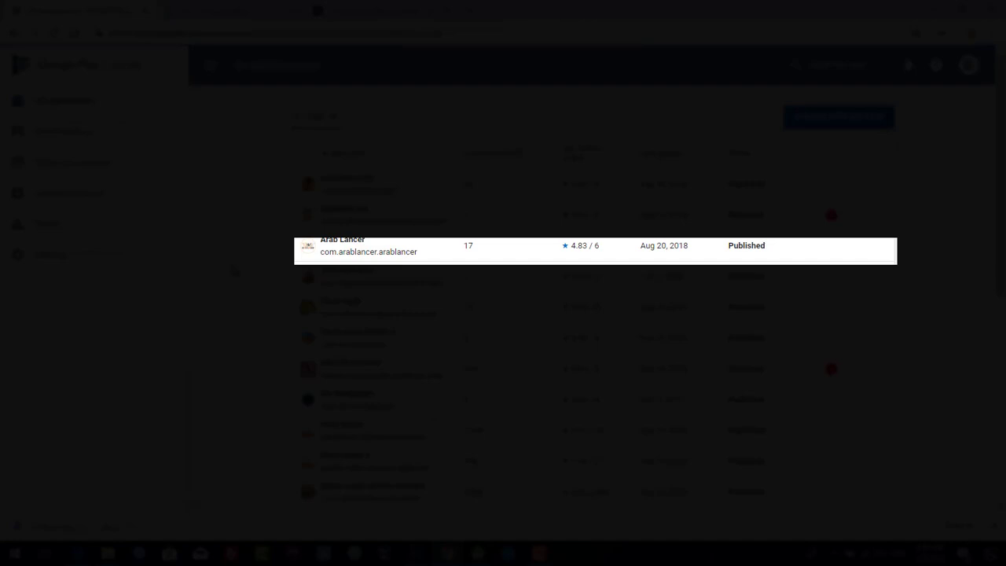
scroll(234, 270, "down", 5)
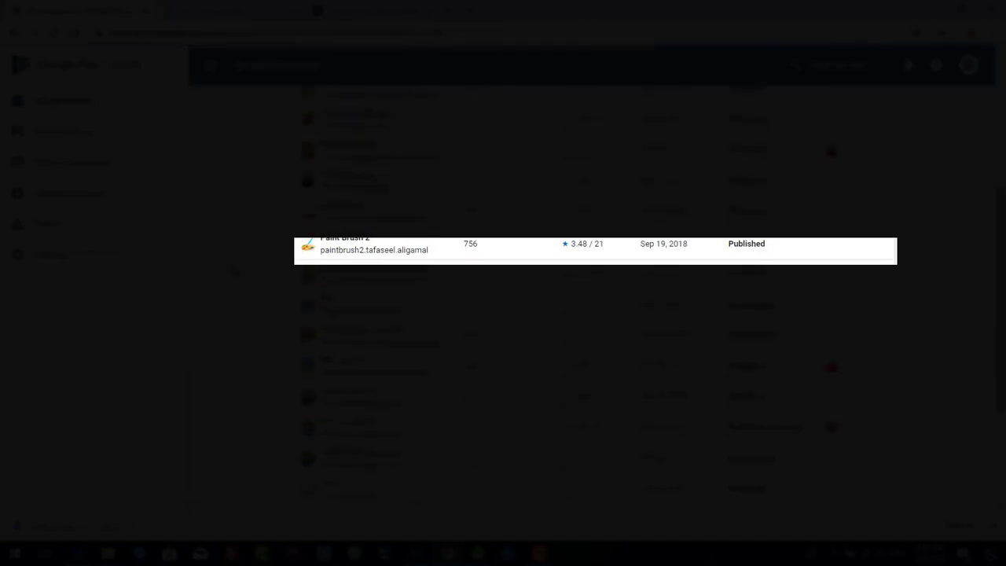
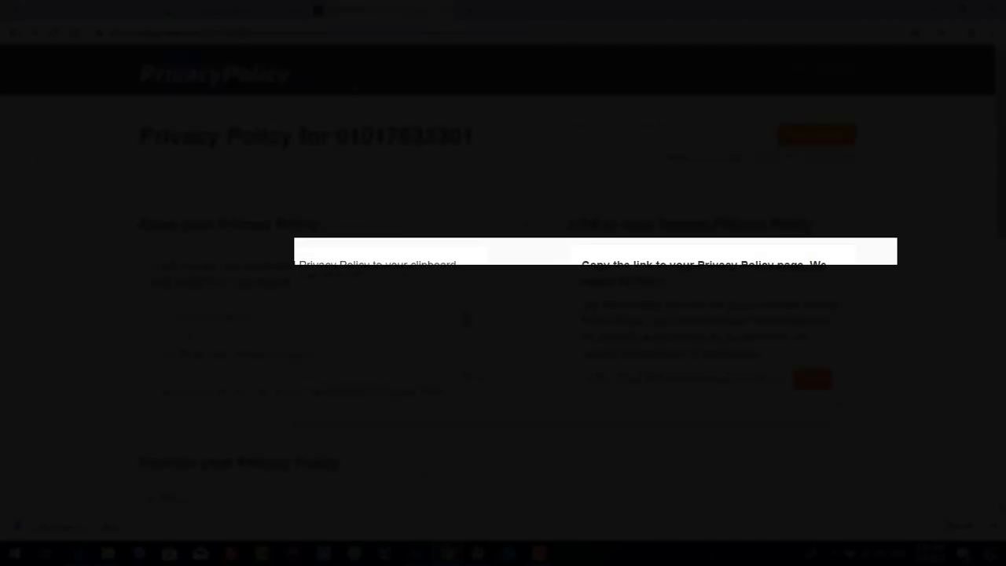
- Copy the hosted privacy policy page's URL, then go back to the Play Console All applications list
left_click(177, 33)
right_click(146, 34)
left_click(220, 135)
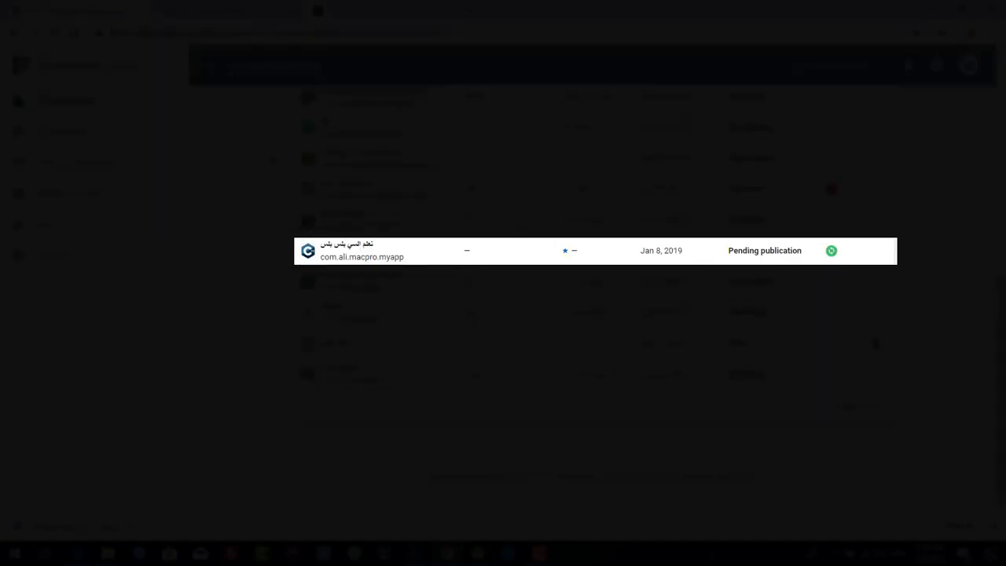
left_click(181, 32)
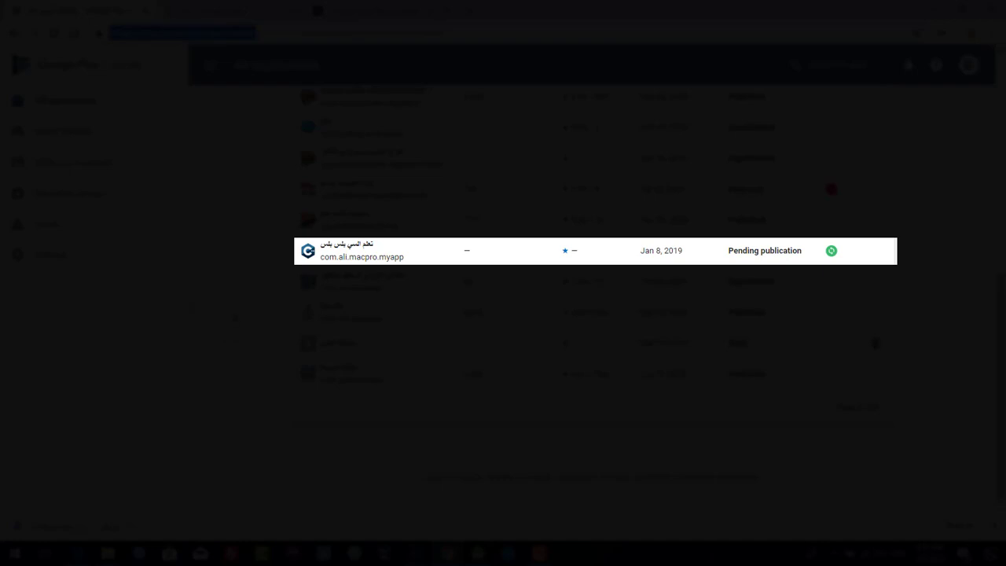